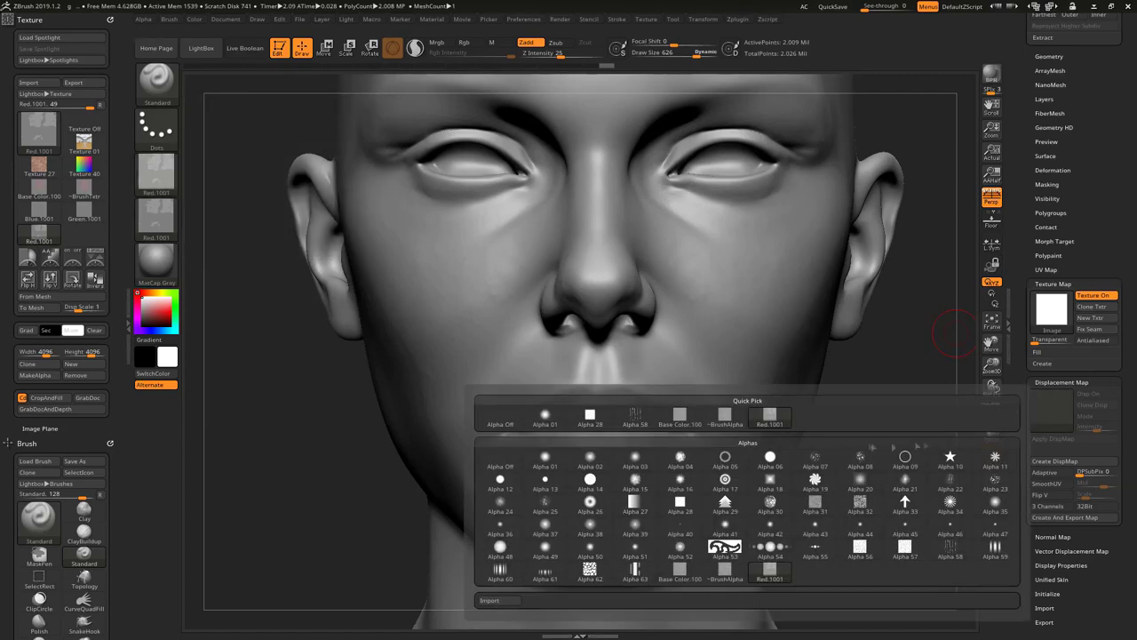
Step: Load an alpha as the head's displacement map and inspect the pores around the nose
{"action": "left_click", "coordinate": [783, 417]}
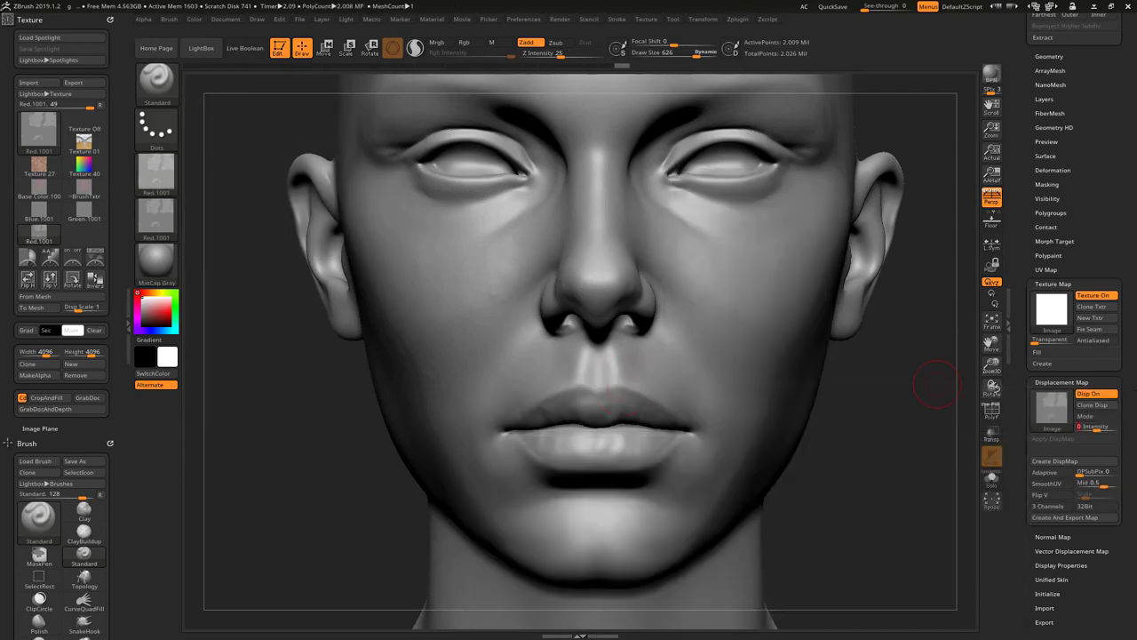
{"action": "mouse_move", "coordinate": [947, 425]}
{"action": "left_mouse_down", "text": "alt"}
{"action": "mouse_move", "coordinate": [947, 382]}
{"action": "mouse_move", "coordinate": [900, 424]}
{"action": "left_mouse_up", "text": "alt"}
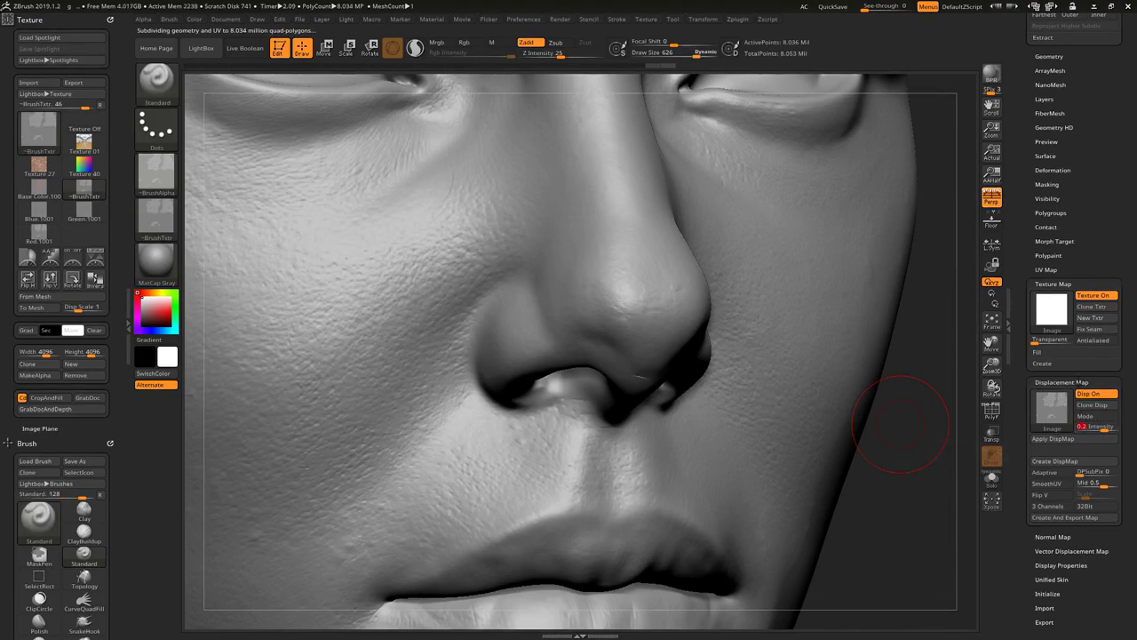
{"action": "mouse_move", "coordinate": [905, 491]}
{"action": "left_mouse_down"}
{"action": "mouse_move", "coordinate": [837, 477]}
{"action": "mouse_move", "coordinate": [878, 513]}
{"action": "mouse_move", "coordinate": [915, 480]}
{"action": "left_mouse_up"}
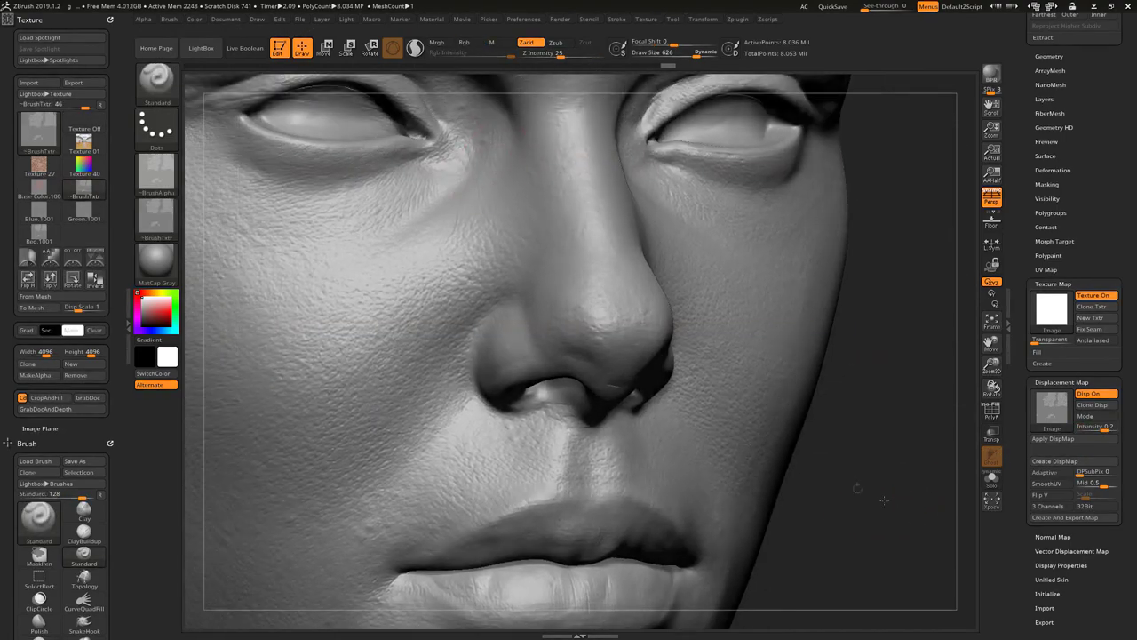
Step: Make Green.1001 the current texture and alpha
{"action": "left_click", "coordinate": [74, 215]}
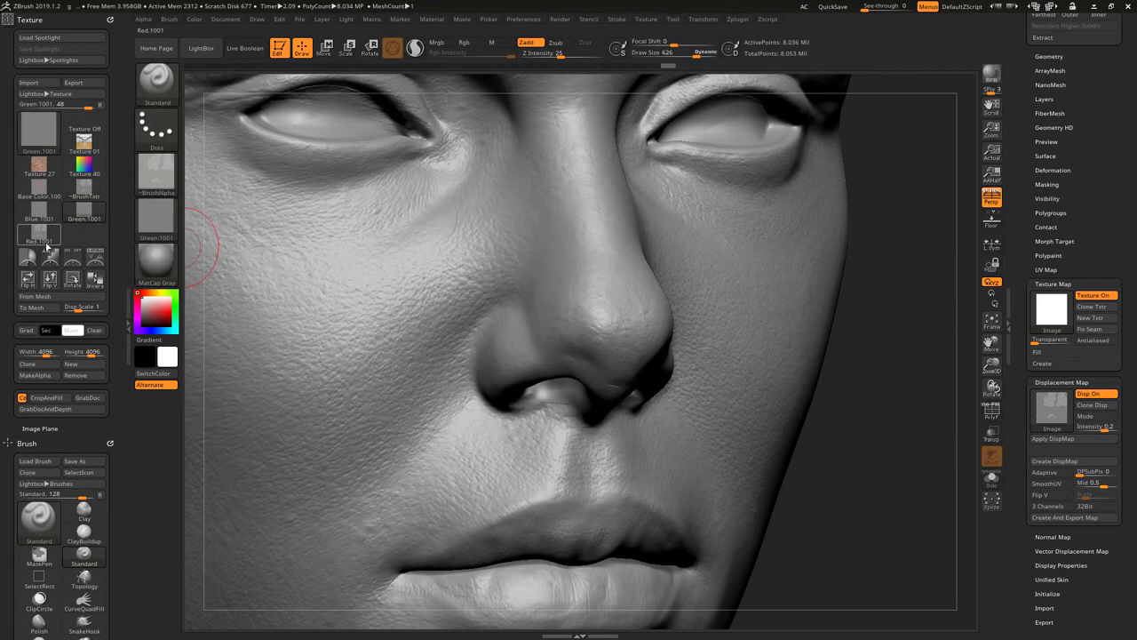
{"action": "left_click", "coordinate": [157, 174]}
{"action": "left_click", "coordinate": [266, 267]}
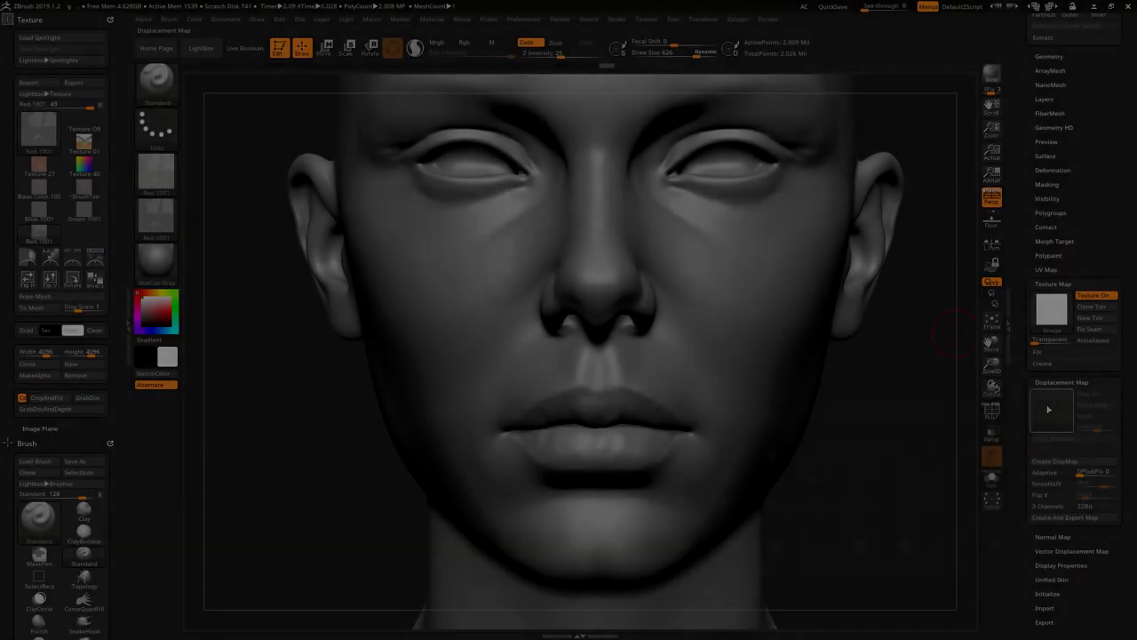
{"action": "mouse_move", "coordinate": [769, 417]}
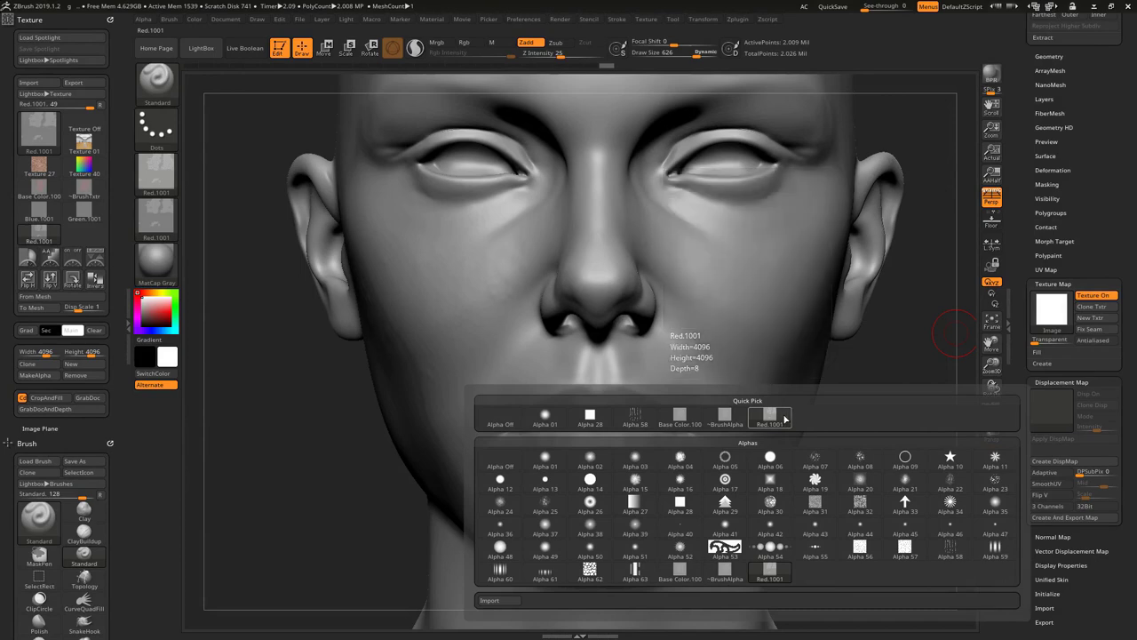
Step: Set Red.1001 as the displacement map at 0.2 intensity and zoom in on the nose and lips
{"action": "left_click", "coordinate": [769, 417]}
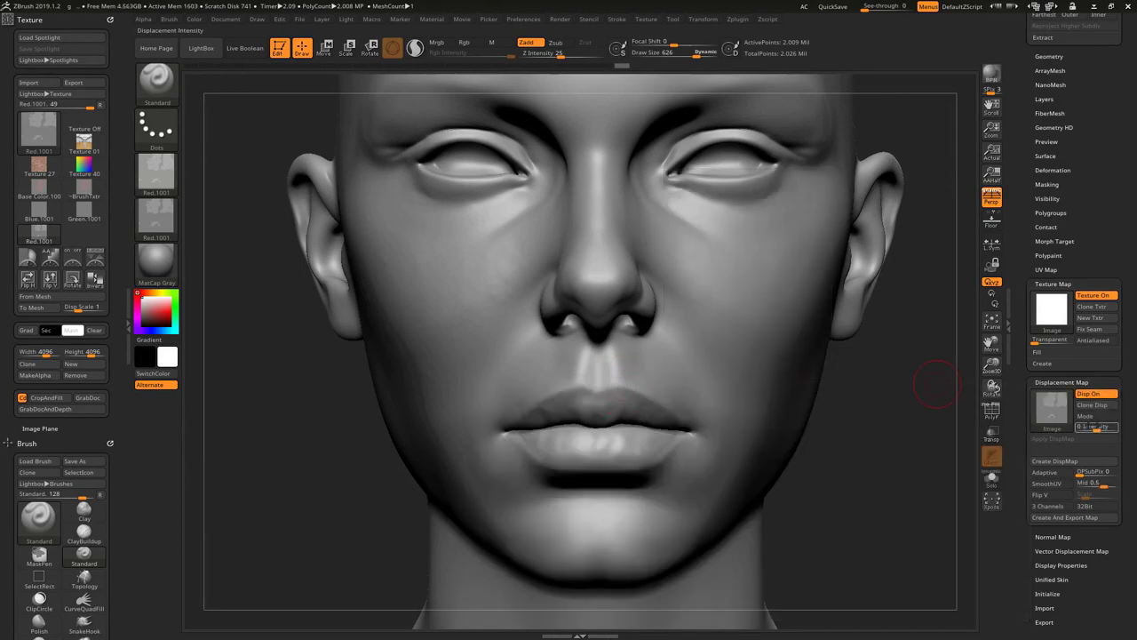
{"action": "key", "text": "Return"}
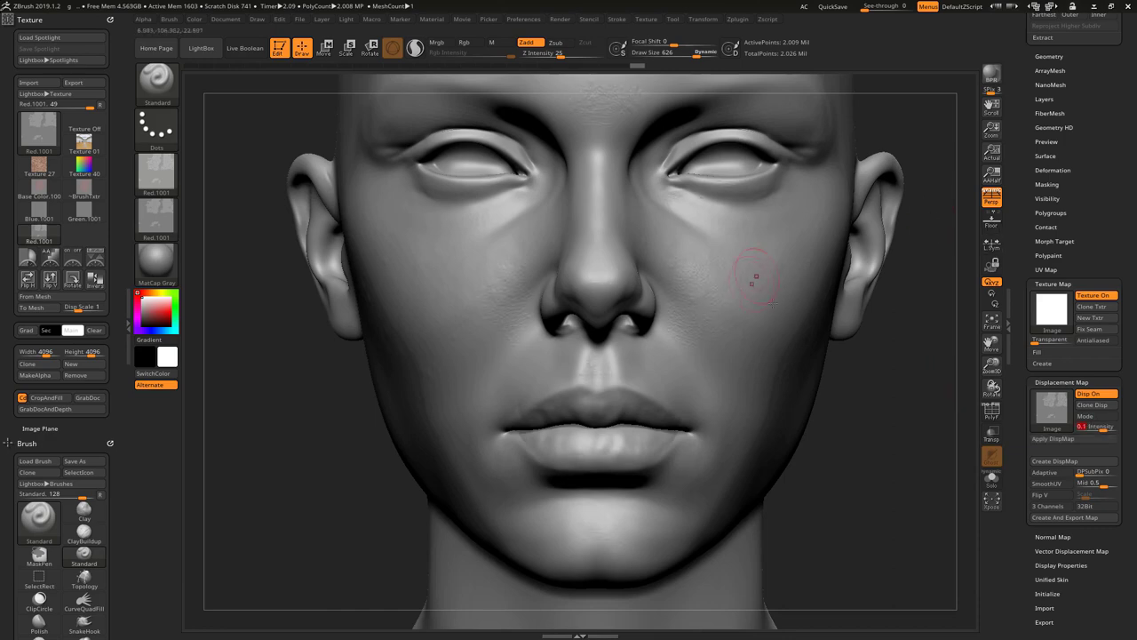
{"action": "mouse_move", "coordinate": [937, 436]}
{"action": "left_mouse_down", "text": "alt"}
{"action": "mouse_move", "coordinate": [962, 510]}
{"action": "mouse_move", "coordinate": [959, 467]}
{"action": "mouse_move", "coordinate": [972, 541]}
{"action": "mouse_move", "coordinate": [908, 525]}
{"action": "left_mouse_up", "text": "alt"}
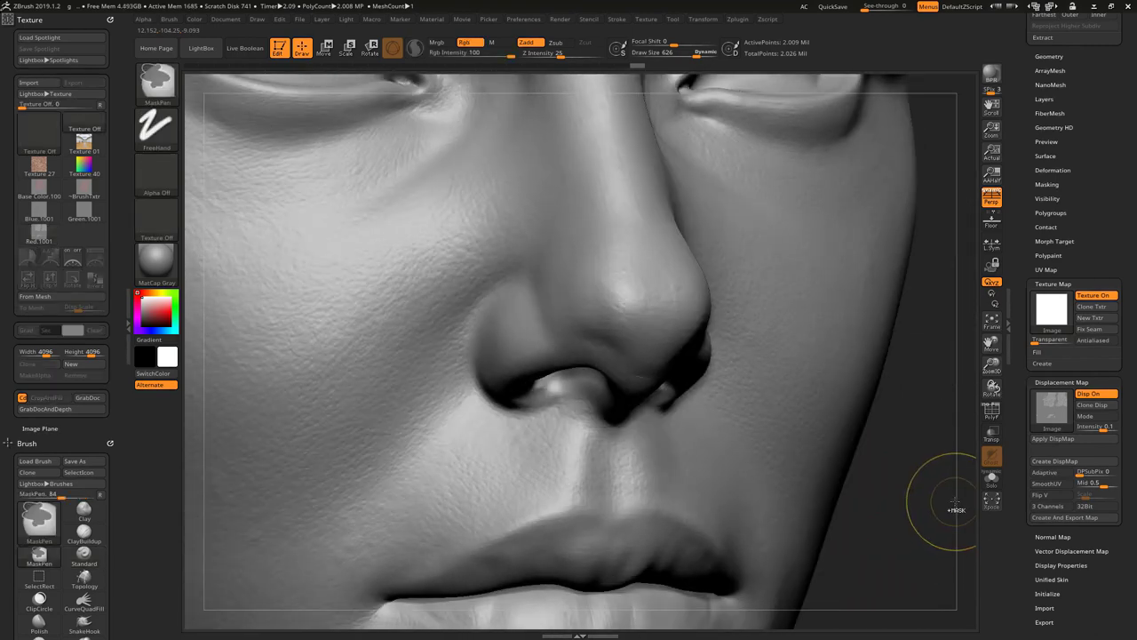
Step: Subdivide the head to about 8 million points and frame the full face
{"action": "key", "text": "ctrl+d"}
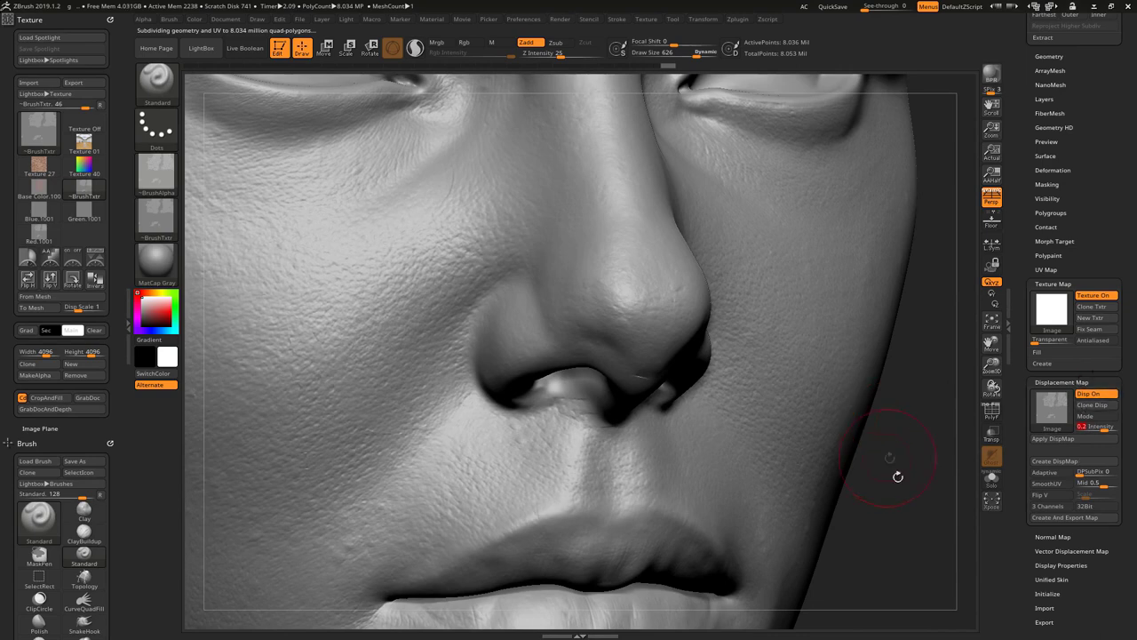
{"action": "key", "text": "f"}
{"action": "mouse_move", "coordinate": [886, 437]}
{"action": "left_mouse_down"}
{"action": "mouse_move", "coordinate": [830, 491]}
{"action": "mouse_move", "coordinate": [887, 509]}
{"action": "mouse_move", "coordinate": [858, 486]}
{"action": "mouse_move", "coordinate": [886, 523]}
{"action": "mouse_move", "coordinate": [916, 523]}
{"action": "mouse_move", "coordinate": [881, 500]}
{"action": "mouse_move", "coordinate": [886, 487]}
{"action": "mouse_move", "coordinate": [796, 451]}
{"action": "left_mouse_up"}
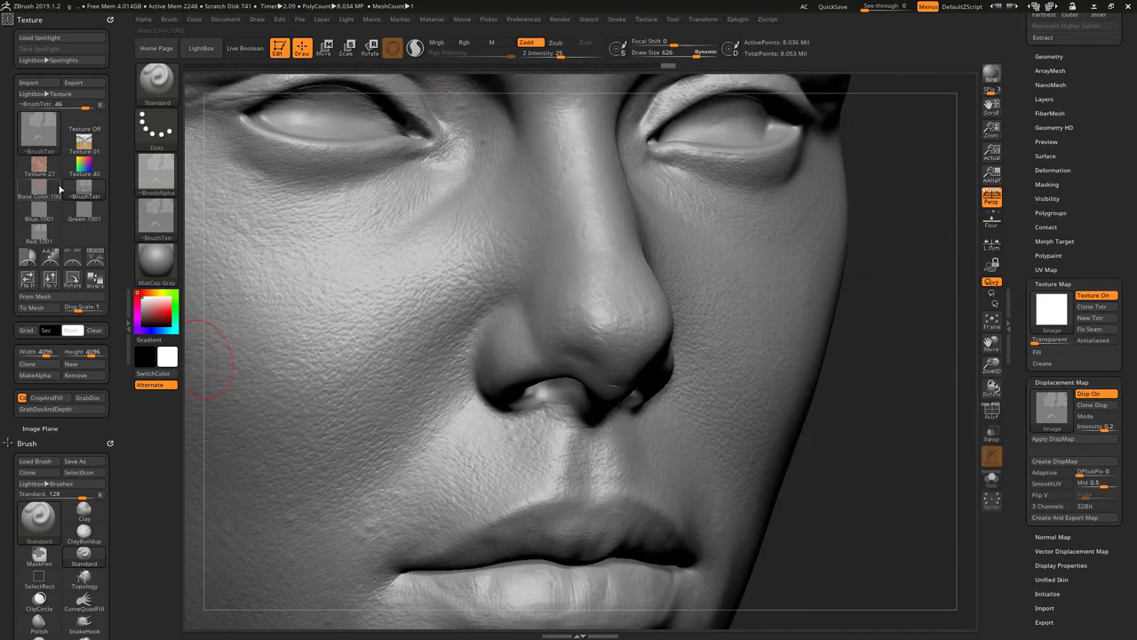
{"action": "mouse_move", "coordinate": [39, 214]}
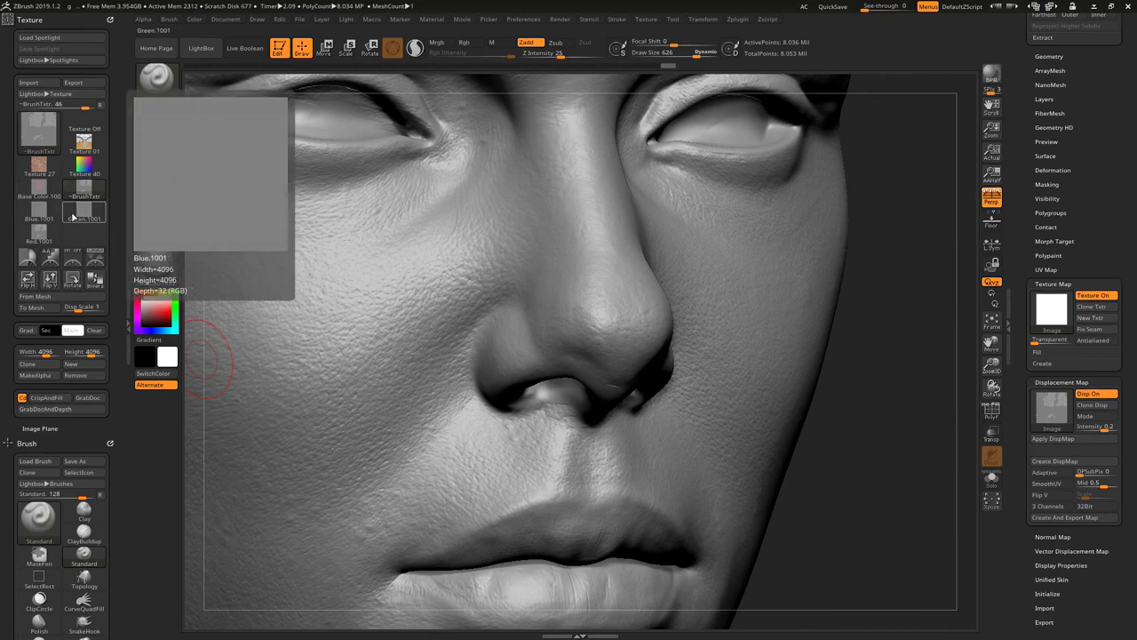
Step: Select Green.1001 in the Texture palette and flip it vertically
{"action": "left_click", "coordinate": [84, 211]}
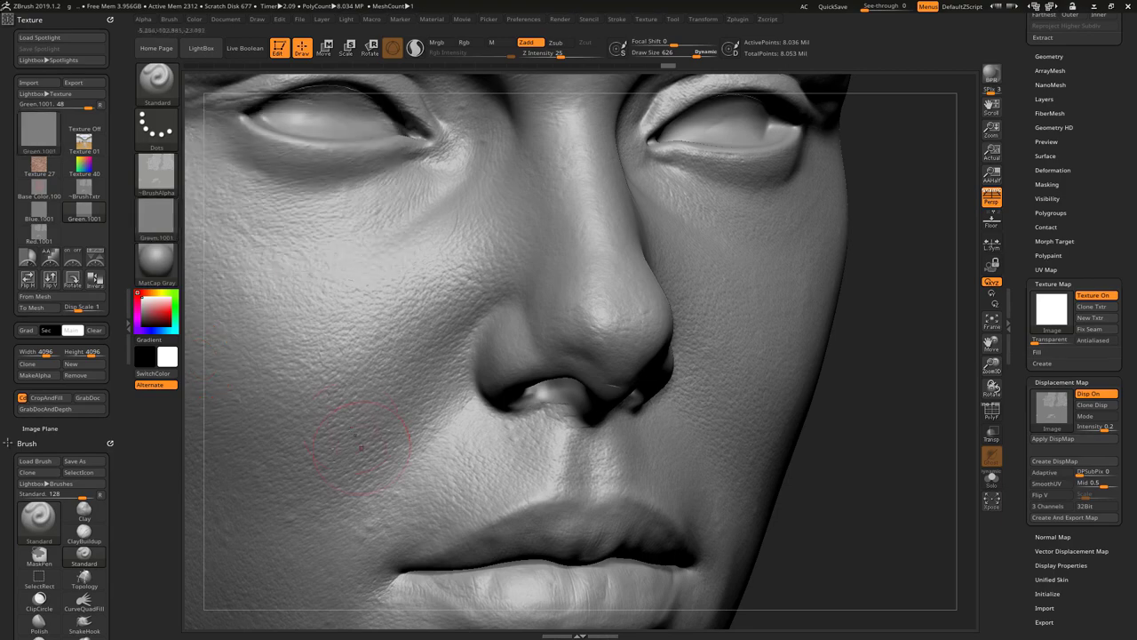
{"action": "left_click", "coordinate": [157, 217]}
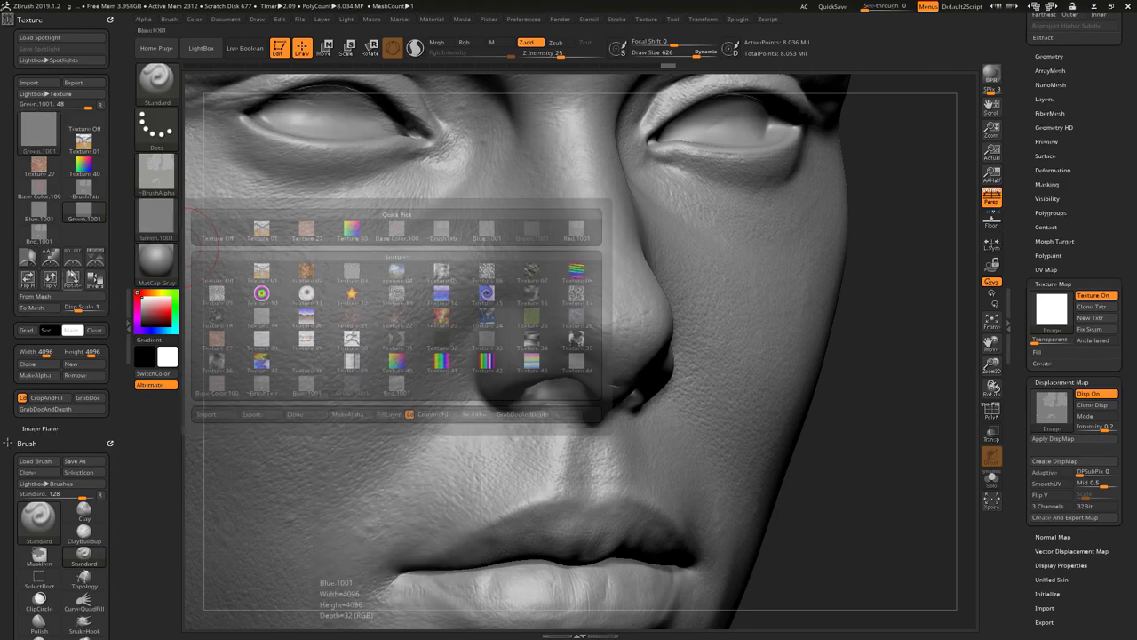
{"action": "left_click", "coordinate": [53, 283]}
Step: Make Green.1001 the current alpha and texture, then bake the 0.2-intensity displacement into the mesh
{"action": "left_click", "coordinate": [158, 173]}
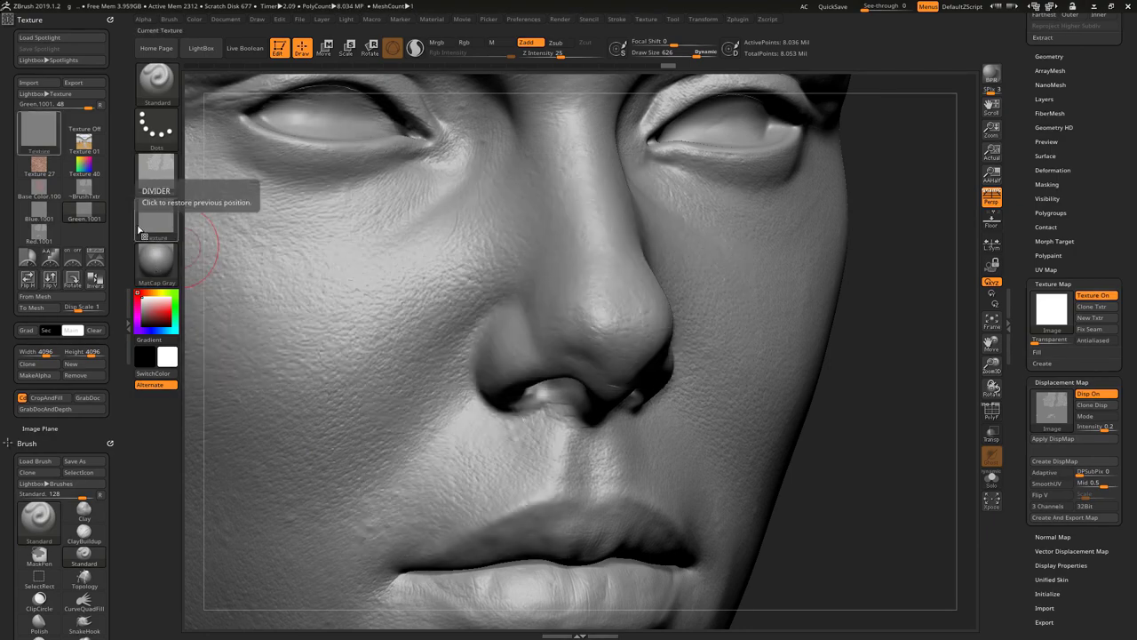
{"action": "left_click", "coordinate": [165, 230]}
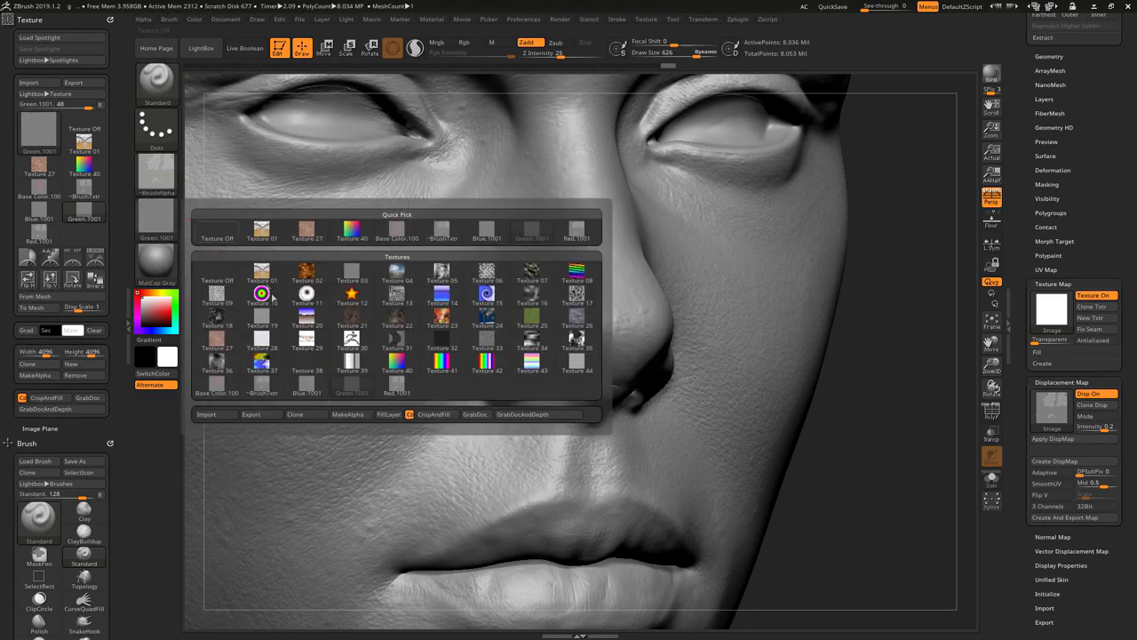
{"action": "left_click", "coordinate": [347, 417]}
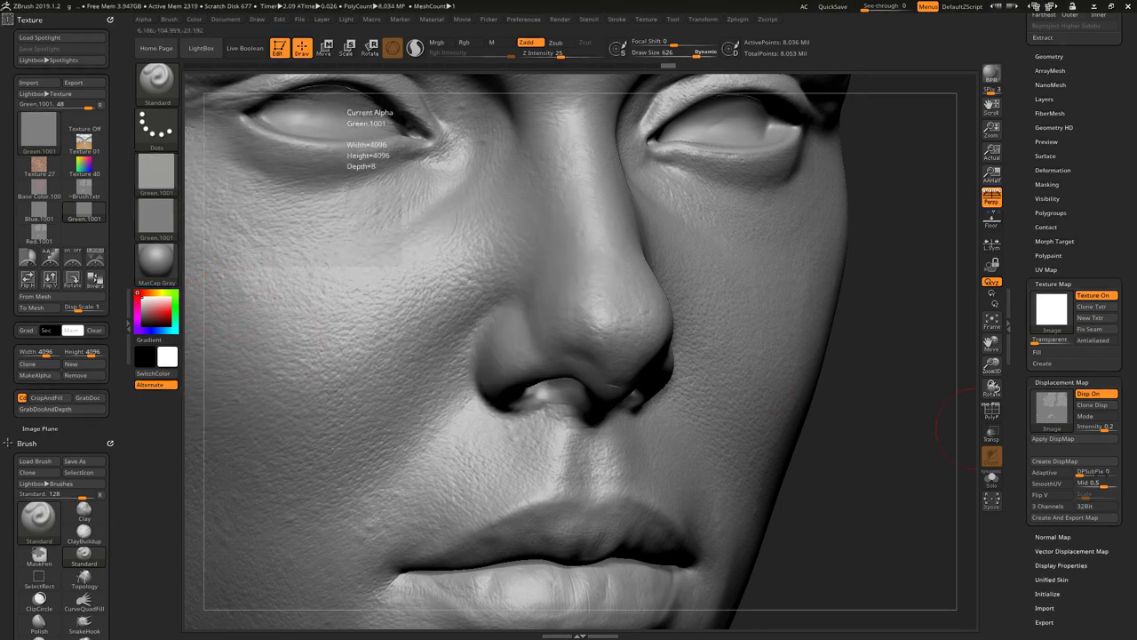
{"action": "left_click", "coordinate": [1069, 439]}
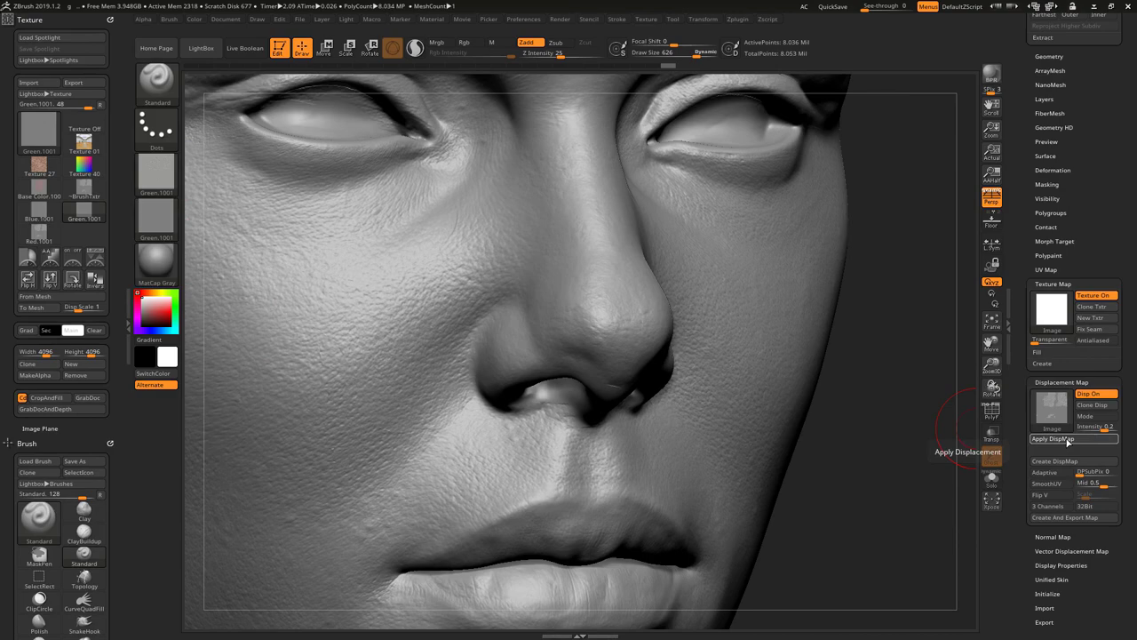
Step: Turn the displacement preview back on at 0.1 intensity and check the lips and chin
{"action": "mouse_move", "coordinate": [871, 490]}
{"action": "left_mouse_down"}
{"action": "mouse_move", "coordinate": [855, 459]}
{"action": "mouse_move", "coordinate": [914, 482]}
{"action": "mouse_move", "coordinate": [804, 485]}
{"action": "mouse_move", "coordinate": [947, 489]}
{"action": "left_mouse_up"}
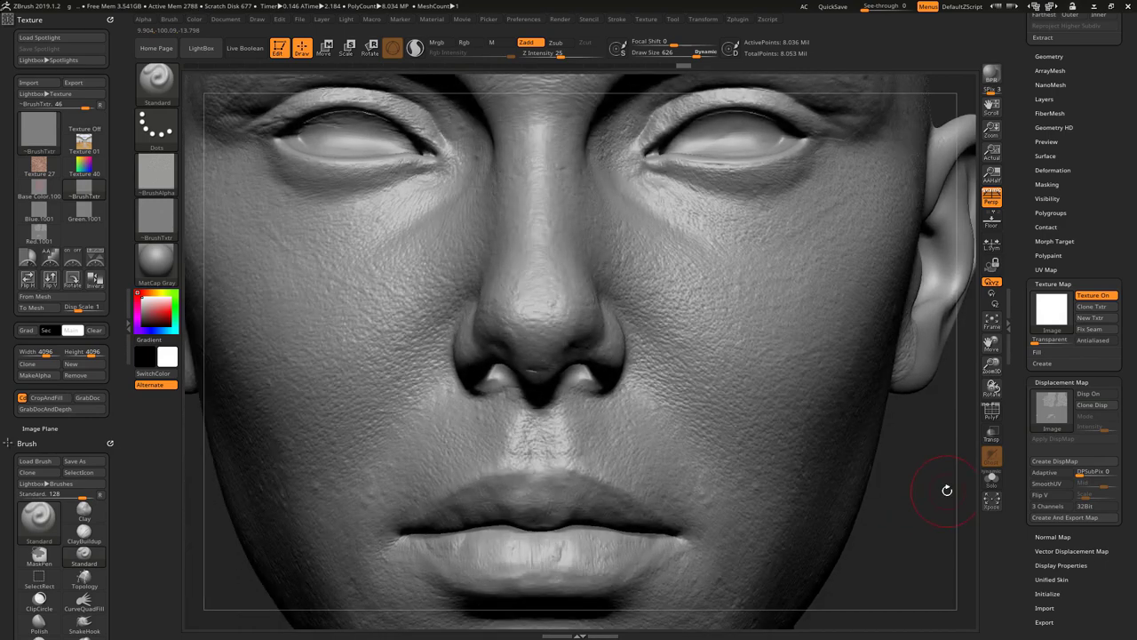
{"action": "key", "text": "ctrl"}
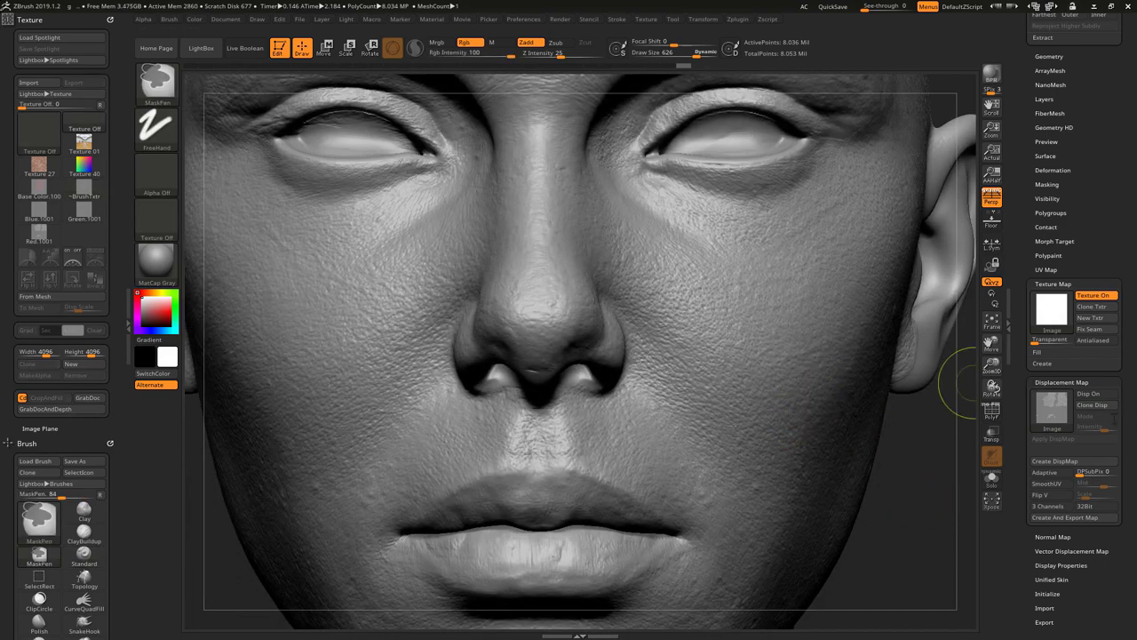
{"action": "left_click", "coordinate": [1093, 393]}
{"action": "type", "text": "0."}
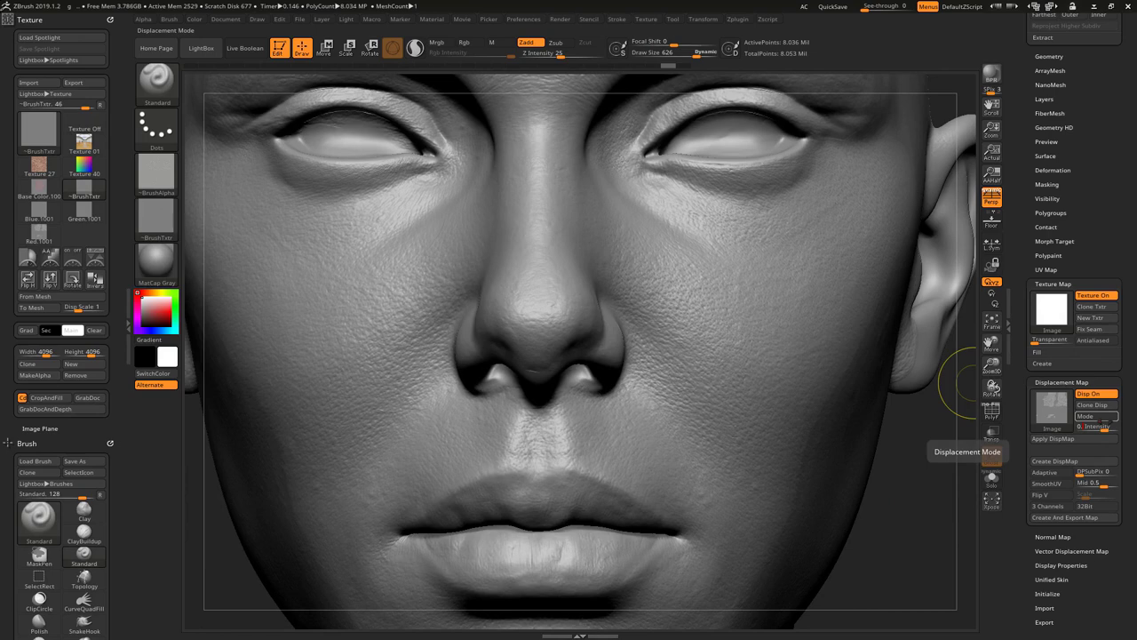
{"action": "type", "text": "1"}
{"action": "key", "text": "Return"}
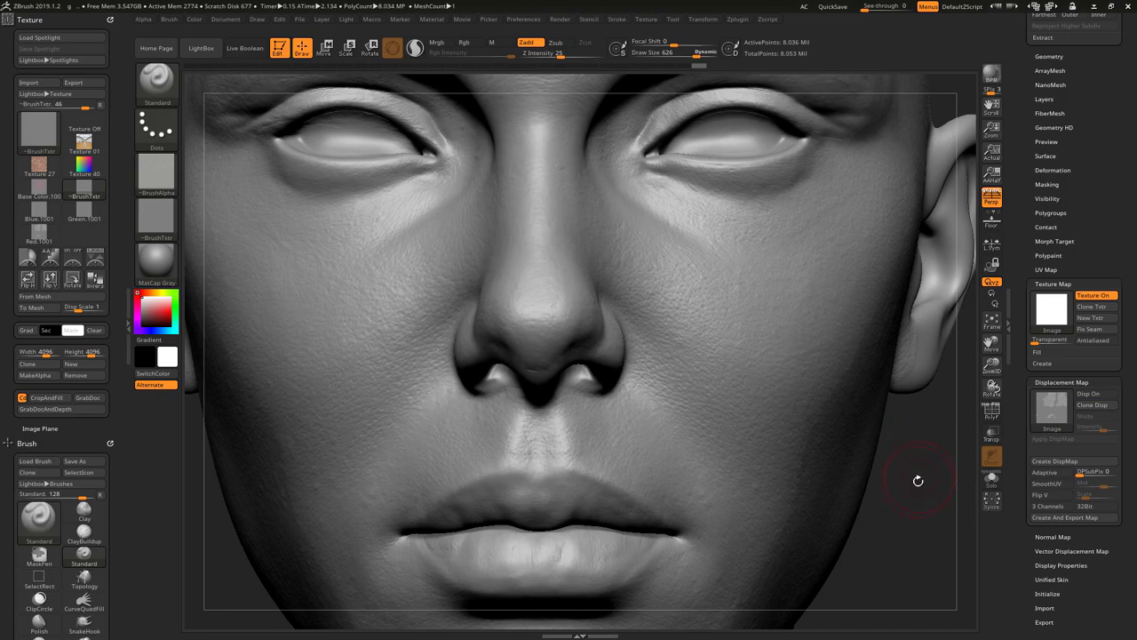
{"action": "left_click_drag", "start_coordinate": [920, 480], "coordinate": [929, 480]}
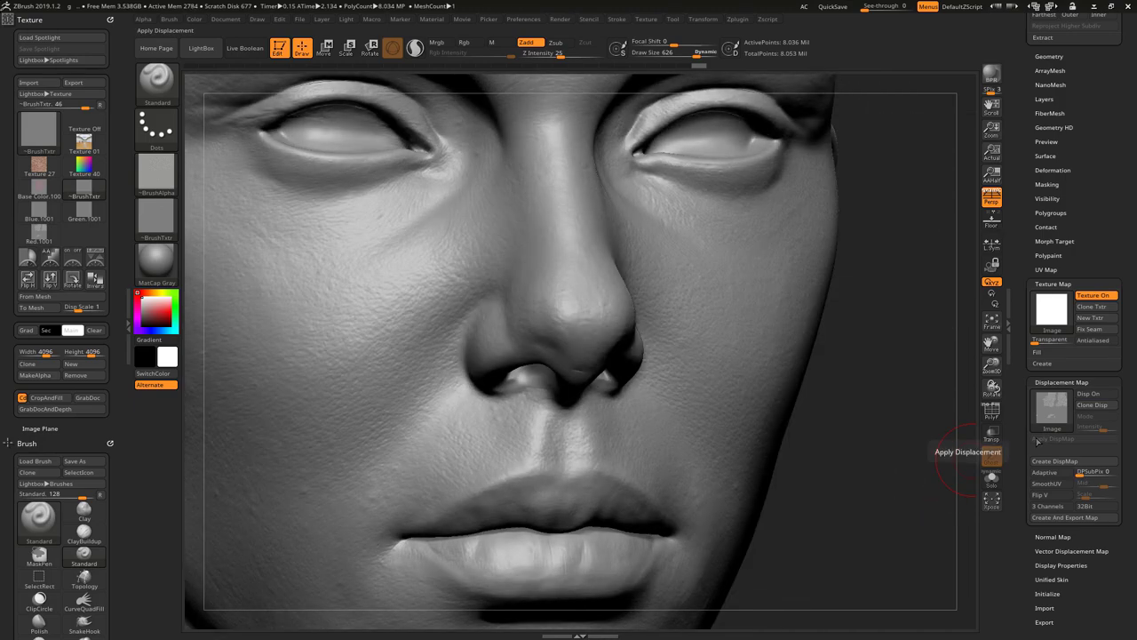
{"action": "left_click_drag", "start_coordinate": [874, 522], "coordinate": [868, 475], "text": "alt"}
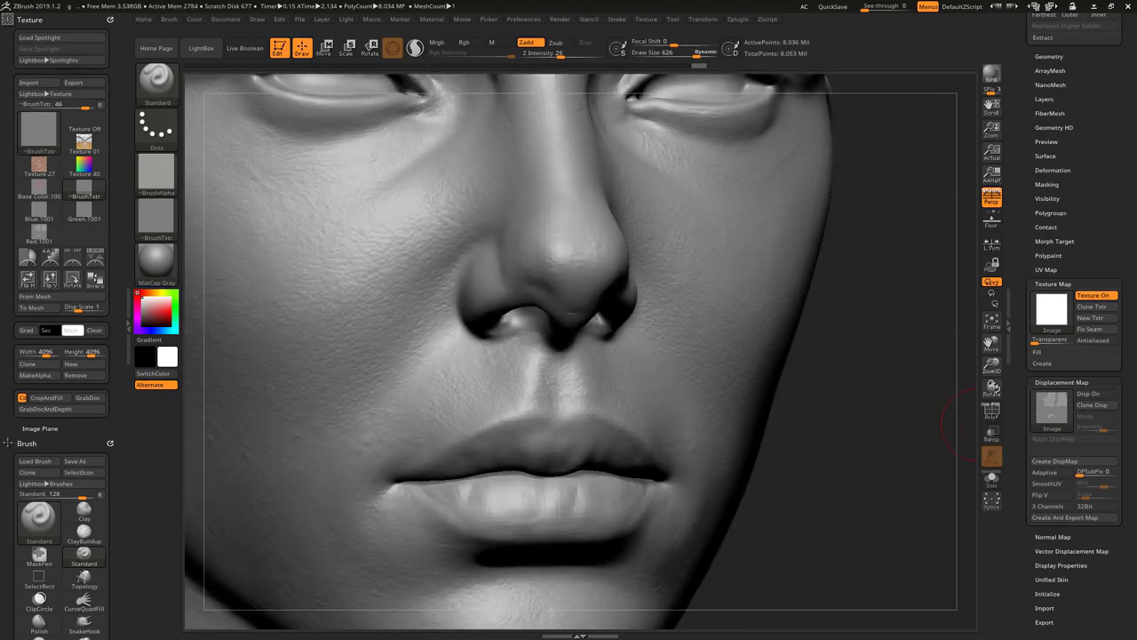
{"action": "left_click", "coordinate": [1050, 410]}
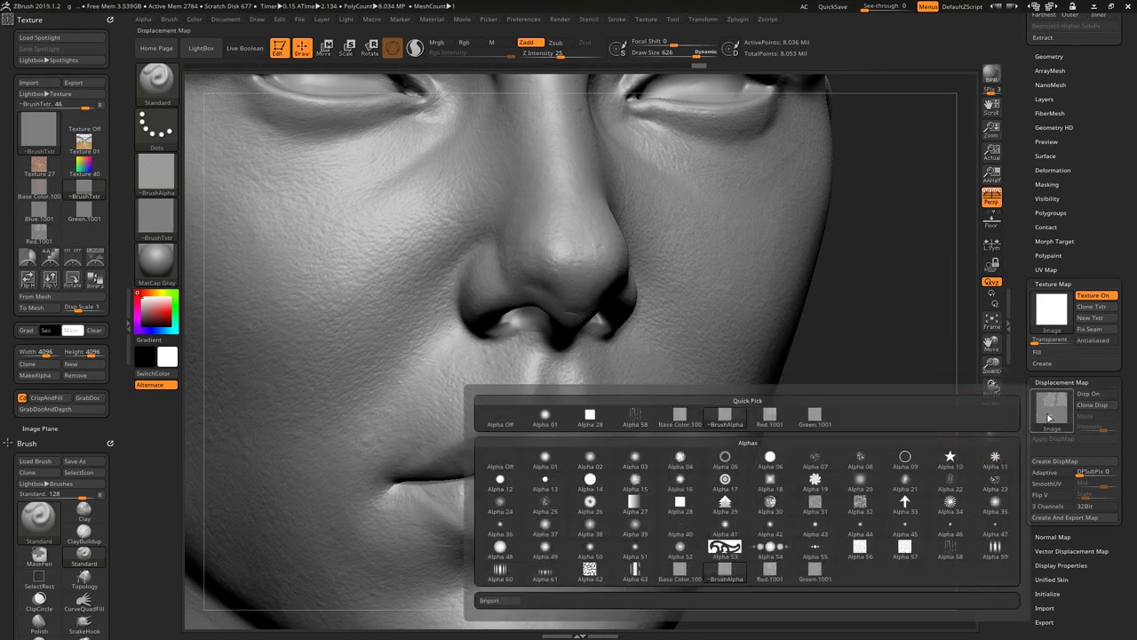
Step: Bake Green.1001 as the displacement map, then zoom in on the nose and lips
{"action": "left_click", "coordinate": [814, 416]}
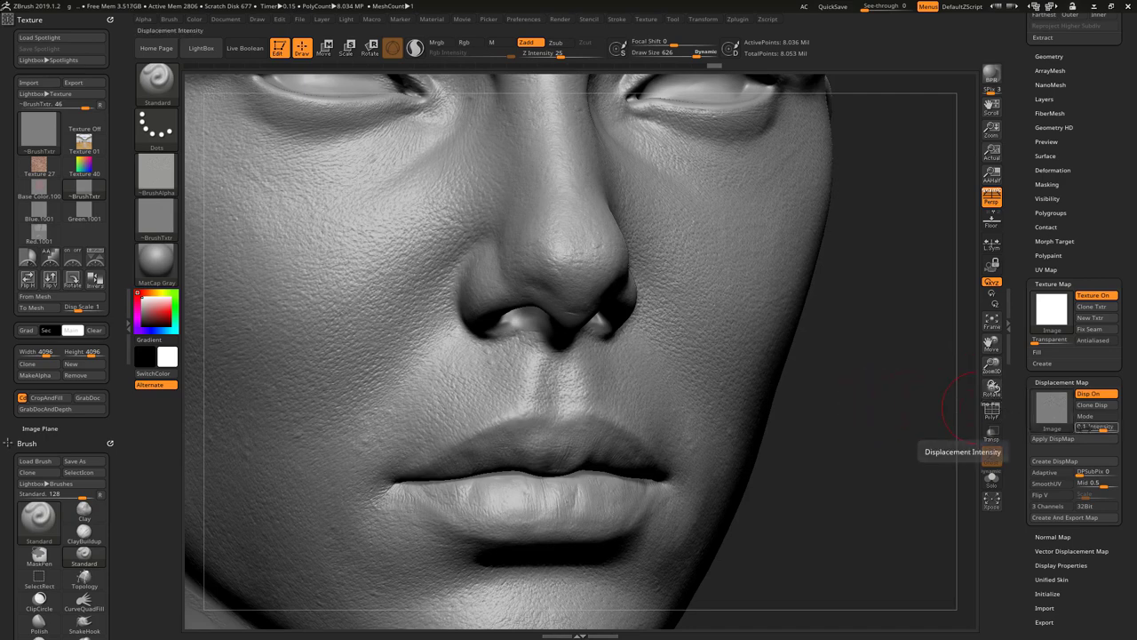
{"action": "left_click", "coordinate": [1054, 439]}
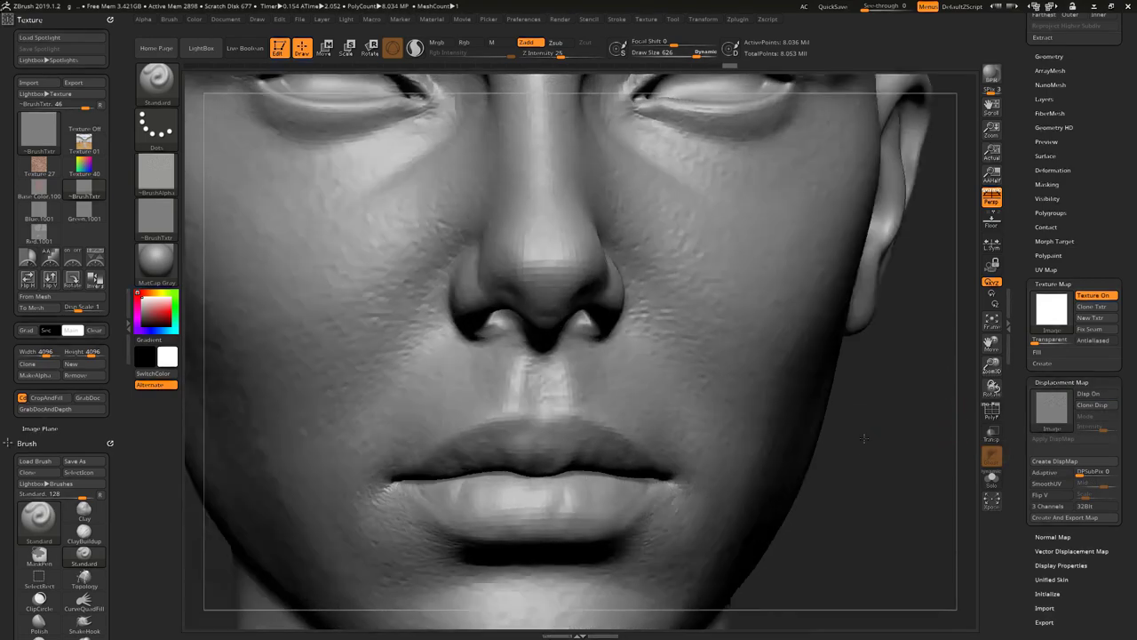
{"action": "left_click_drag", "start_coordinate": [864, 438], "coordinate": [881, 491], "text": "alt"}
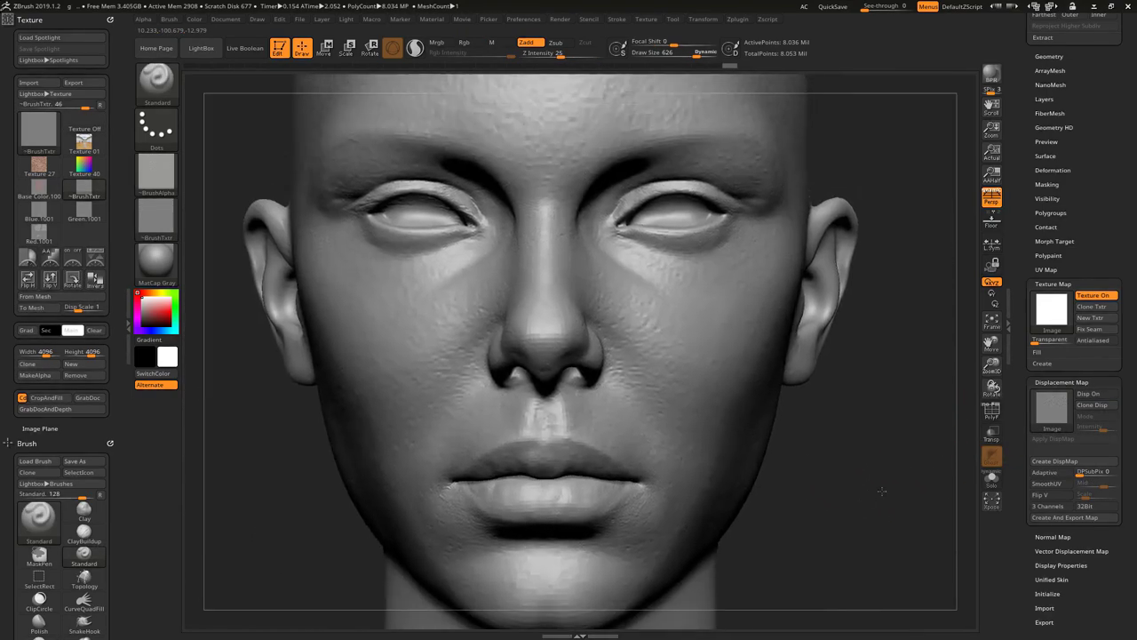
{"action": "mouse_move", "coordinate": [881, 491]}
{"action": "left_mouse_down", "text": "alt"}
{"action": "mouse_move", "coordinate": [874, 469]}
{"action": "mouse_move", "coordinate": [889, 434]}
{"action": "left_mouse_up", "text": "alt"}
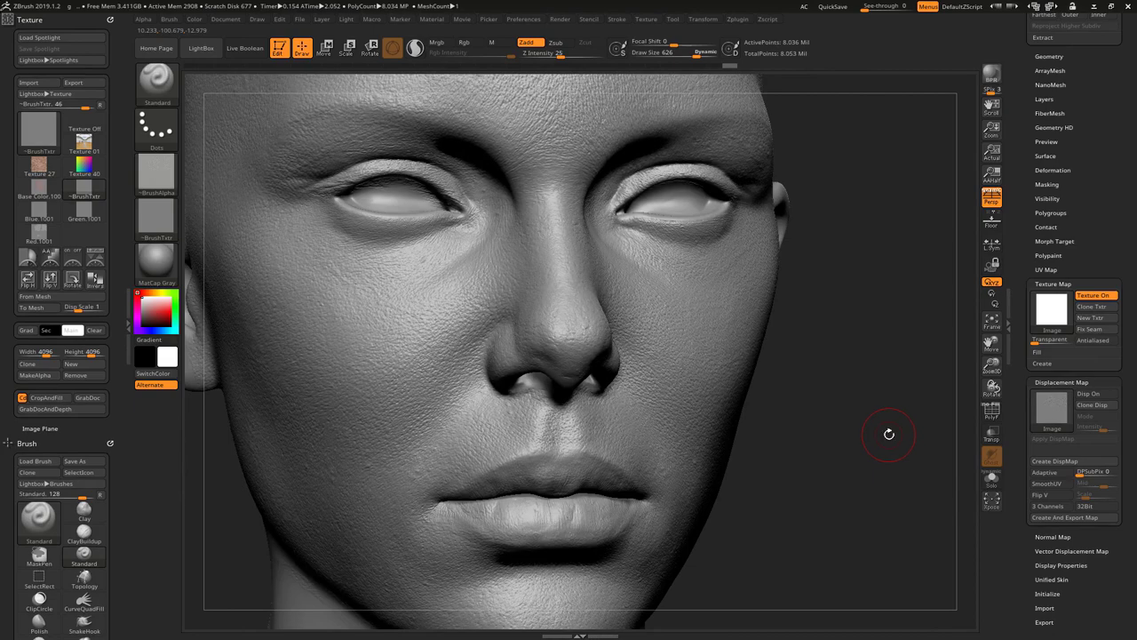
{"action": "mouse_move", "coordinate": [889, 434]}
{"action": "left_mouse_down", "text": "alt"}
{"action": "mouse_move", "coordinate": [903, 479]}
{"action": "mouse_move", "coordinate": [916, 478]}
{"action": "left_mouse_up", "text": "alt"}
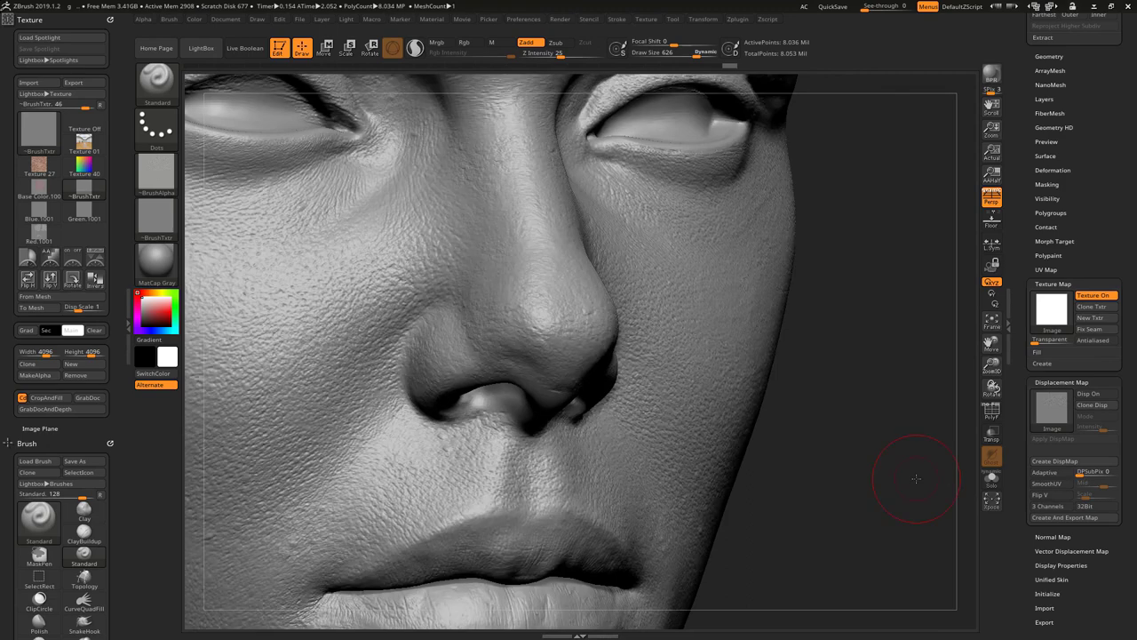
{"action": "left_click", "coordinate": [1054, 461]}
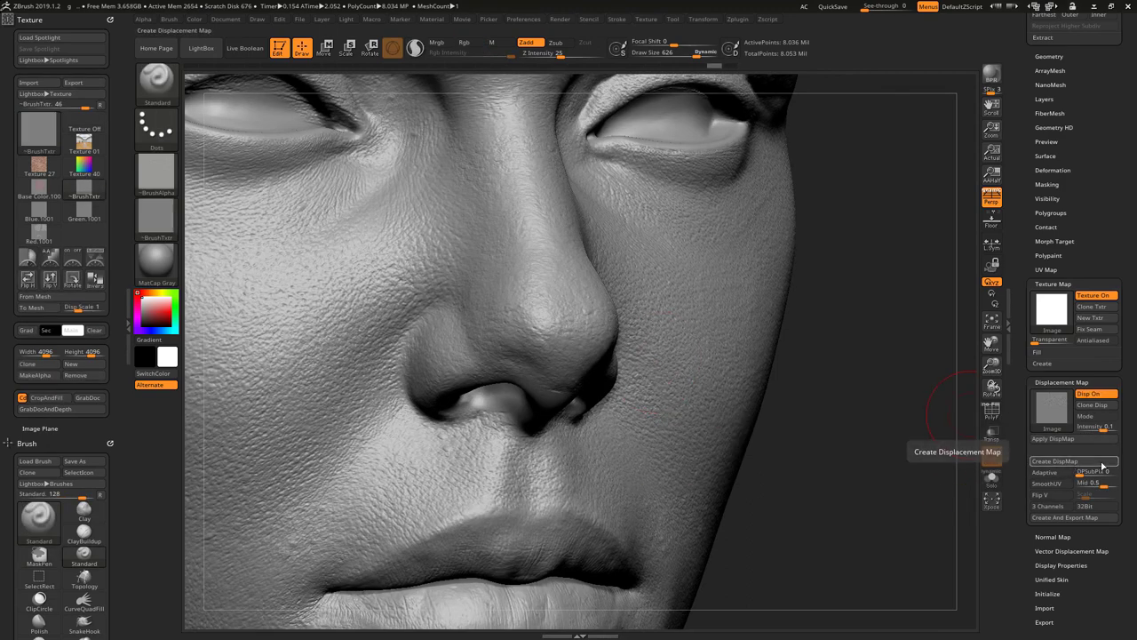
Step: Set the created displacement map to 0.05 intensity and apply it to the head
{"action": "left_click", "coordinate": [1098, 426]}
{"action": "type", "text": "0.5"}
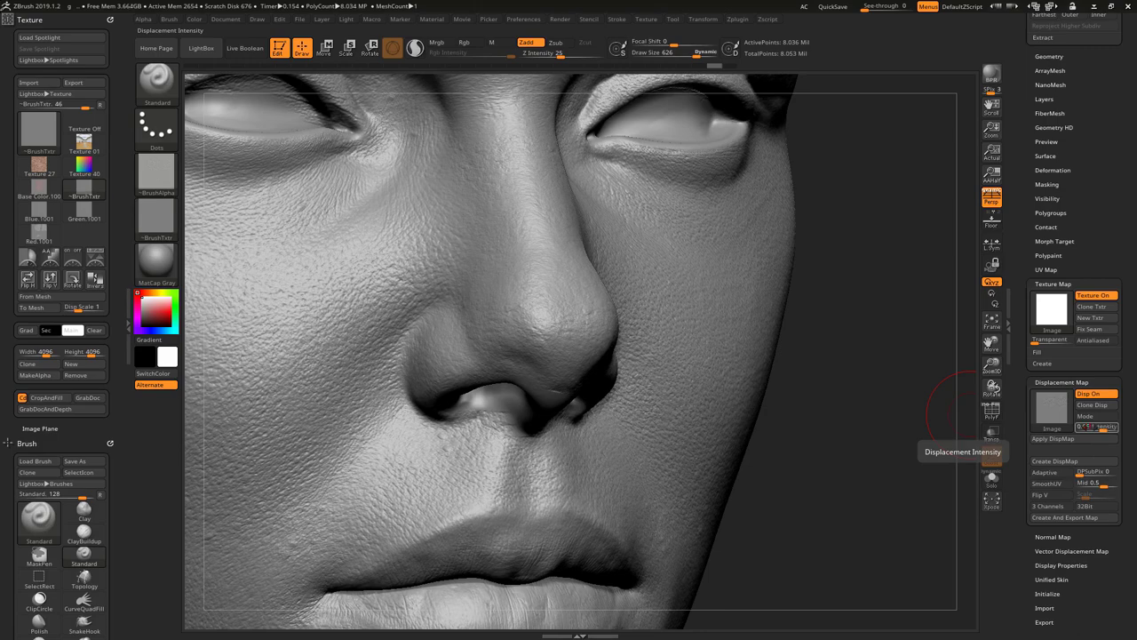
{"action": "key", "text": "Return"}
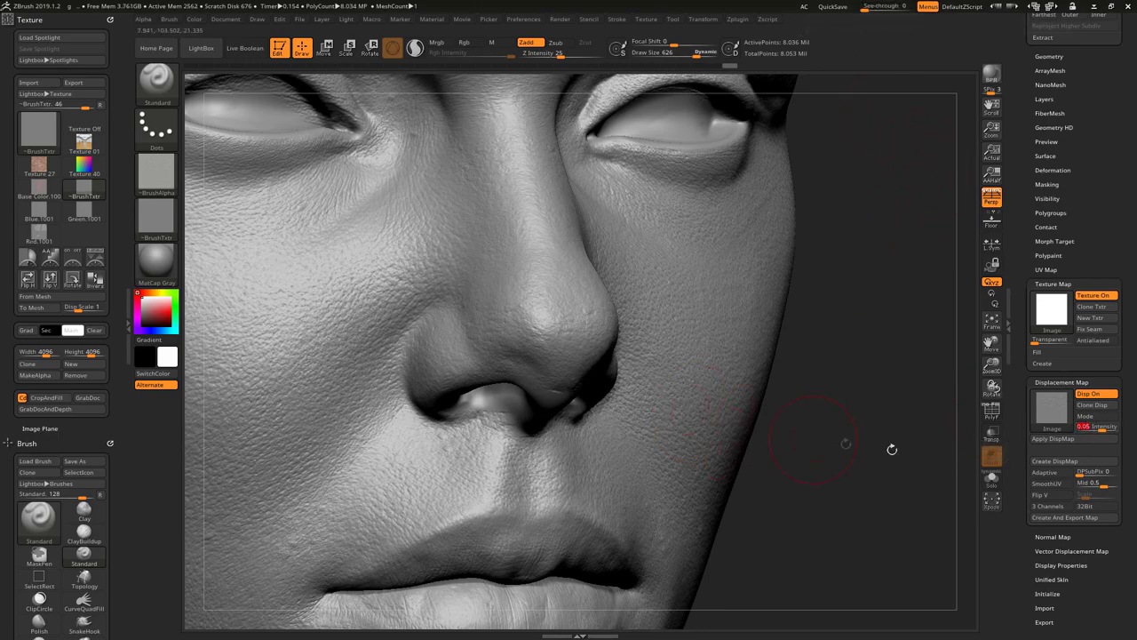
{"action": "left_click_drag", "start_coordinate": [923, 468], "coordinate": [969, 444]}
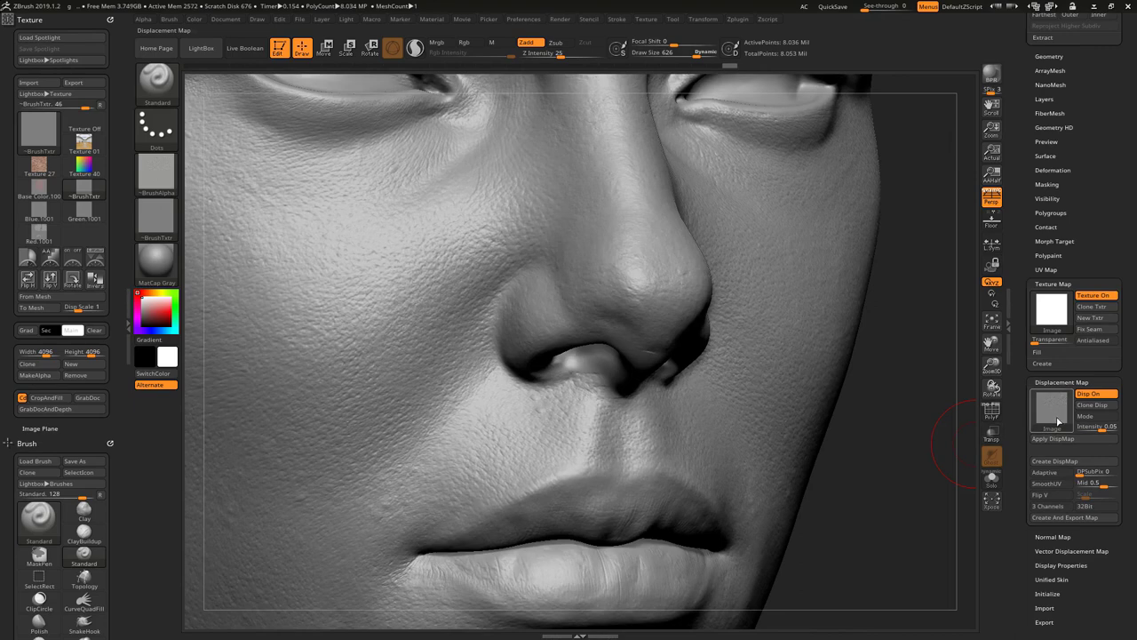
{"action": "left_click", "coordinate": [1054, 439]}
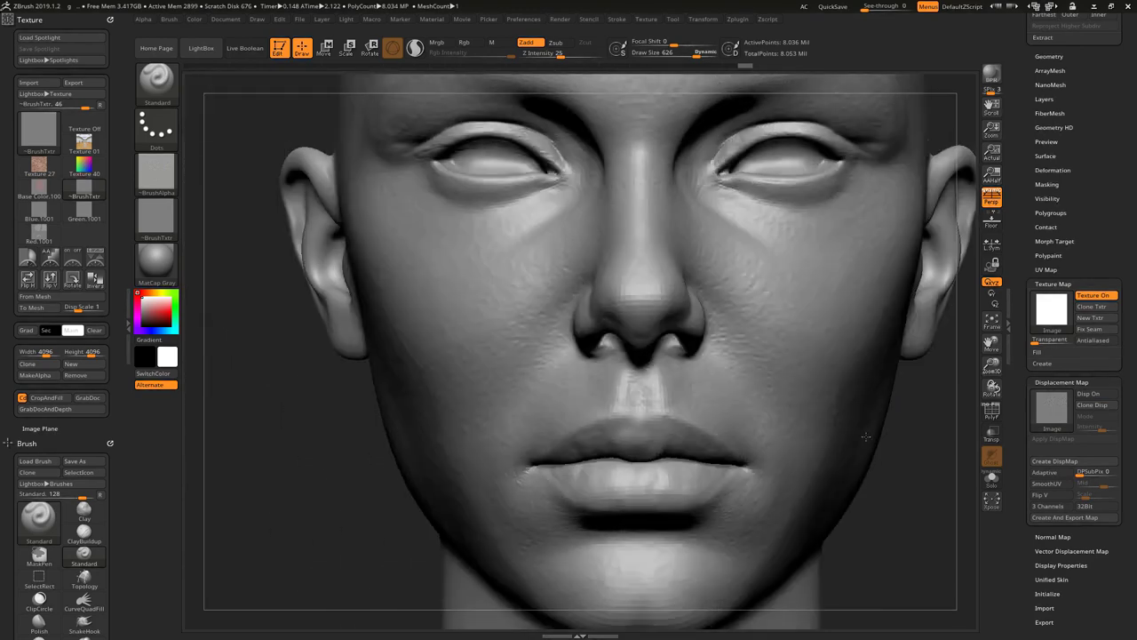
Step: Orbit from a straight-on face view to a three-quarter close-up of the nose and lips
{"action": "mouse_move", "coordinate": [903, 472]}
{"action": "left_mouse_down", "text": "shift"}
{"action": "mouse_move", "coordinate": [919, 446]}
{"action": "mouse_move", "coordinate": [871, 442]}
{"action": "mouse_move", "coordinate": [955, 503]}
{"action": "left_mouse_up", "text": "shift"}
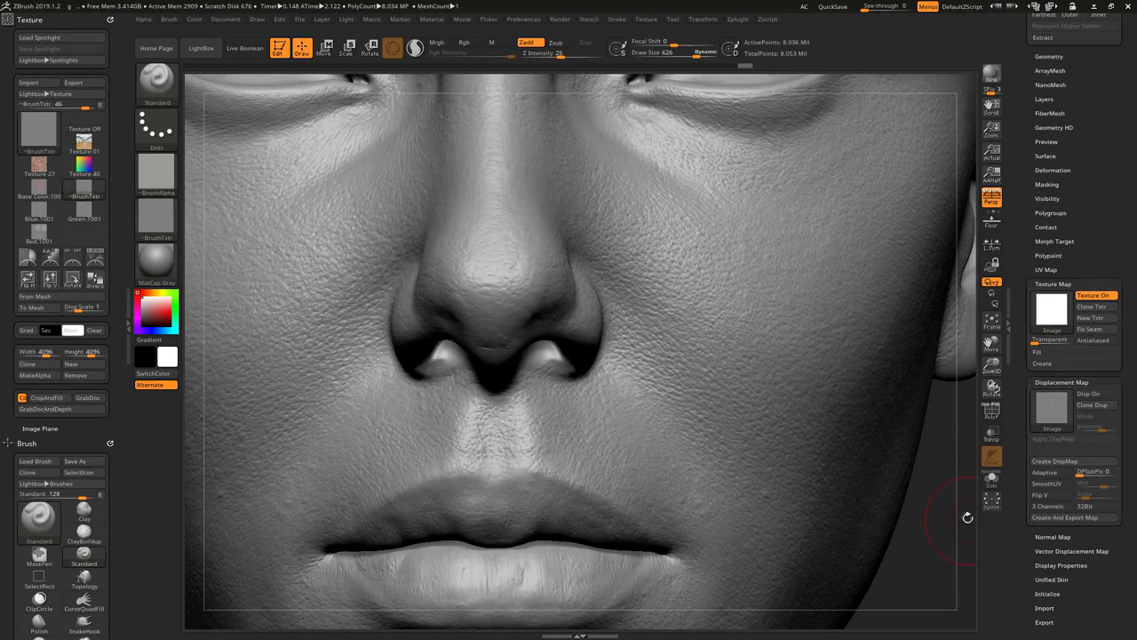
{"action": "mouse_move", "coordinate": [961, 507]}
{"action": "left_mouse_down", "text": "alt"}
{"action": "mouse_move", "coordinate": [950, 490]}
{"action": "mouse_move", "coordinate": [940, 500]}
{"action": "left_mouse_up", "text": "alt"}
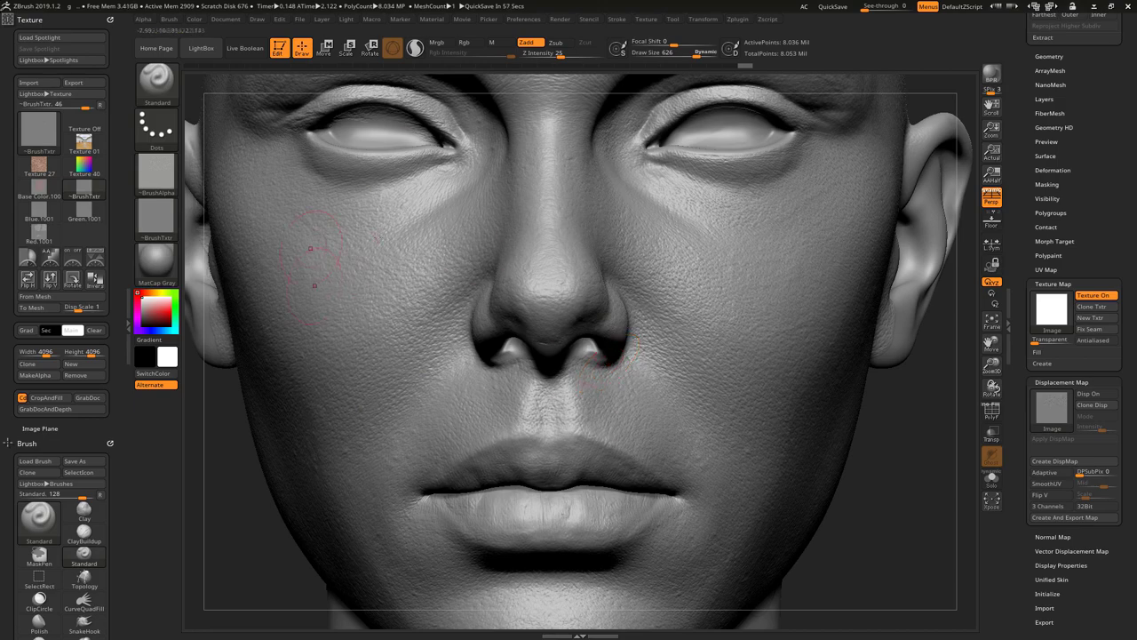
{"action": "mouse_move", "coordinate": [897, 428]}
{"action": "left_mouse_down"}
{"action": "mouse_move", "coordinate": [853, 399]}
{"action": "mouse_move", "coordinate": [850, 418]}
{"action": "mouse_move", "coordinate": [880, 410]}
{"action": "mouse_move", "coordinate": [850, 388]}
{"action": "left_mouse_up"}
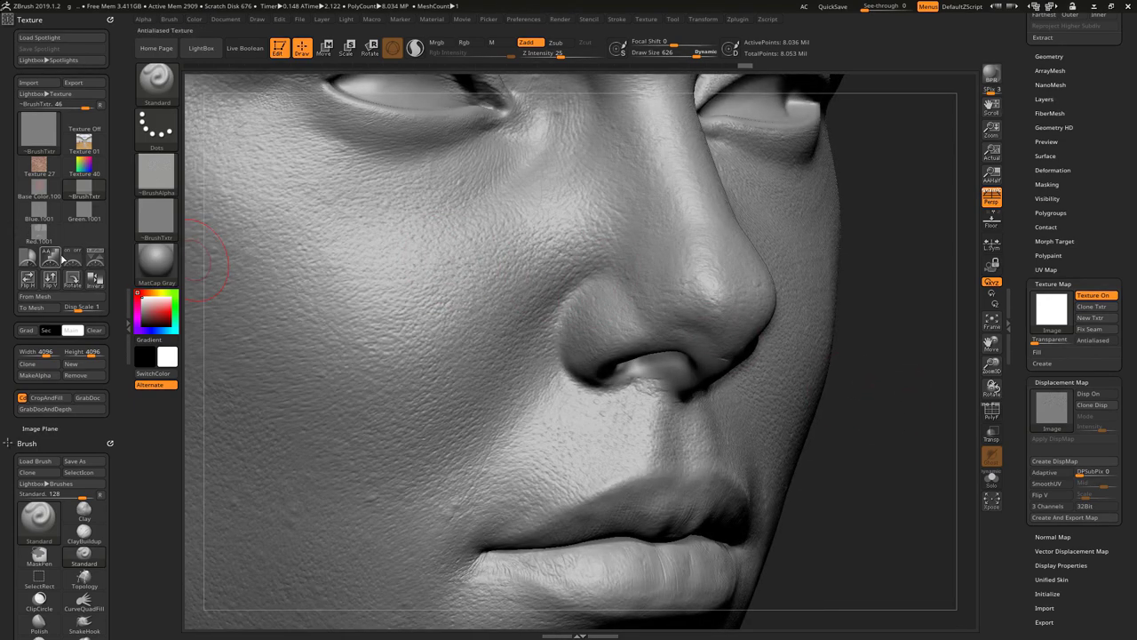
Step: Select Blue.1001 in the Texture palette and make an alpha from it
{"action": "left_click", "coordinate": [49, 212]}
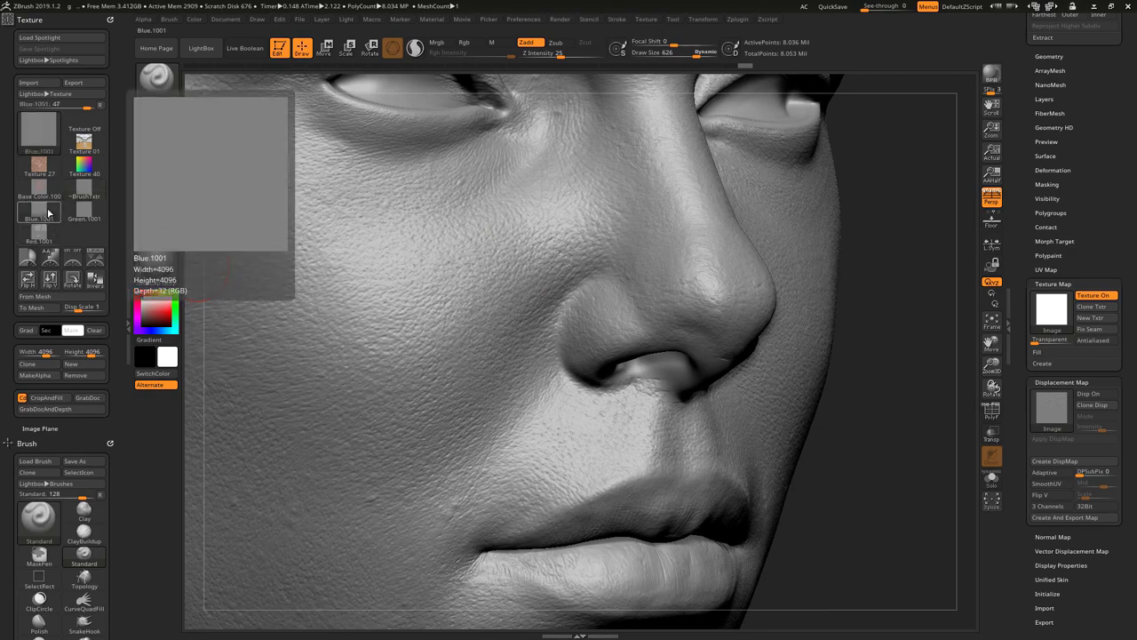
{"action": "left_click", "coordinate": [49, 211]}
{"action": "left_click", "coordinate": [38, 215]}
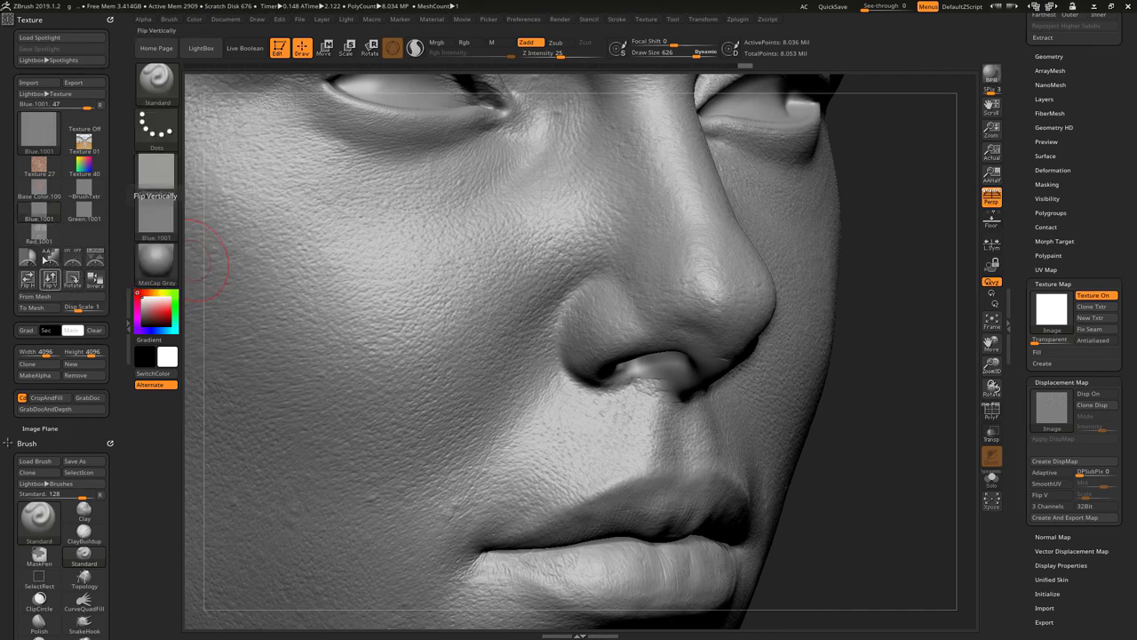
{"action": "left_click", "coordinate": [161, 229]}
{"action": "left_click", "coordinate": [162, 233]}
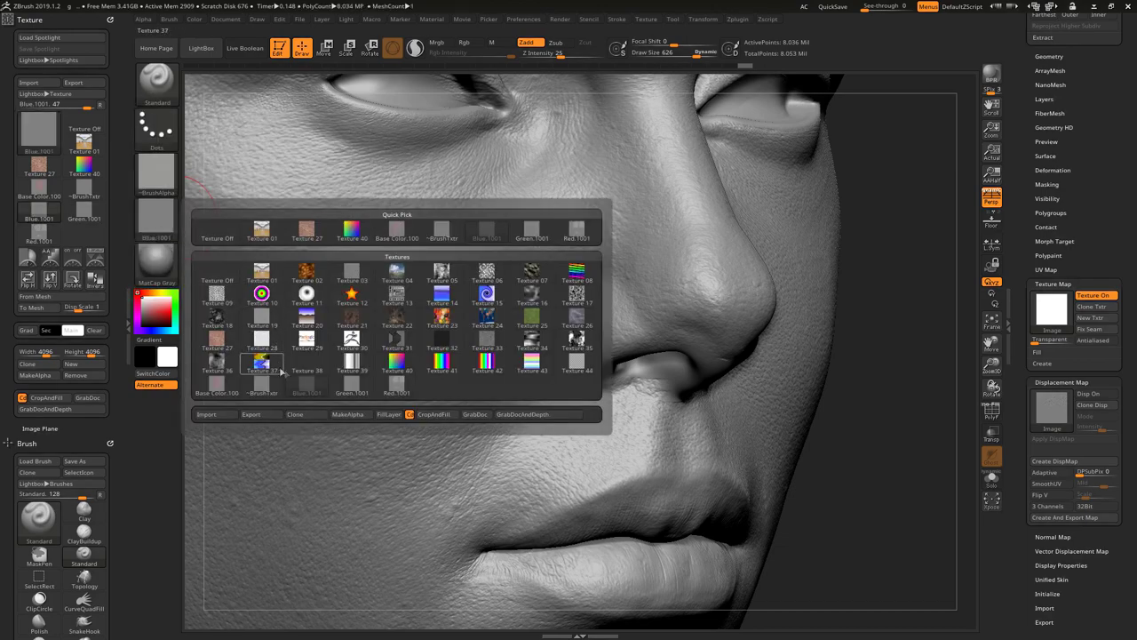
{"action": "left_click", "coordinate": [347, 414]}
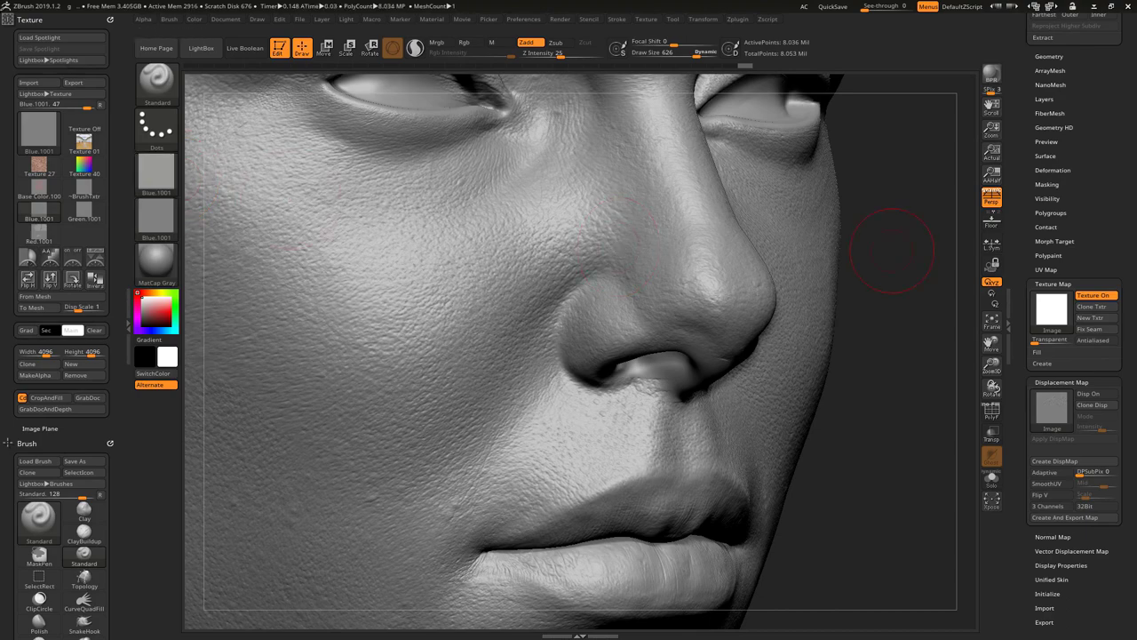
Step: Assign the Blue.1001 alpha as the head's displacement map and zoom in on the nose
{"action": "left_click", "coordinate": [1049, 410]}
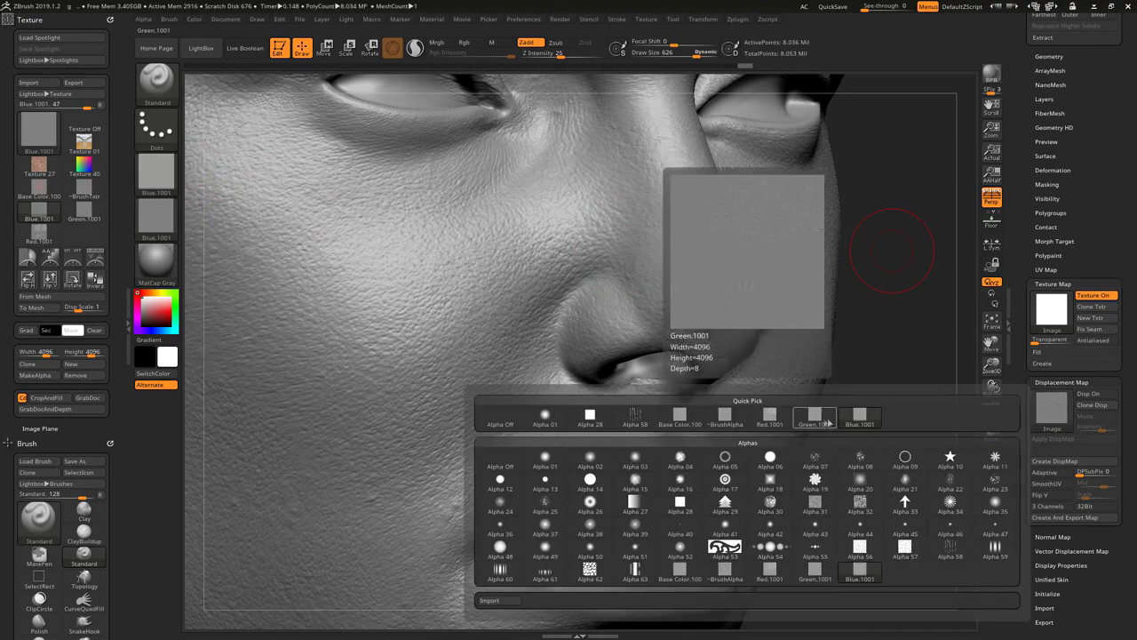
{"action": "mouse_move", "coordinate": [859, 416]}
{"action": "left_click", "coordinate": [883, 421]}
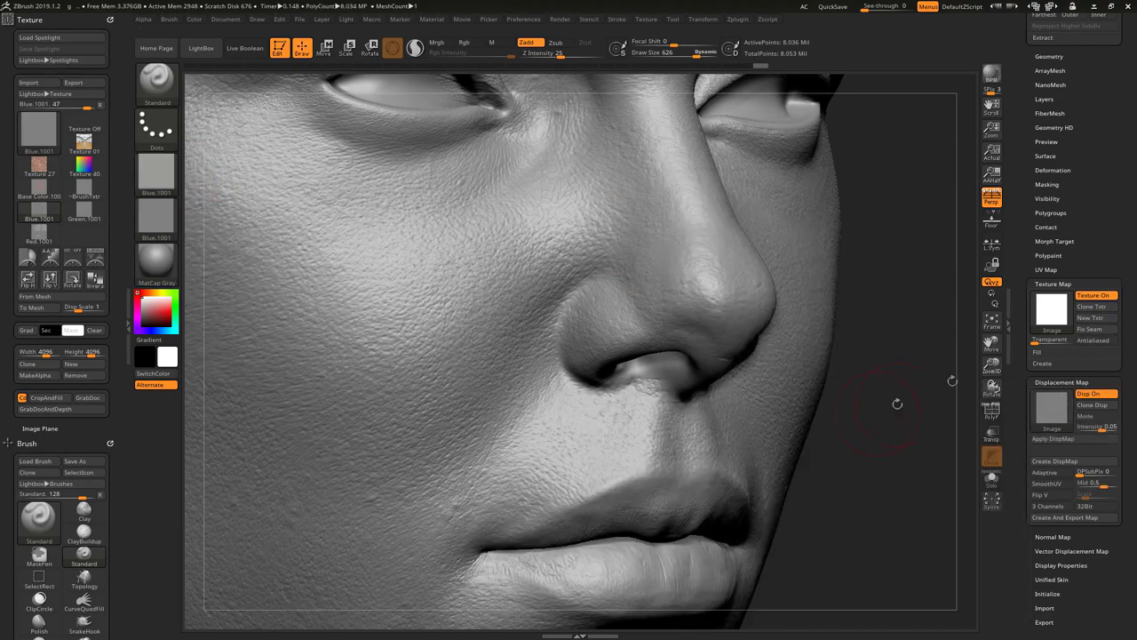
{"action": "left_click_drag", "start_coordinate": [901, 379], "coordinate": [938, 423], "text": "alt"}
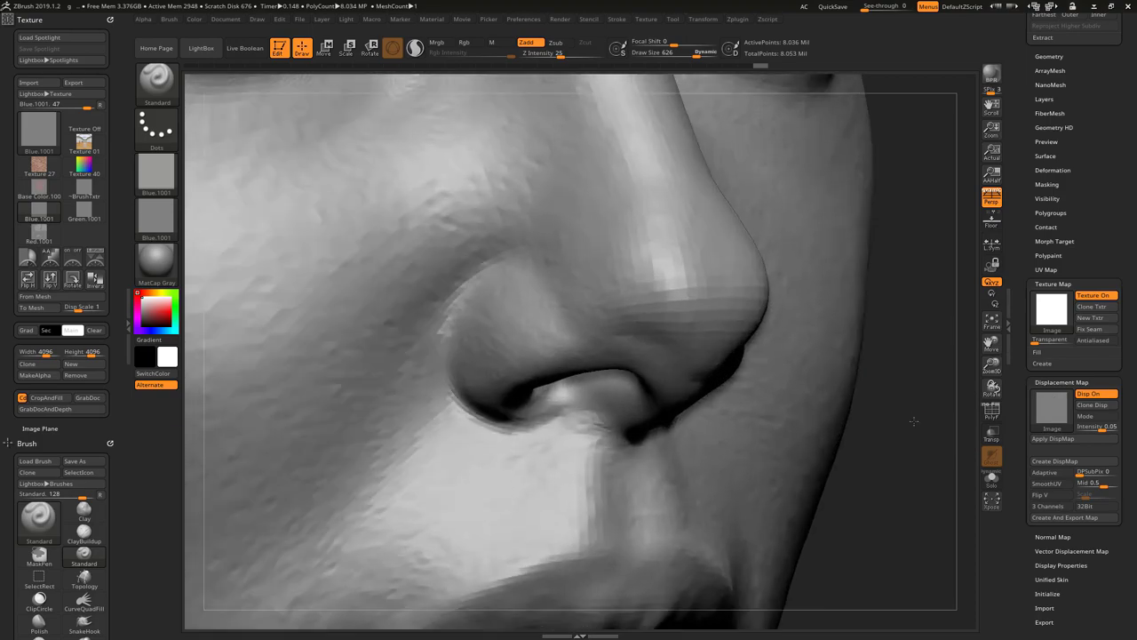
Step: Set the Blue.1001 displacement intensity to 8
{"action": "mouse_move", "coordinate": [925, 454]}
{"action": "left_mouse_down", "text": "alt"}
{"action": "mouse_move", "coordinate": [930, 326]}
{"action": "mouse_move", "coordinate": [848, 408]}
{"action": "left_mouse_up", "text": "alt"}
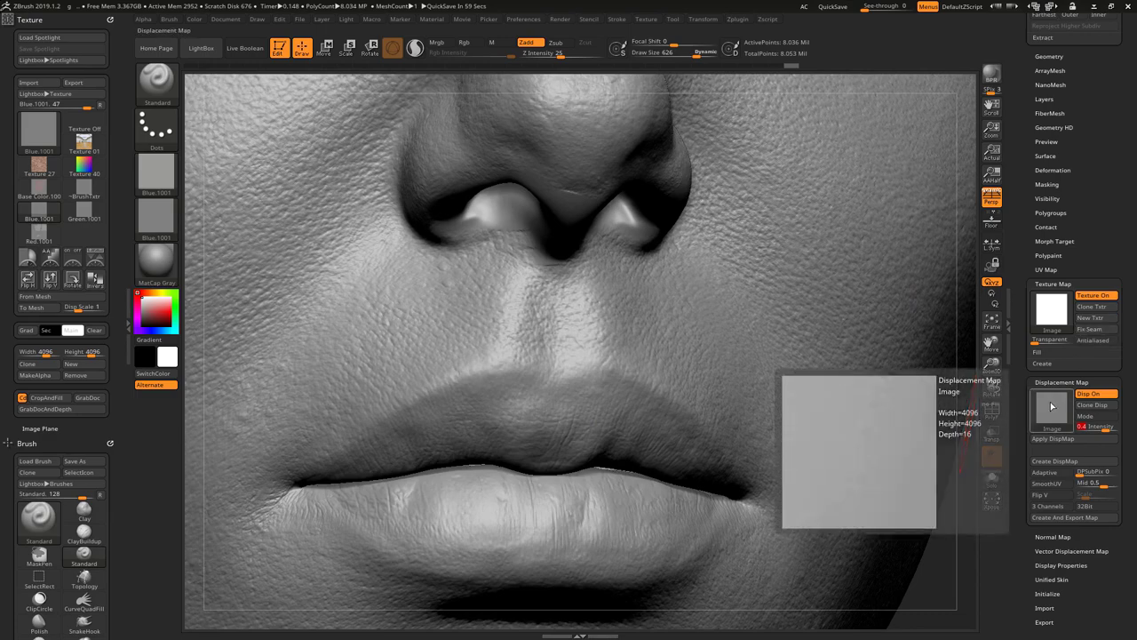
{"action": "left_click", "coordinate": [1050, 401]}
{"action": "left_click", "coordinate": [1094, 426]}
{"action": "type", "text": "8"}
{"action": "key", "text": "Return"}
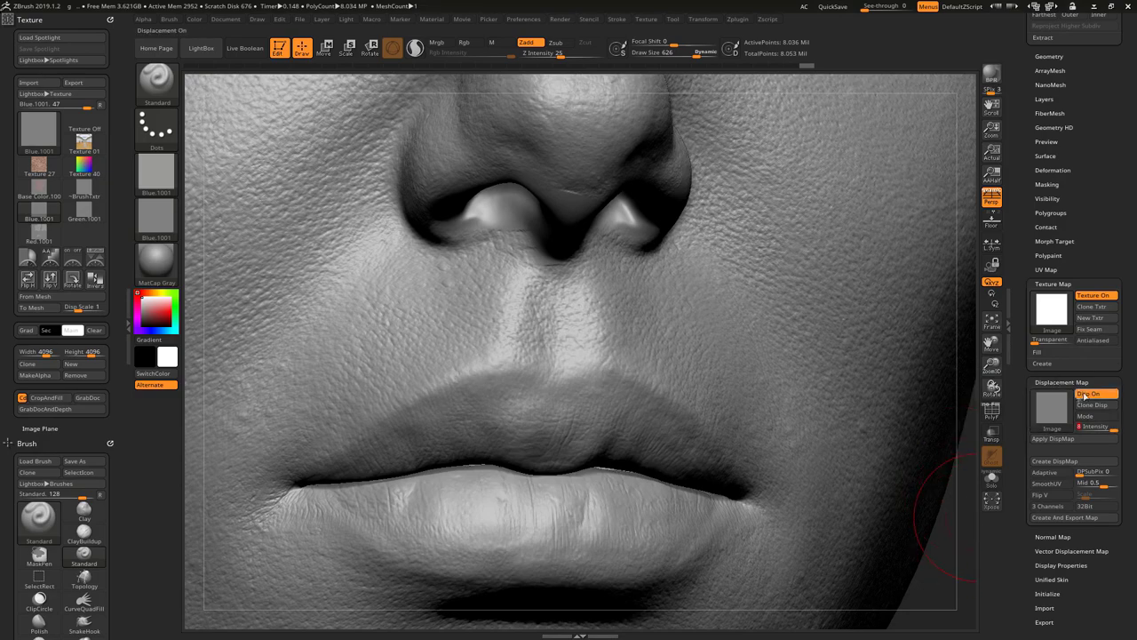
Step: Toggle the displacement preview off and on to compare the lip wrinkles up close
{"action": "left_click", "coordinate": [1050, 407]}
{"action": "left_click", "coordinate": [869, 420]}
{"action": "left_click", "coordinate": [1108, 393]}
{"action": "left_click", "coordinate": [1109, 392]}
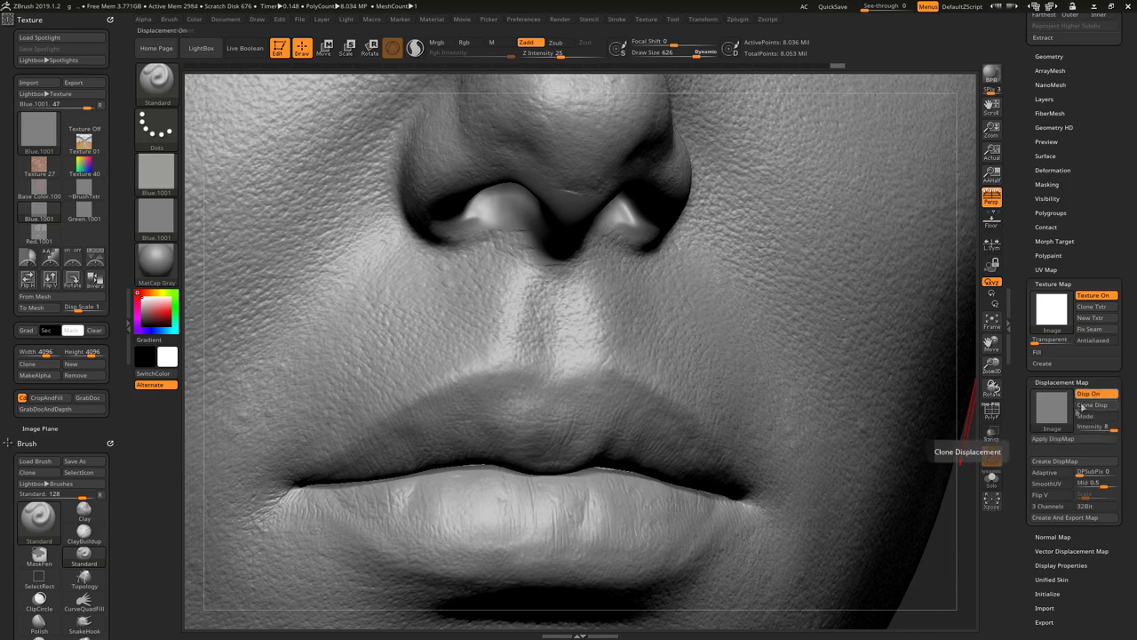
{"action": "mouse_move", "coordinate": [948, 531]}
{"action": "left_mouse_down", "text": "alt"}
{"action": "mouse_move", "coordinate": [947, 350]}
{"action": "mouse_move", "coordinate": [945, 444]}
{"action": "left_mouse_up", "text": "alt"}
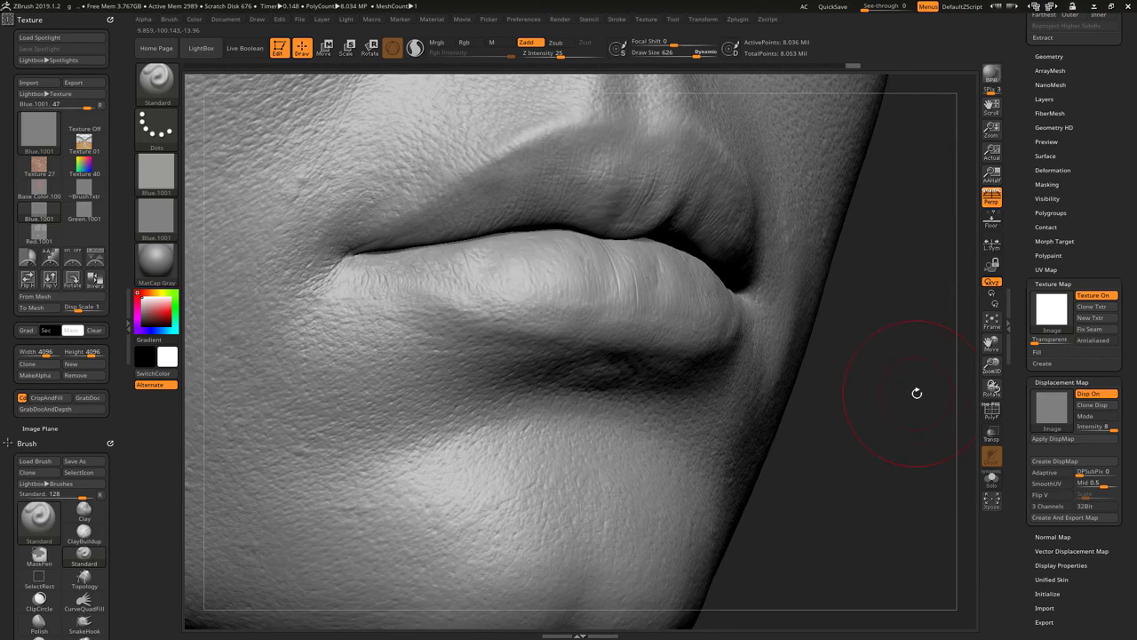
{"action": "left_click_drag", "start_coordinate": [917, 393], "coordinate": [949, 461], "text": "alt"}
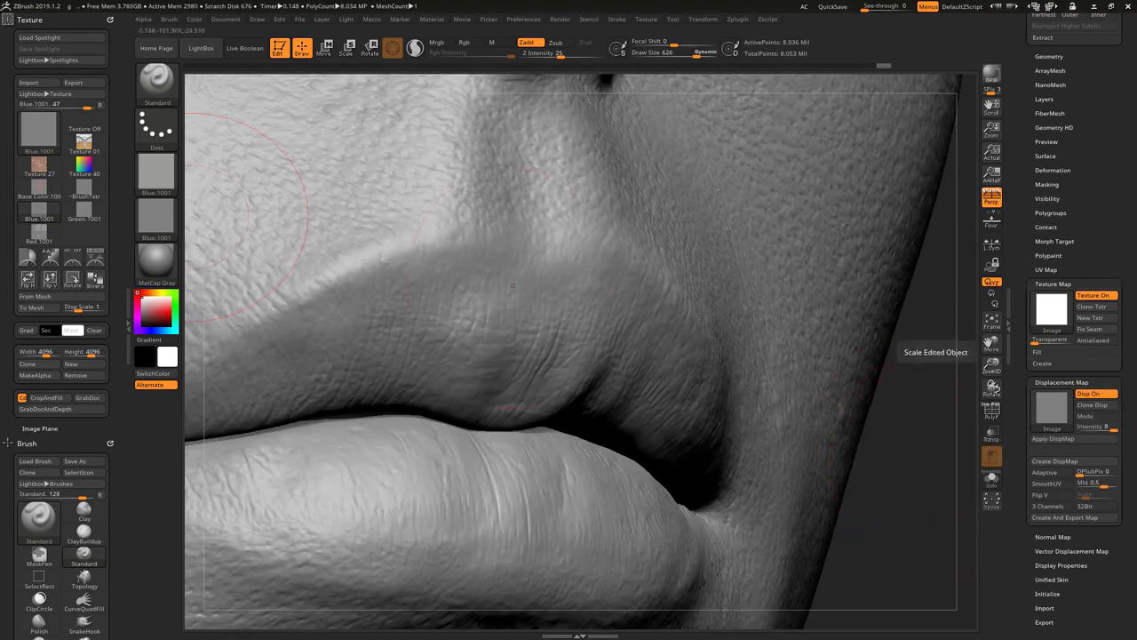
Step: Switch to the Zbrush 3 Layers folder and open the Blue.1001 image
{"action": "left_click", "coordinate": [30, 128]}
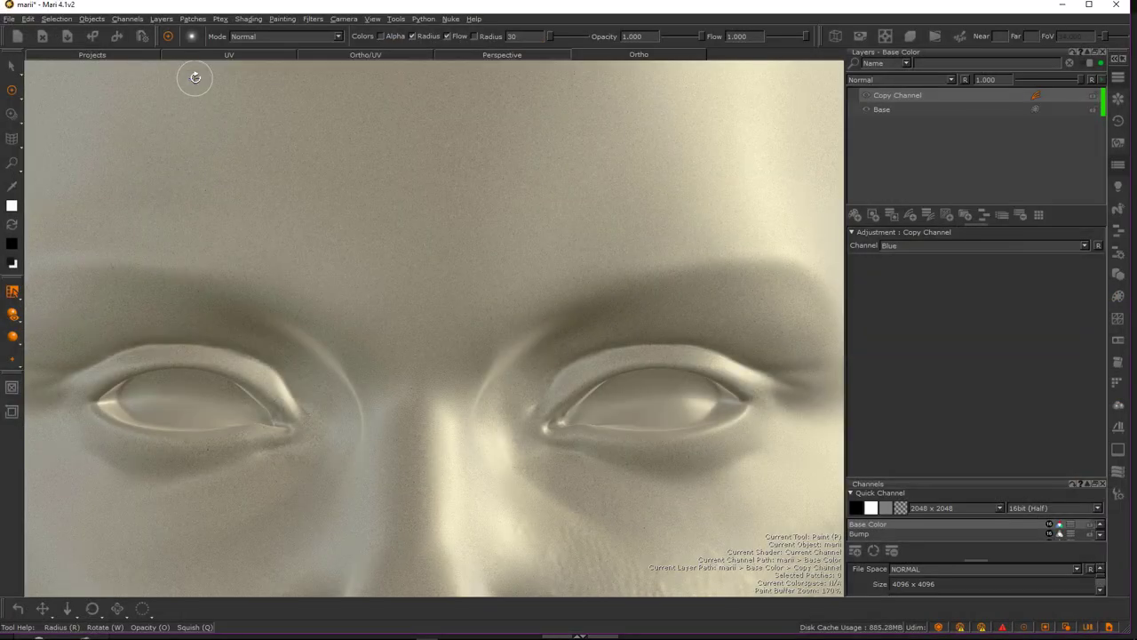
{"action": "key", "text": "alt+Tab"}
{"action": "key", "text": "alt+Tab"}
{"action": "double_click", "coordinate": [261, 151]}
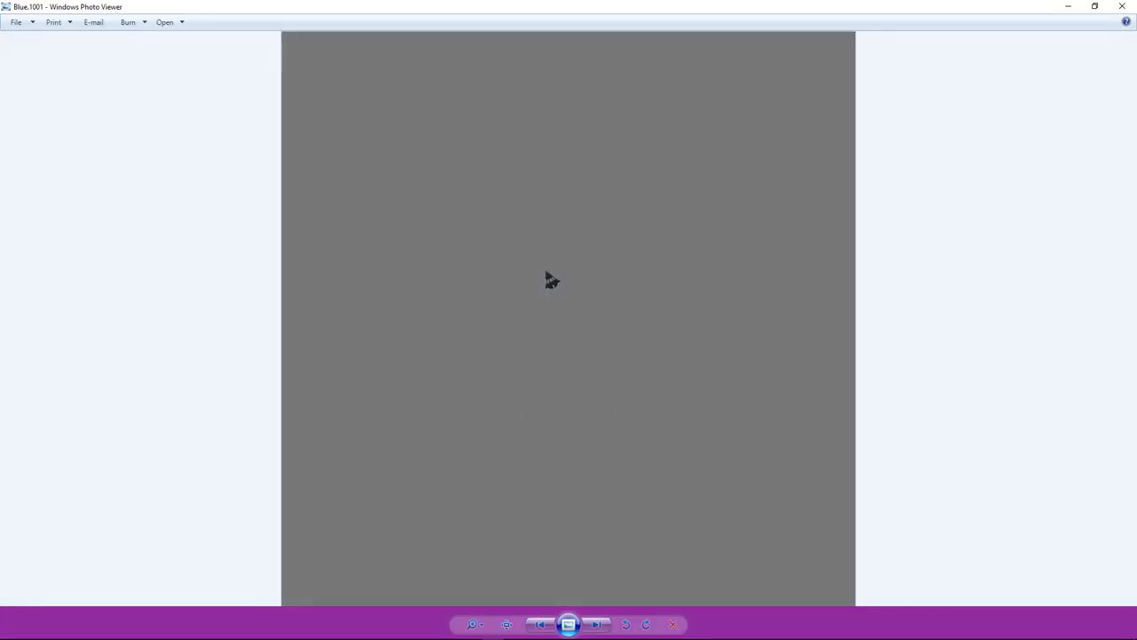
Step: Zoom around the grey Blue.1001 image in Photo Viewer, then return to Mari
{"action": "scroll", "coordinate": [720, 465], "scroll_direction": "up", "scroll_amount": 3}
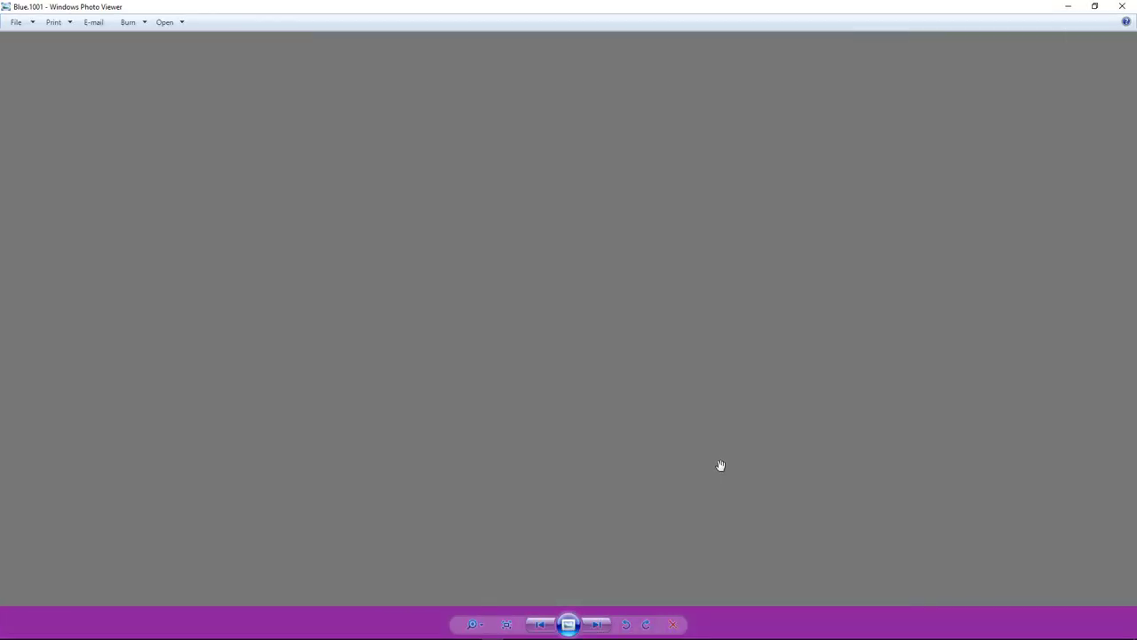
{"action": "scroll", "coordinate": [720, 466], "scroll_direction": "down", "scroll_amount": 1}
{"action": "scroll", "coordinate": [648, 302], "scroll_direction": "down", "scroll_amount": 1}
{"action": "scroll", "coordinate": [621, 342], "scroll_direction": "down", "scroll_amount": 1}
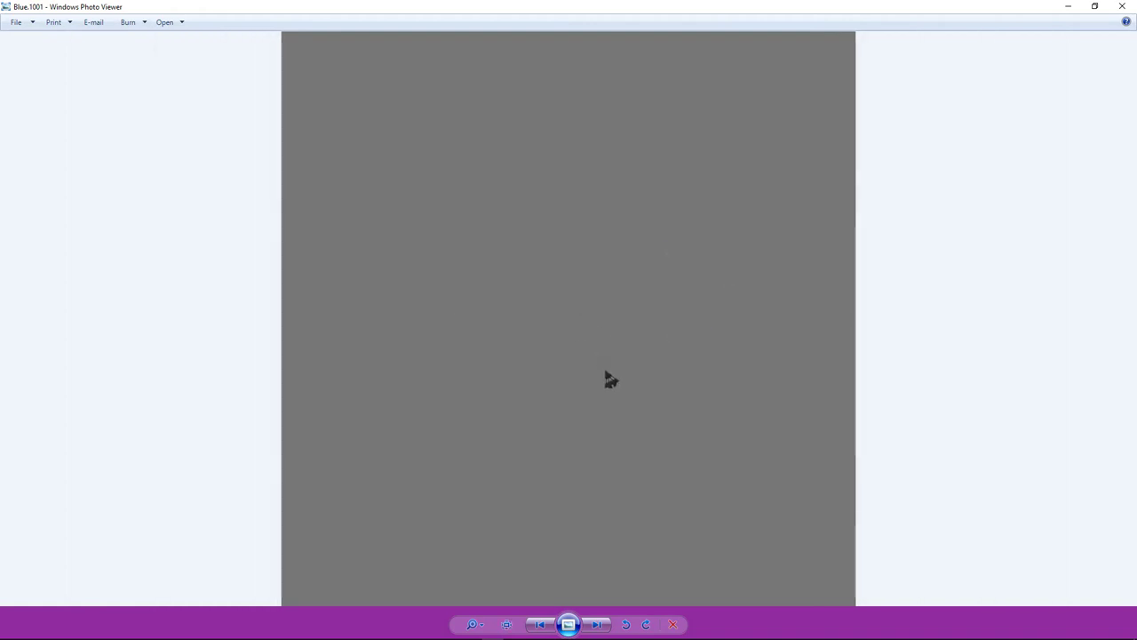
{"action": "key", "text": "alt+Tab"}
{"action": "key", "text": "alt+Tab"}
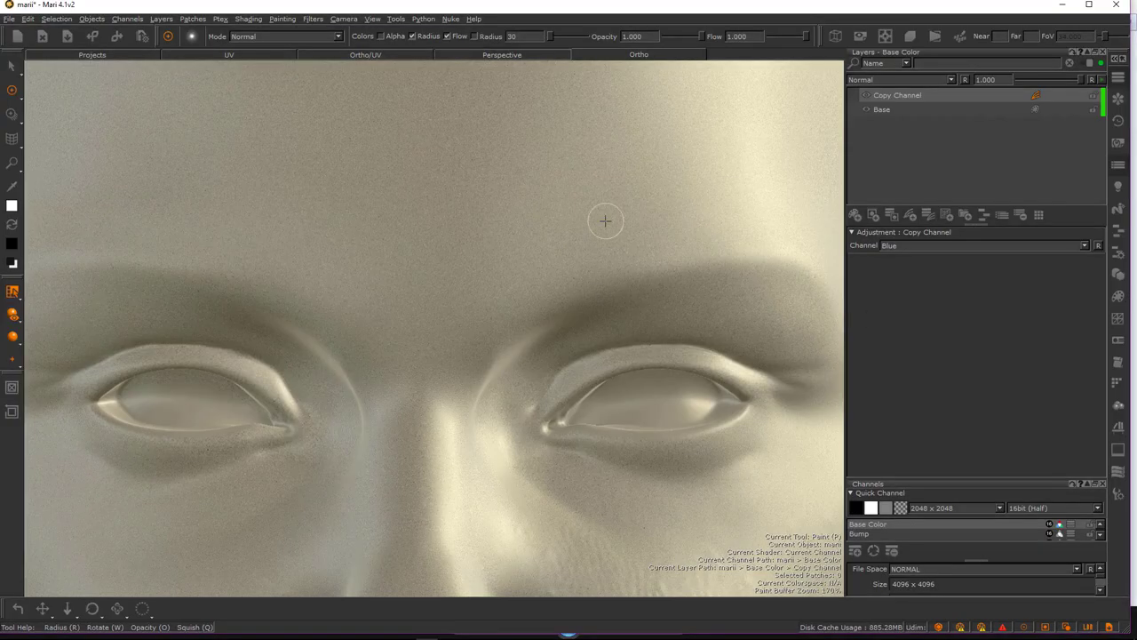
Step: Export the flattened Base Color channel, all patches, overwriting Blue.1001.tif
{"action": "scroll", "coordinate": [693, 304], "scroll_direction": "down", "scroll_amount": 1}
{"action": "scroll", "coordinate": [612, 314], "scroll_direction": "down", "scroll_amount": 2}
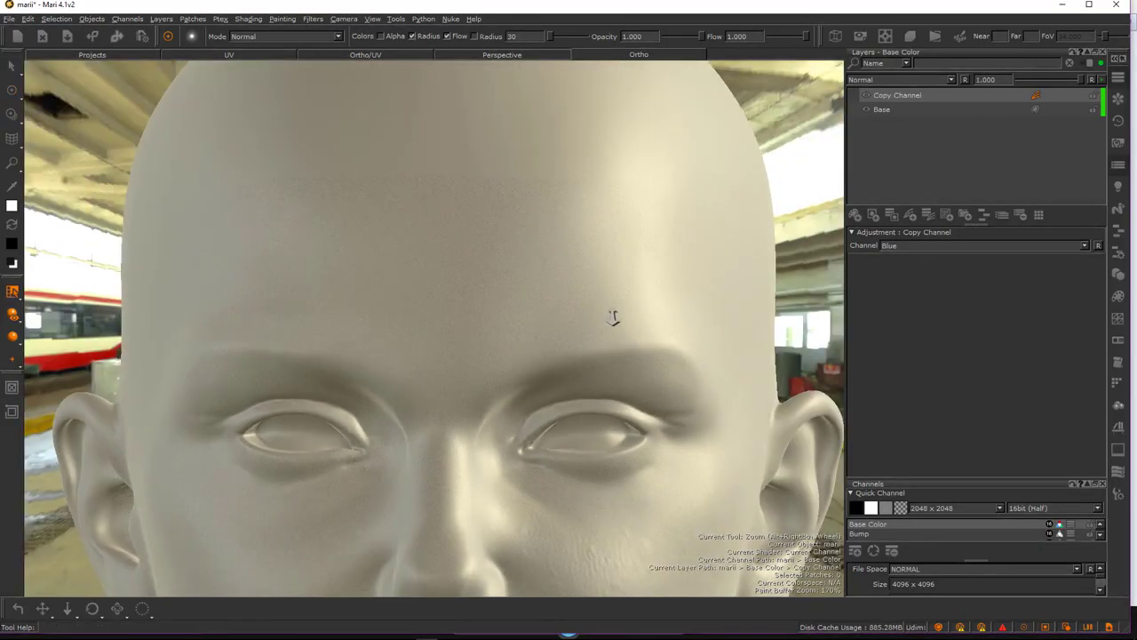
{"action": "scroll", "coordinate": [636, 313], "scroll_direction": "down", "scroll_amount": 1}
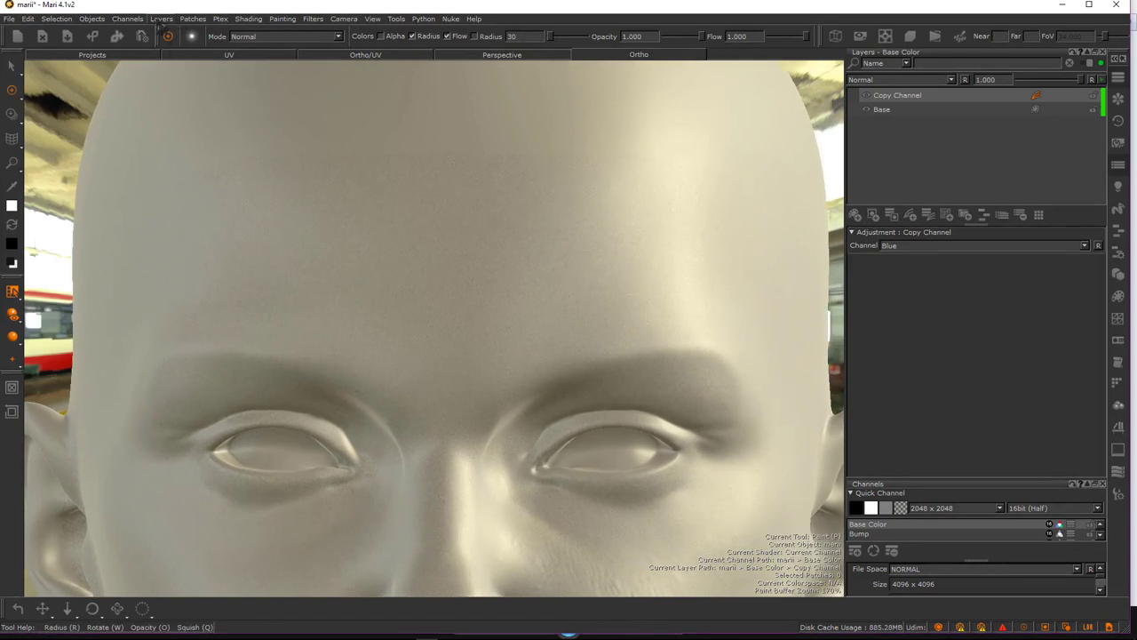
{"action": "left_click", "coordinate": [128, 19]}
{"action": "mouse_move", "coordinate": [147, 166]}
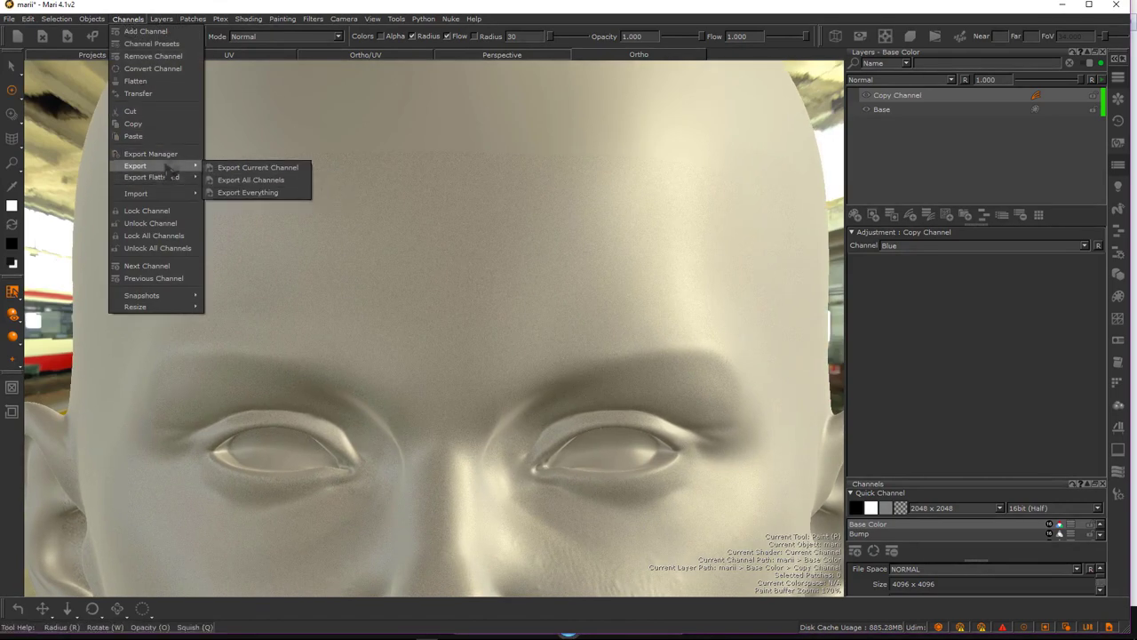
{"action": "left_click", "coordinate": [249, 178]}
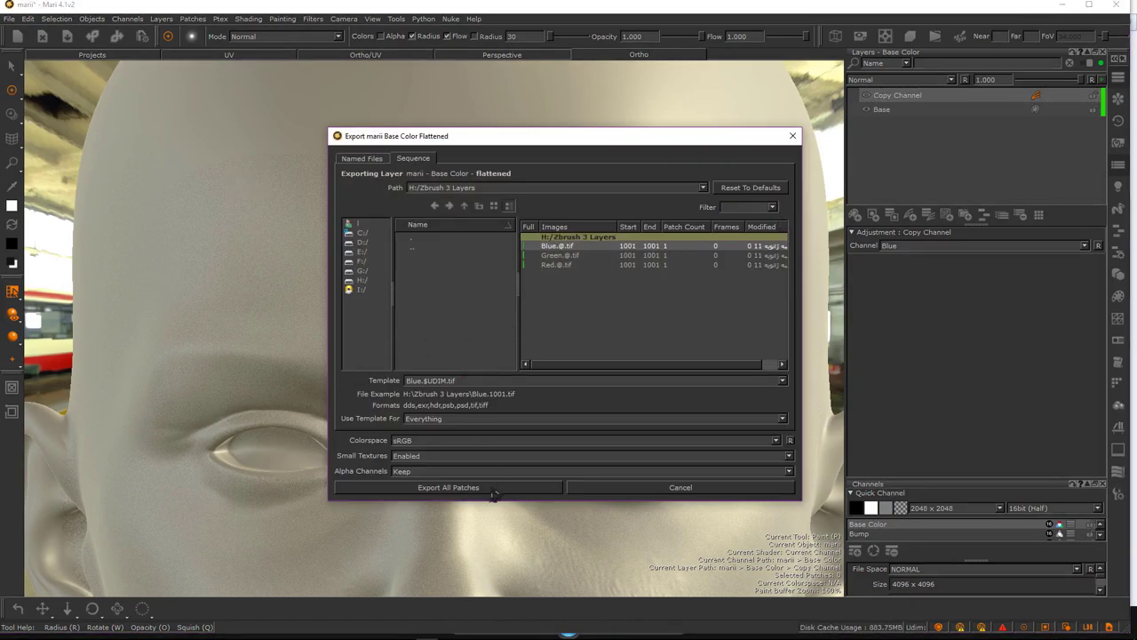
{"action": "left_click", "coordinate": [449, 488]}
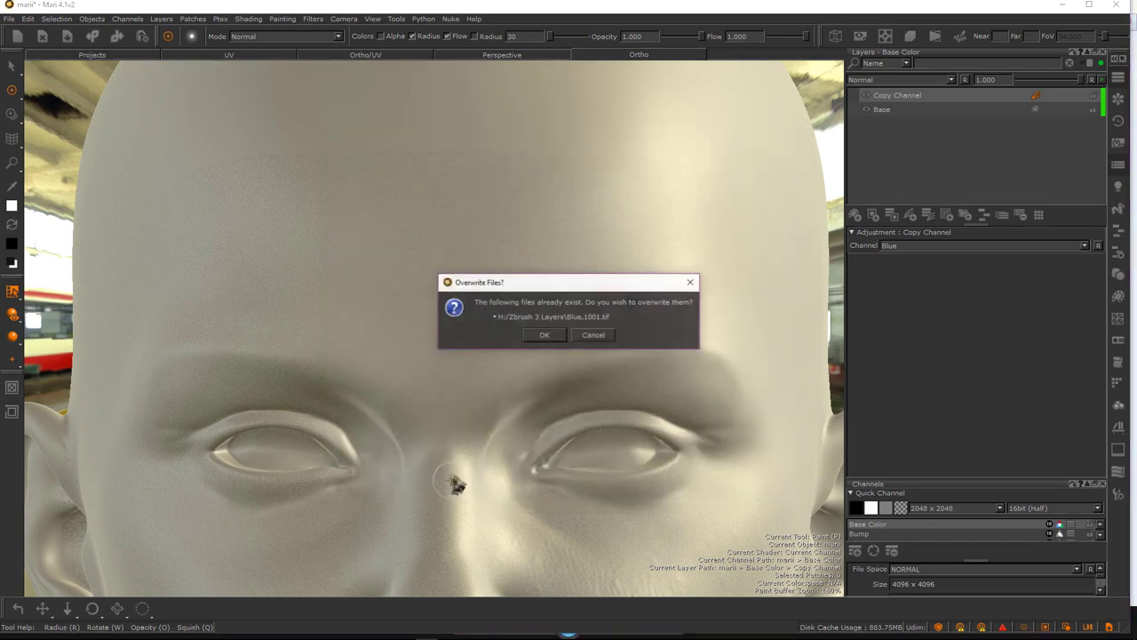
{"action": "left_click", "coordinate": [541, 336]}
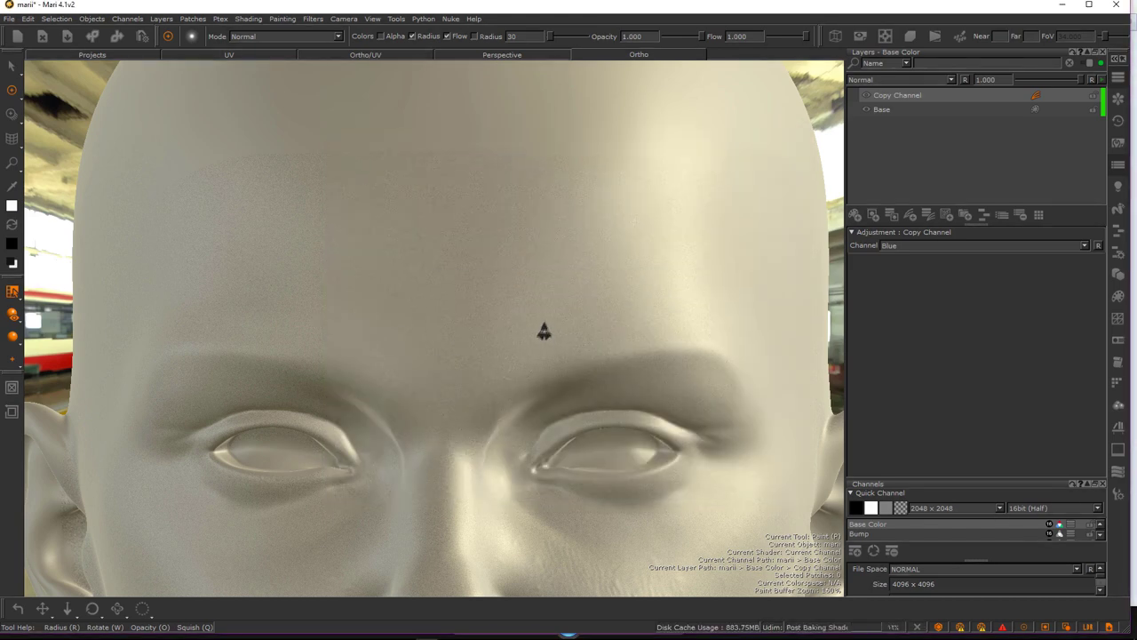
Step: Undo the last action and bring the Zbrush 3 Layers folder to the front
{"action": "key", "text": "ctrl+z"}
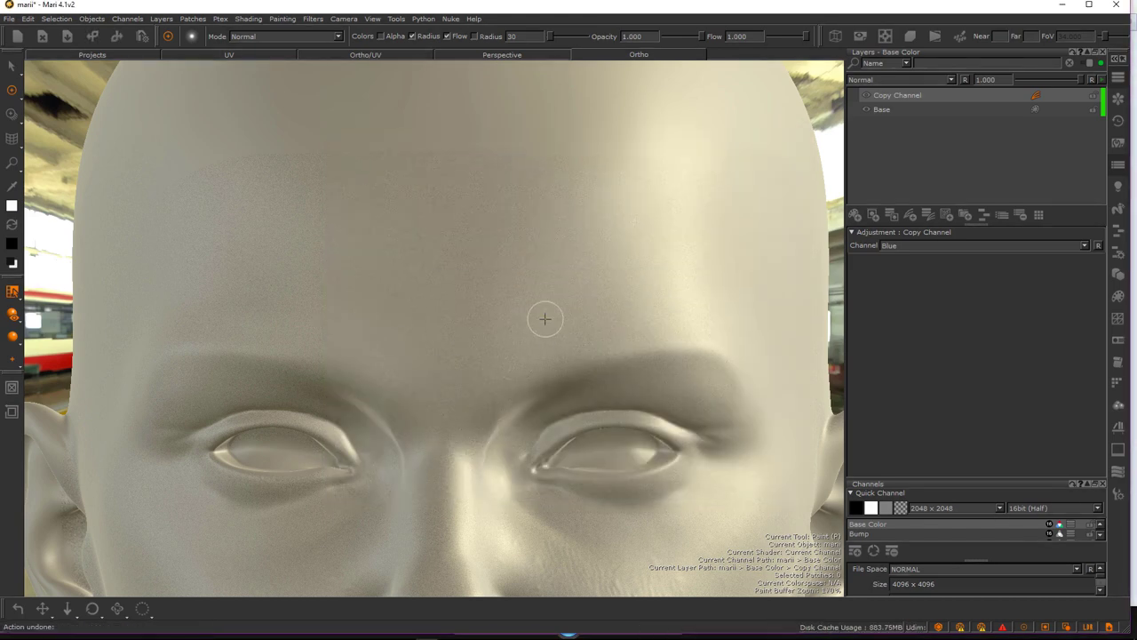
{"action": "key", "text": "alt+Tab"}
{"action": "left_click", "coordinate": [539, 292]}
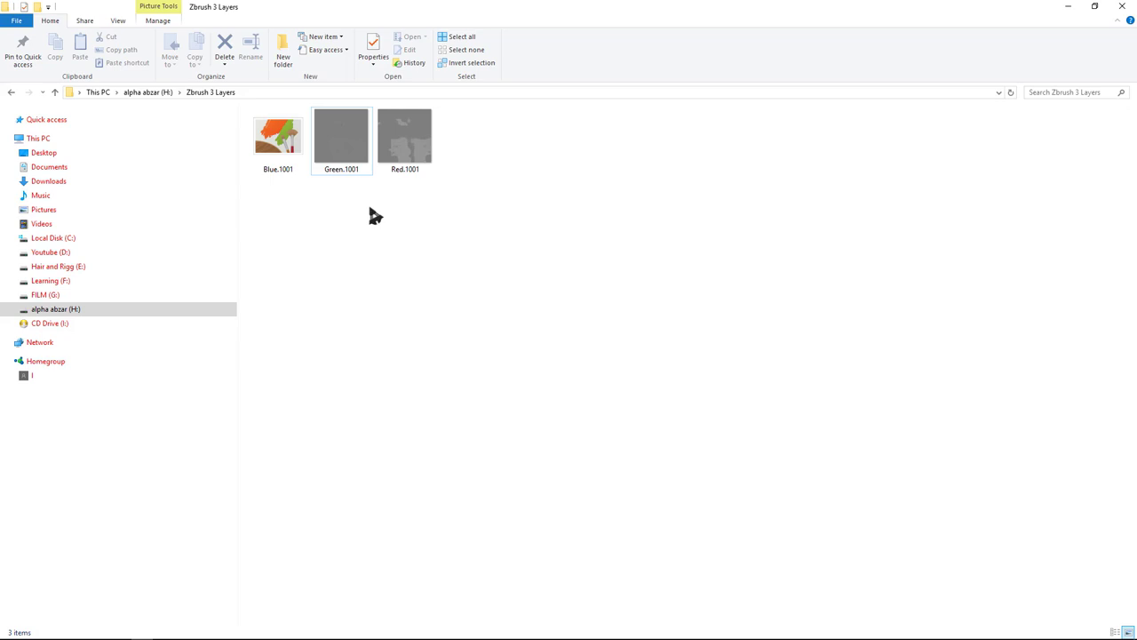
Step: Open Blue.1001 from the Zbrush 3 Layers folder in Windows Photo Viewer
{"action": "left_click", "coordinate": [286, 169]}
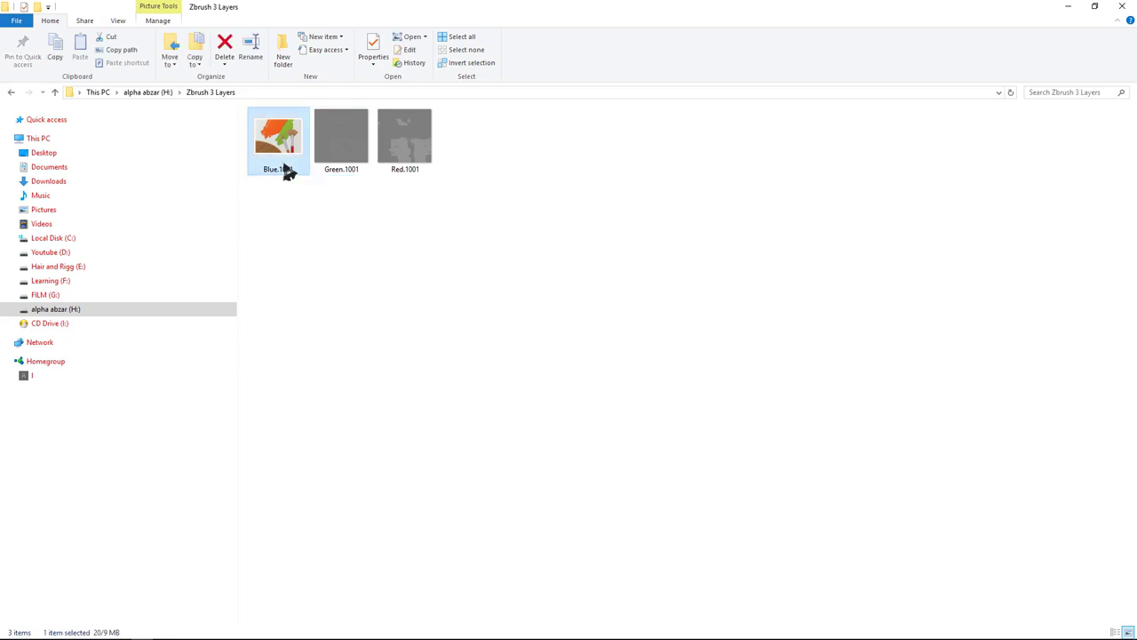
{"action": "left_click", "coordinate": [10, 92]}
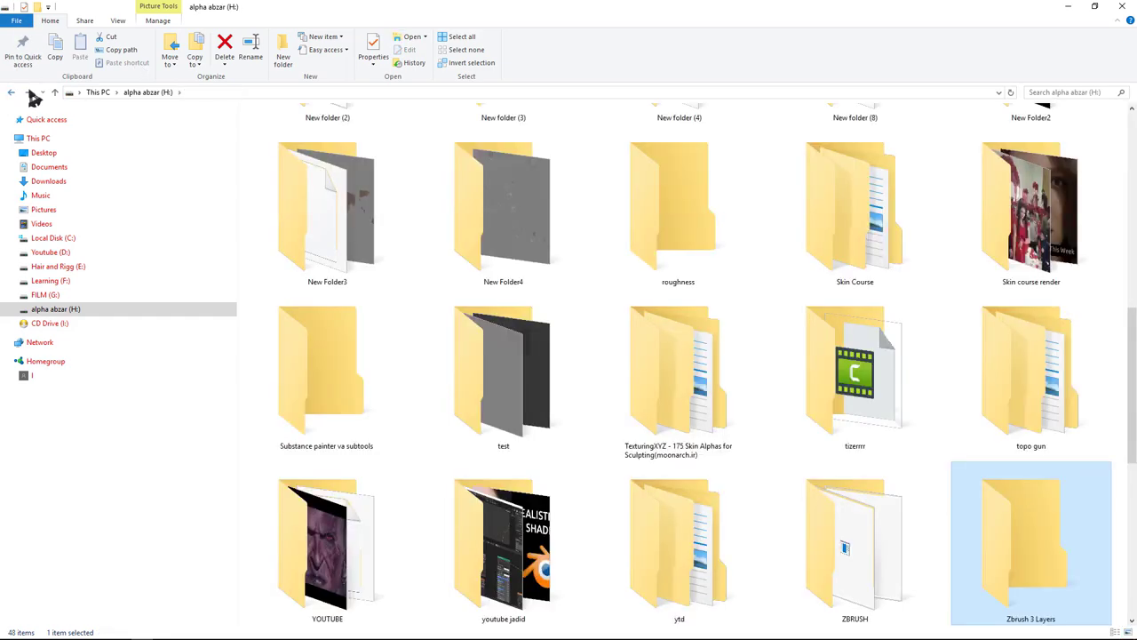
{"action": "left_click", "coordinate": [29, 92]}
{"action": "double_click", "coordinate": [269, 135]}
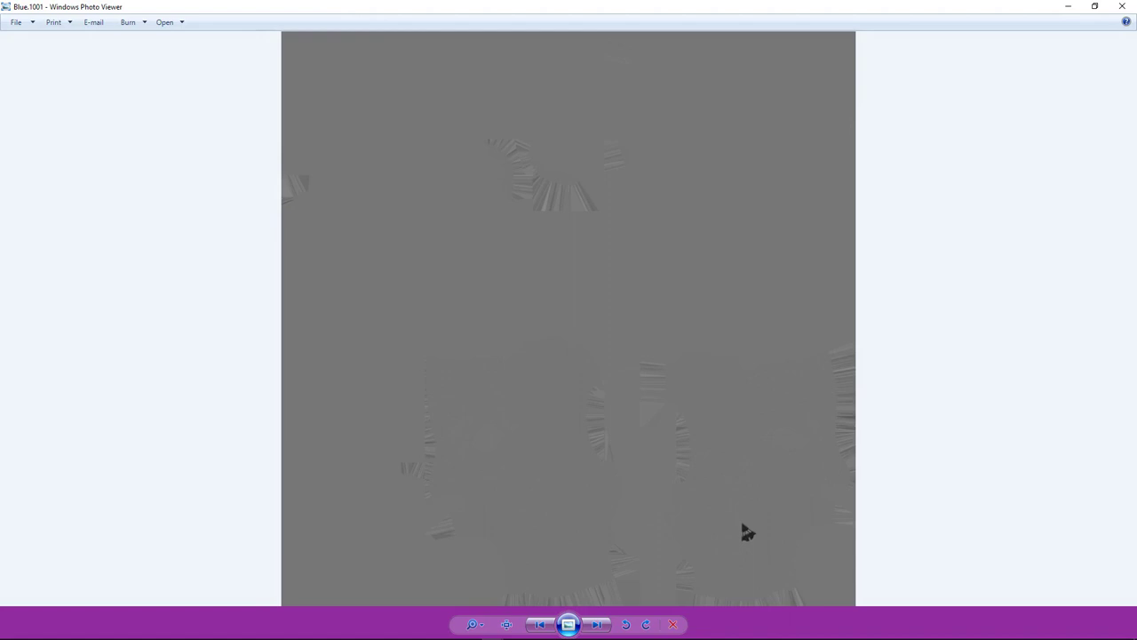
Step: Switch back to the ZBrush window with Alt+Tab
{"action": "key", "text": "alt+Tab"}
{"action": "key", "text": "Tab"}
{"action": "key", "text": "Tab"}
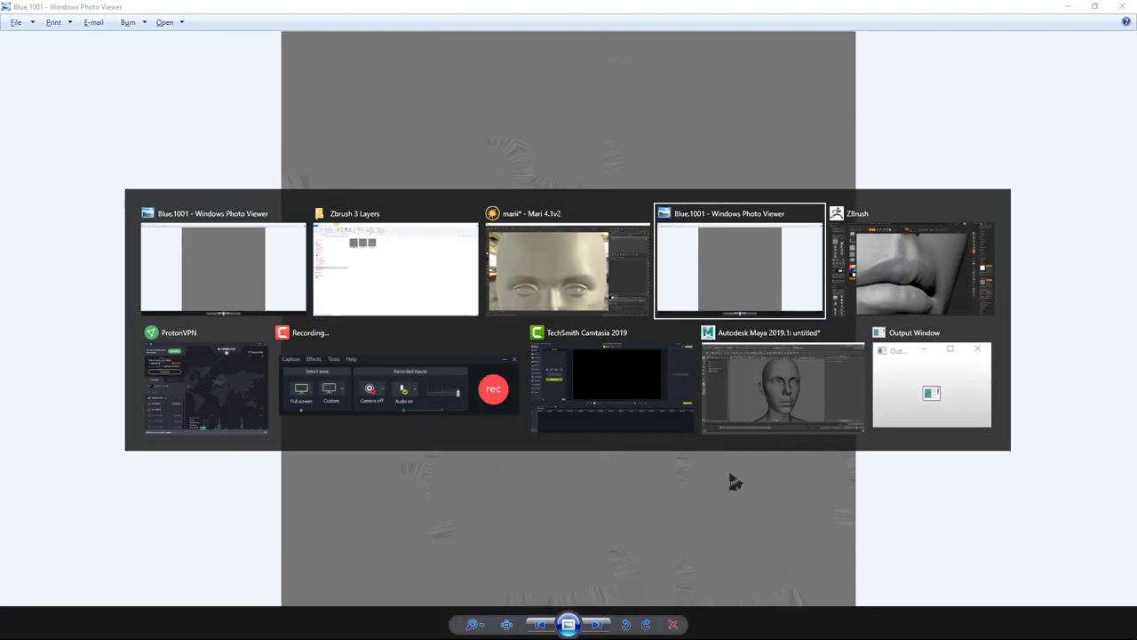
{"action": "key", "text": "Tab"}
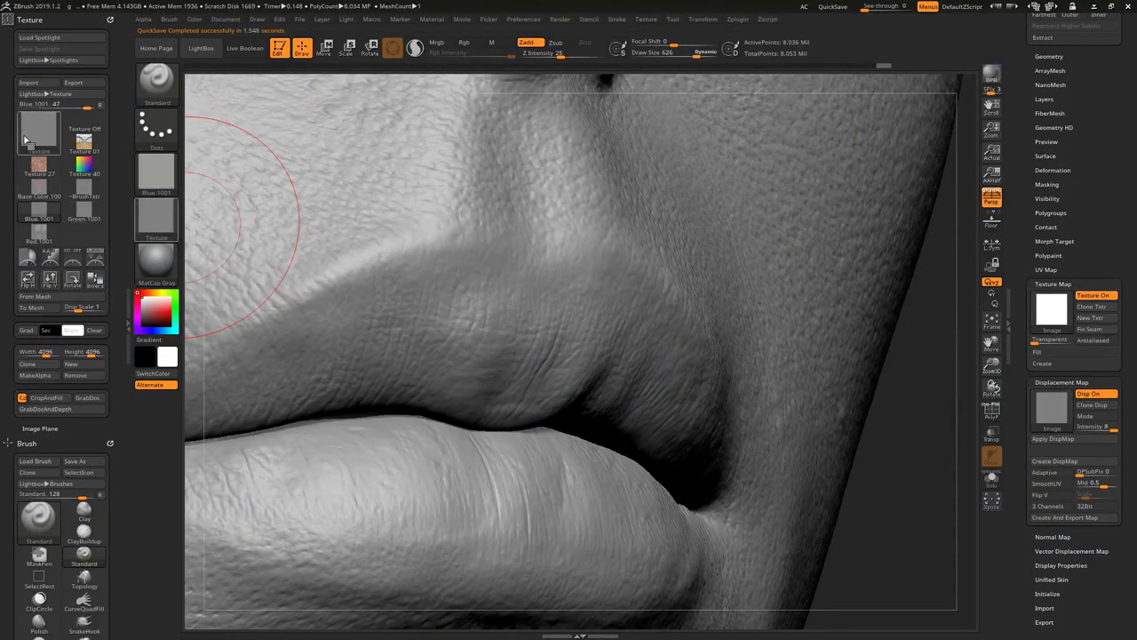
Step: Import Blue.1001 as a texture and make an alpha from it
{"action": "left_click", "coordinate": [29, 82]}
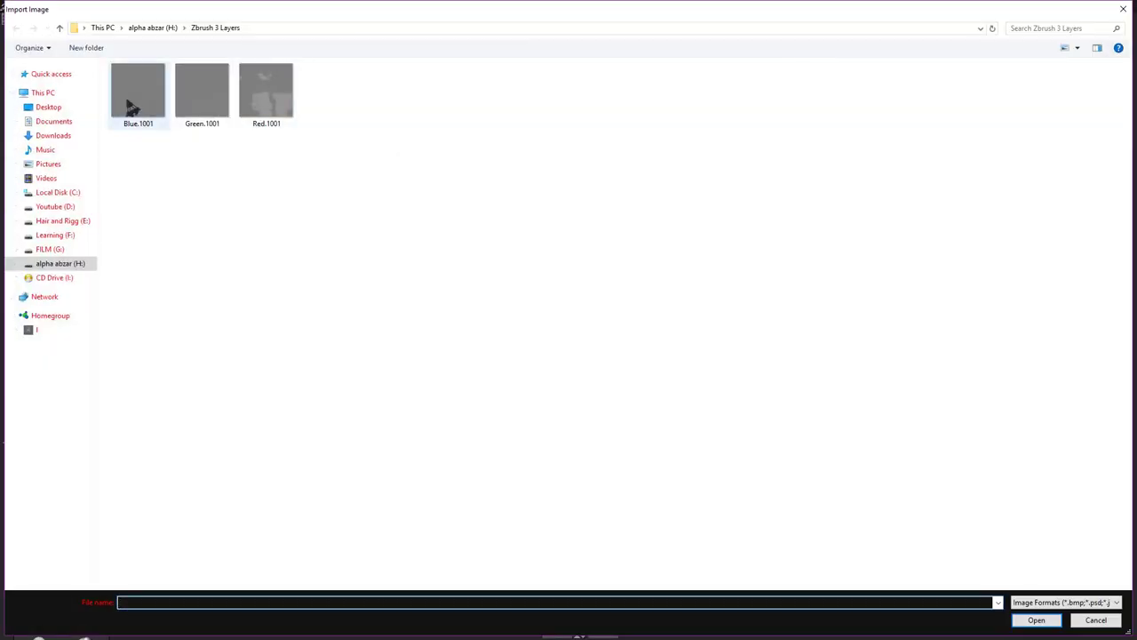
{"action": "double_click", "coordinate": [133, 105]}
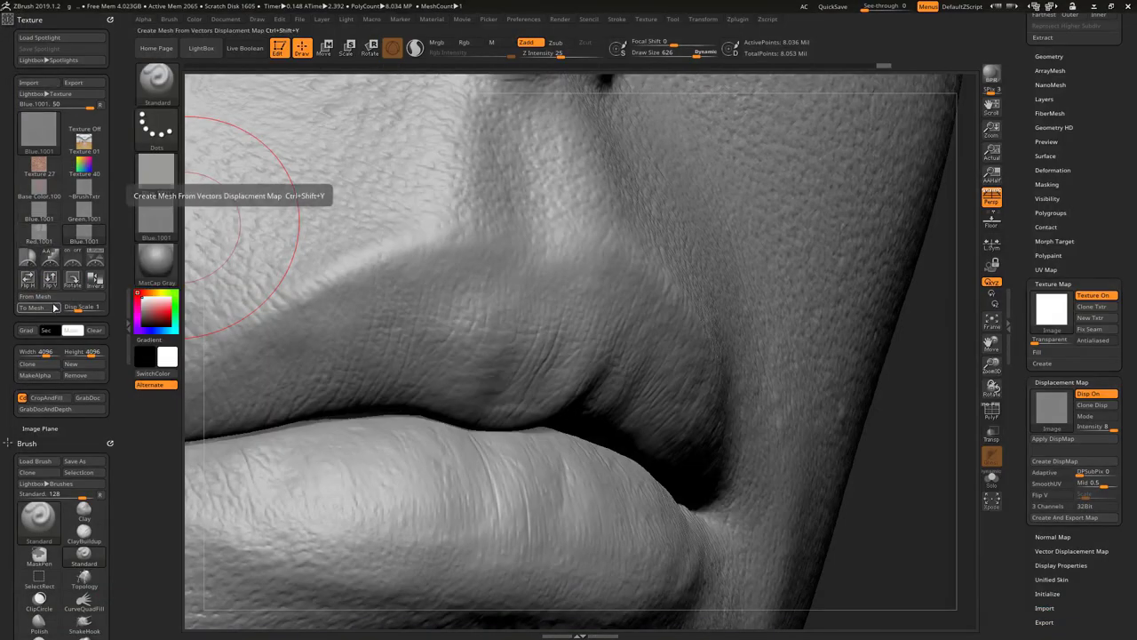
{"action": "left_click", "coordinate": [160, 229]}
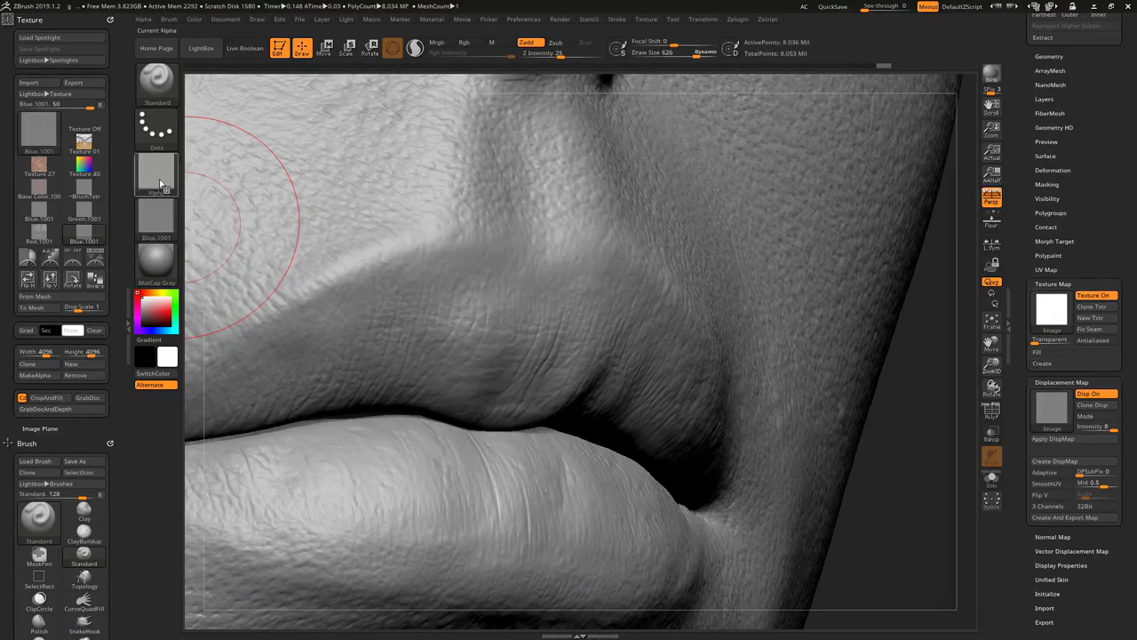
Step: Use the Blue.1002 alpha as the displacement map at intensity 0.01, framing the nose
{"action": "left_click", "coordinate": [1048, 406]}
{"action": "left_click", "coordinate": [1045, 404]}
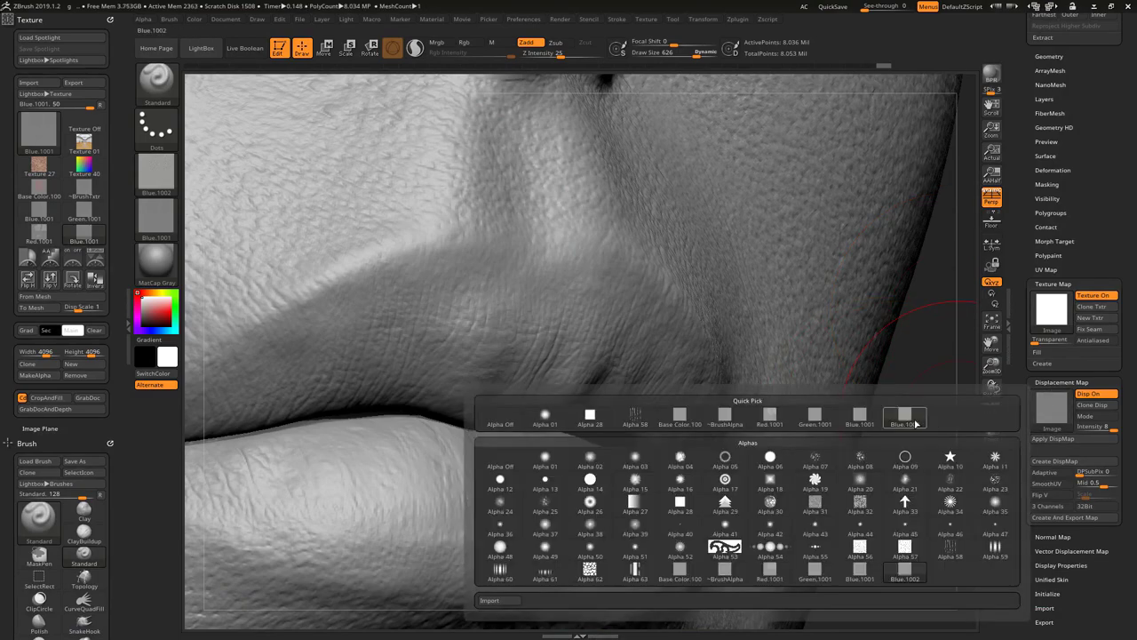
{"action": "left_click", "coordinate": [904, 414]}
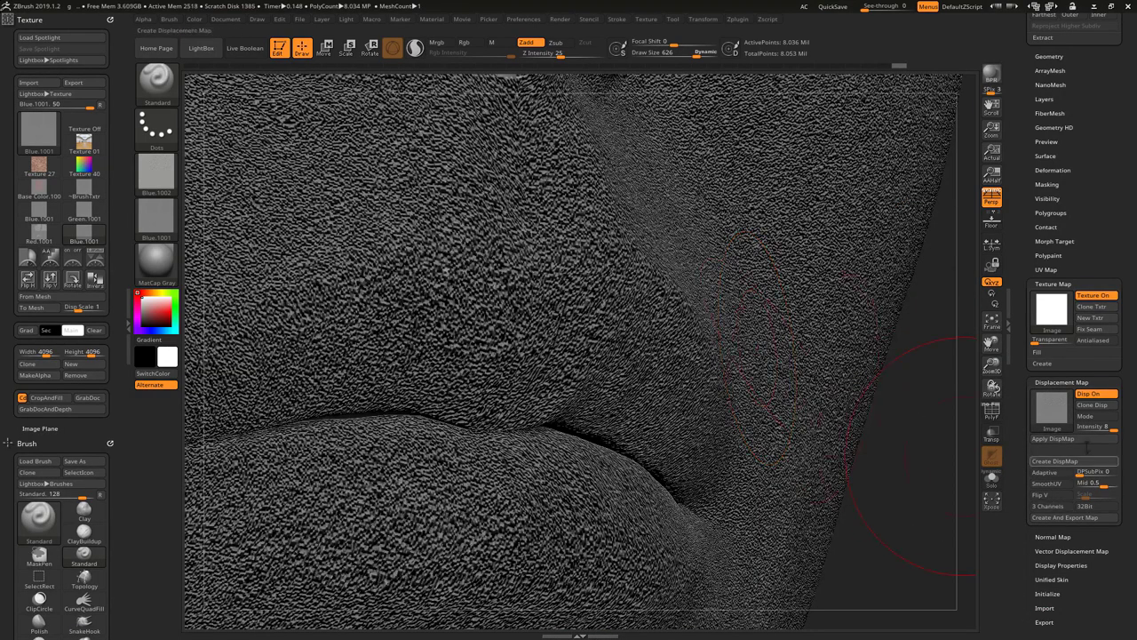
{"action": "type", "text": "0."}
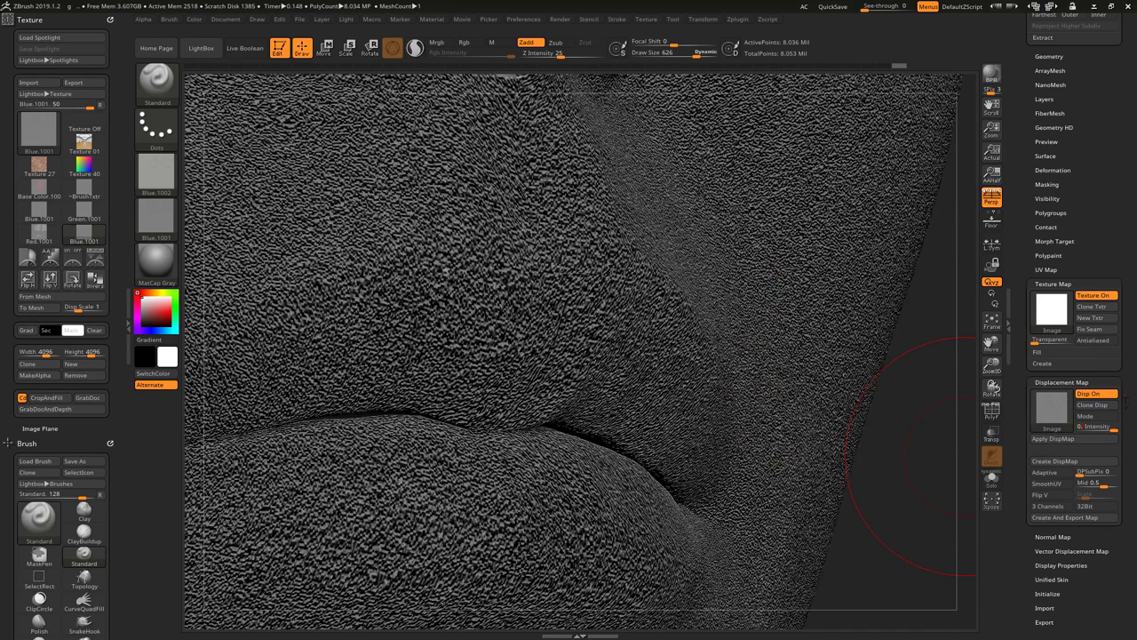
{"action": "type", "text": "01"}
{"action": "key", "text": "Return"}
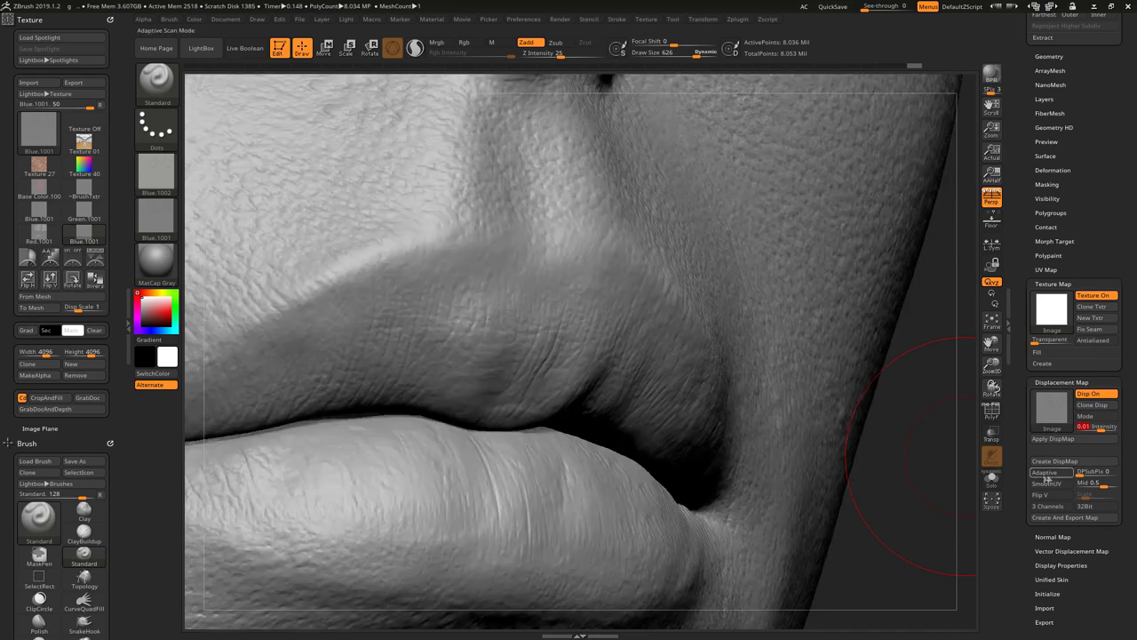
{"action": "mouse_move", "coordinate": [949, 500]}
{"action": "left_mouse_down"}
{"action": "mouse_move", "coordinate": [921, 426]}
{"action": "mouse_move", "coordinate": [951, 432]}
{"action": "left_mouse_up"}
{"action": "mouse_move", "coordinate": [953, 597]}
{"action": "left_mouse_down"}
{"action": "mouse_move", "coordinate": [927, 503]}
{"action": "mouse_move", "coordinate": [910, 524]}
{"action": "left_mouse_up"}
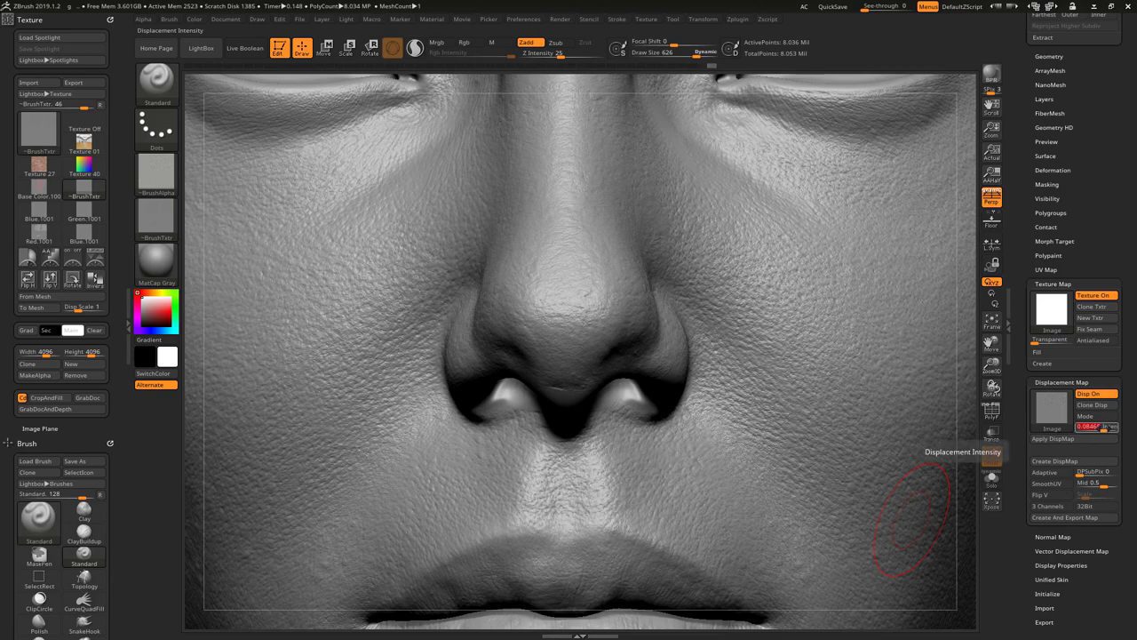
Step: Try displacement intensities 2.3, 0.8, 0.4, 0.2 and 0.1 on the face
{"action": "left_click_drag", "start_coordinate": [1101, 427], "coordinate": [1109, 428]}
{"action": "key", "text": "Return"}
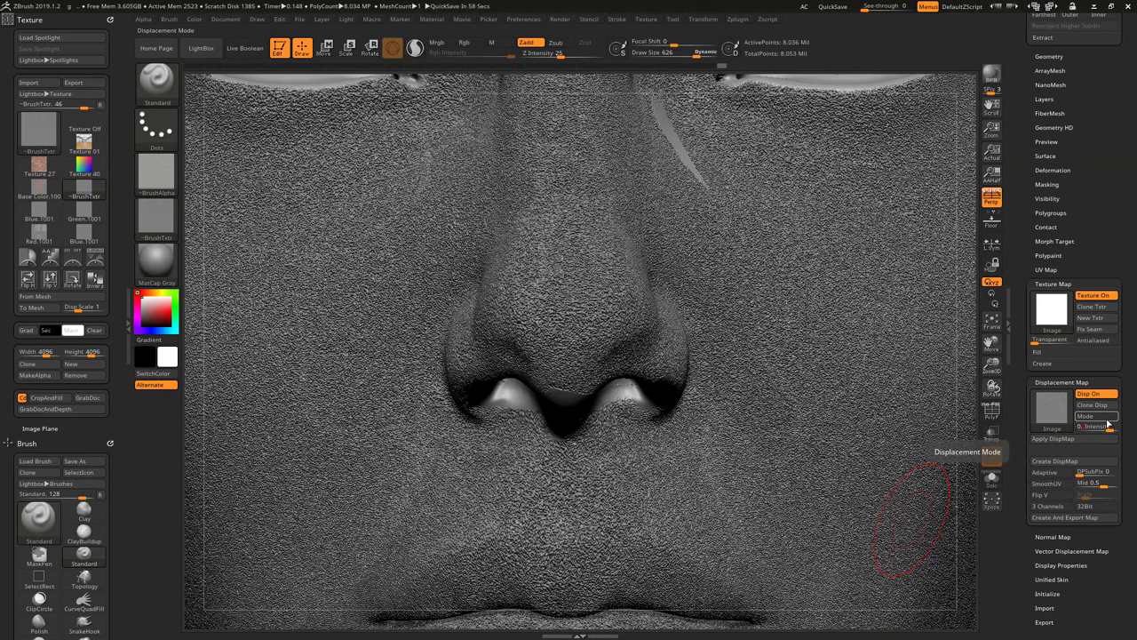
{"action": "type", "text": "8"}
{"action": "key", "text": "Return"}
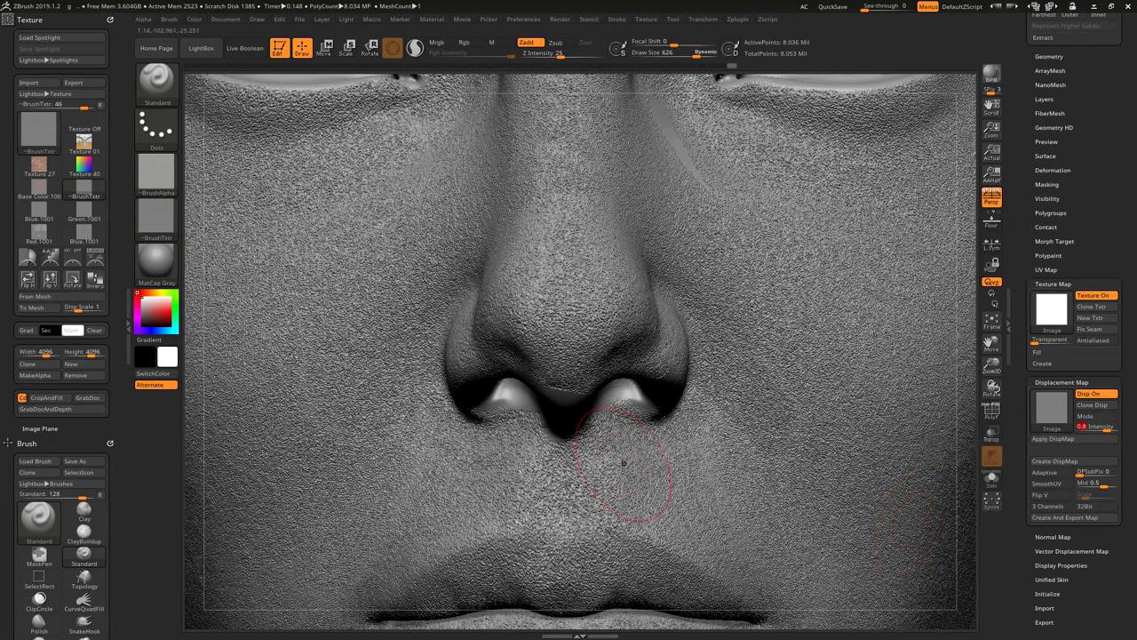
{"action": "type", "text": "0.4"}
{"action": "key", "text": "Return"}
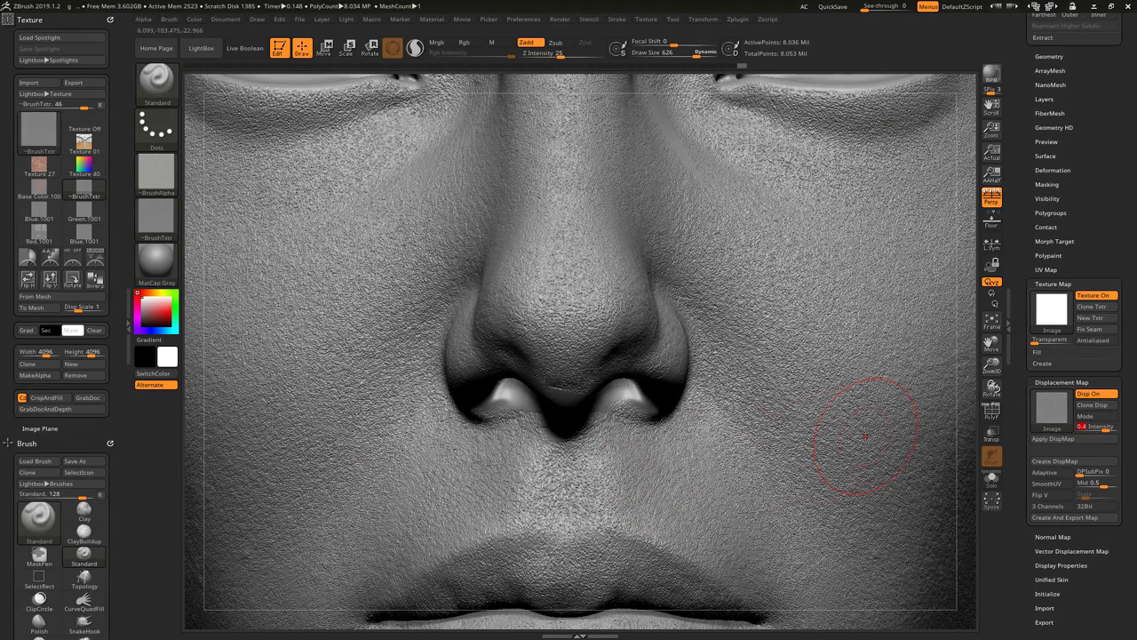
{"action": "type", "text": "0.2"}
{"action": "key", "text": "Return"}
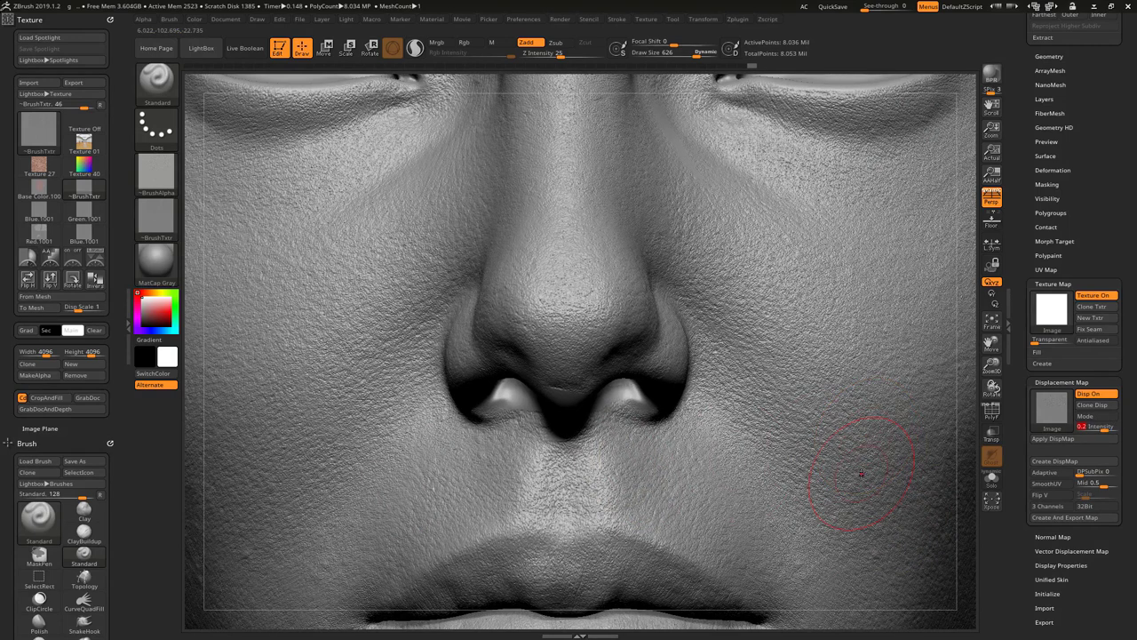
{"action": "type", "text": ".1"}
{"action": "key", "text": "Return"}
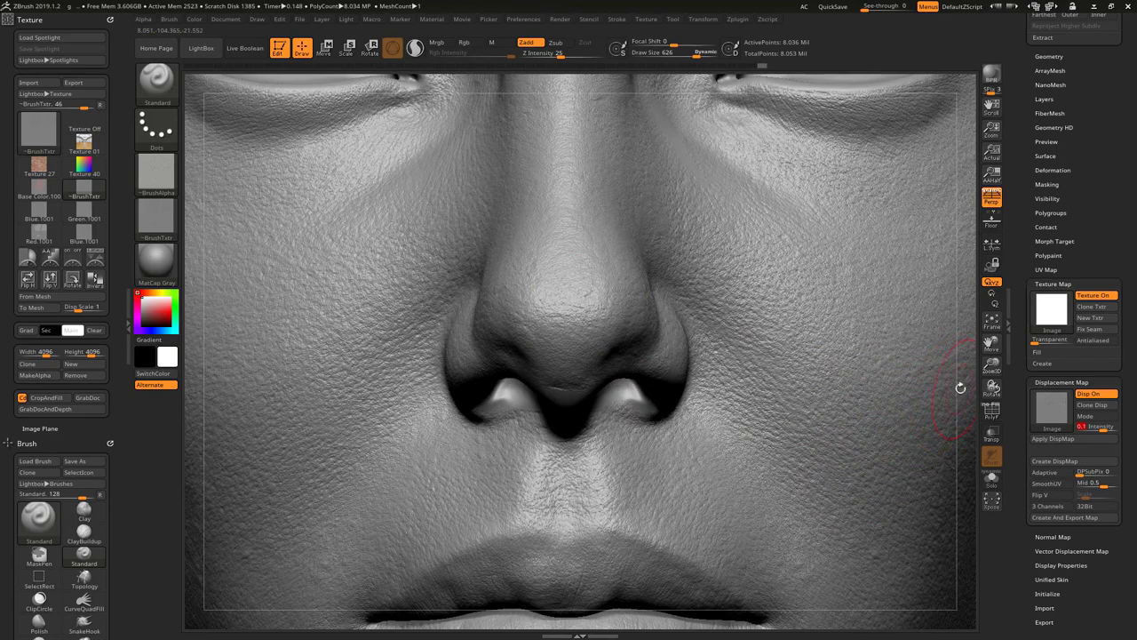
Step: Settle the displacement intensity at 0.06, checking the face from three-quarter and front
{"action": "right_click_drag", "start_coordinate": [960, 387], "coordinate": [936, 434]}
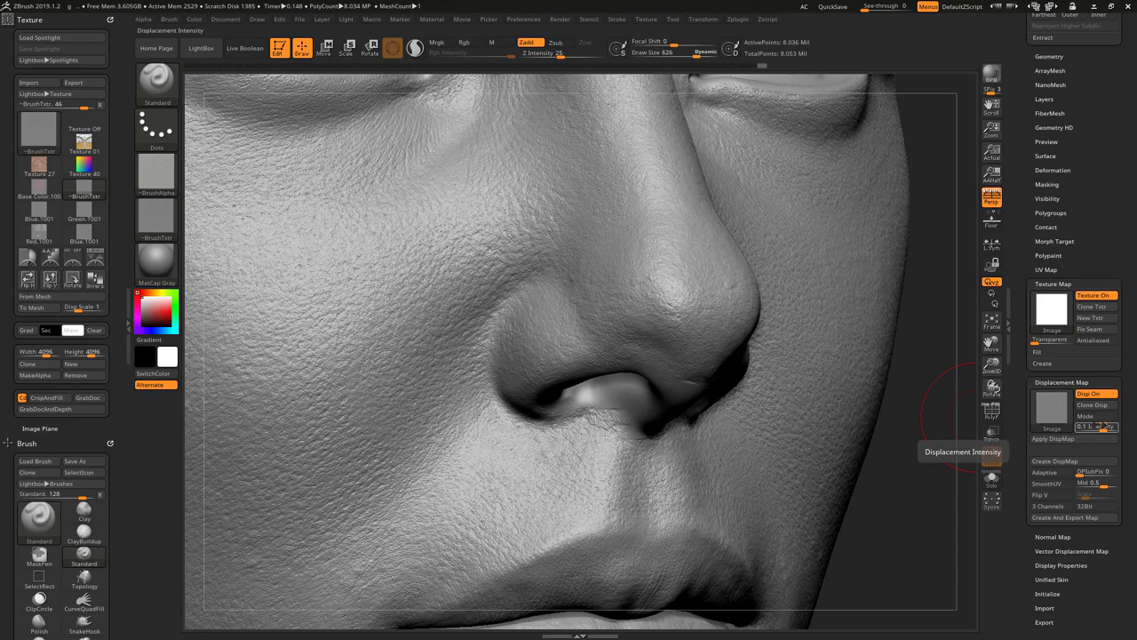
{"action": "left_click", "coordinate": [1100, 426]}
{"action": "type", "text": "06"}
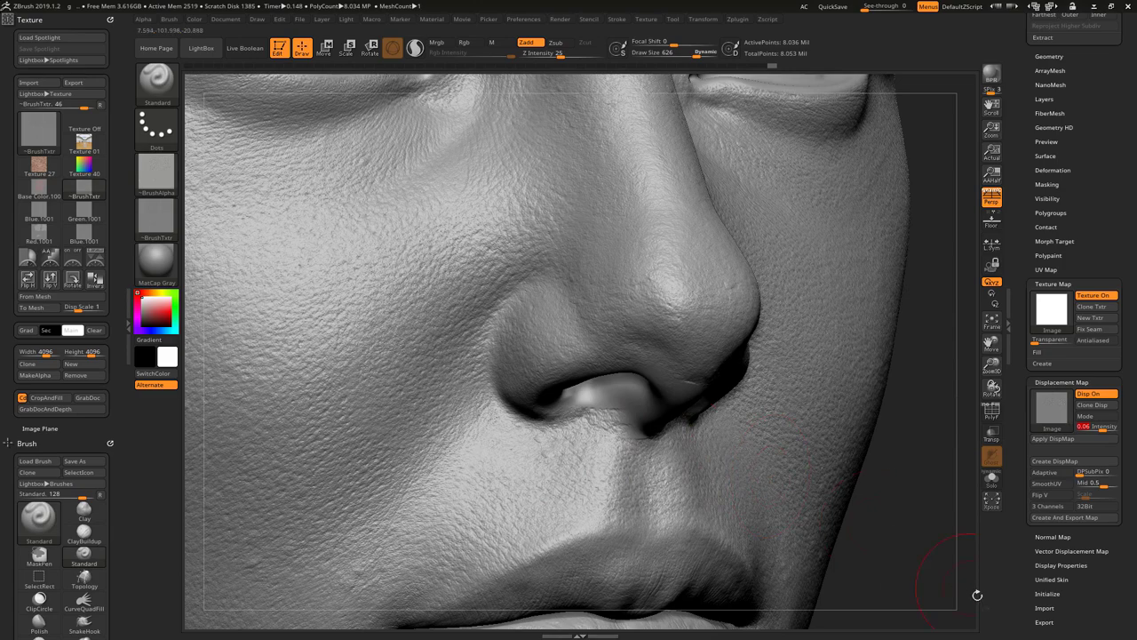
{"action": "mouse_move", "coordinate": [923, 573]}
{"action": "left_mouse_down"}
{"action": "mouse_move", "coordinate": [929, 581]}
{"action": "mouse_move", "coordinate": [962, 539]}
{"action": "mouse_move", "coordinate": [978, 499]}
{"action": "left_mouse_up"}
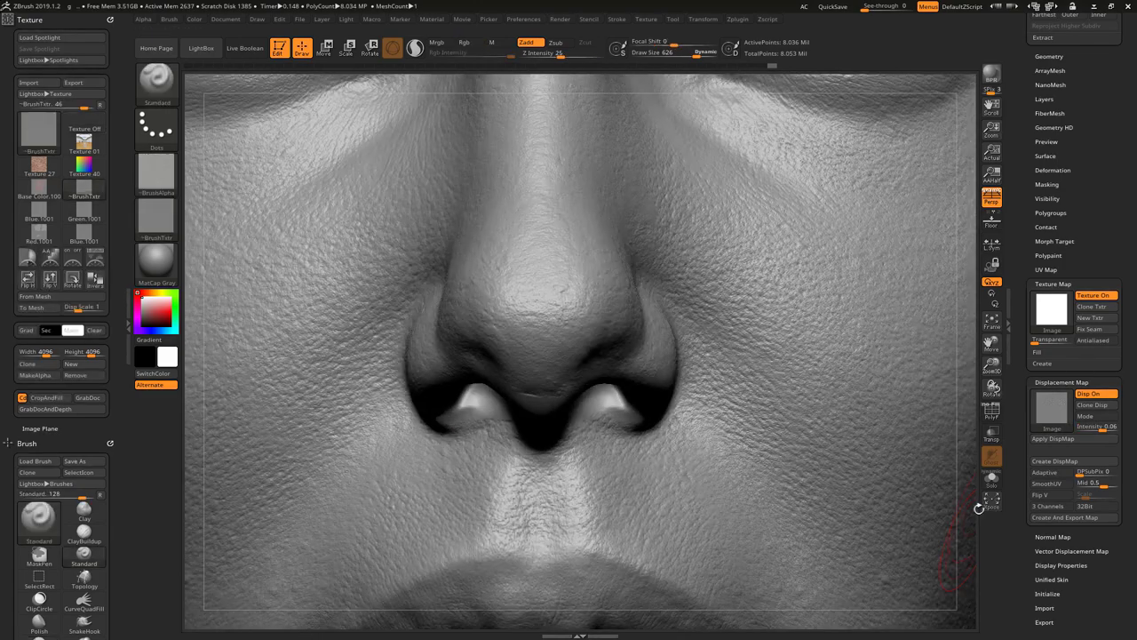
Step: Orbit around the face and zoom in close on the nose and the adjacent cheek
{"action": "left_click_drag", "start_coordinate": [962, 451], "coordinate": [929, 376], "text": "alt"}
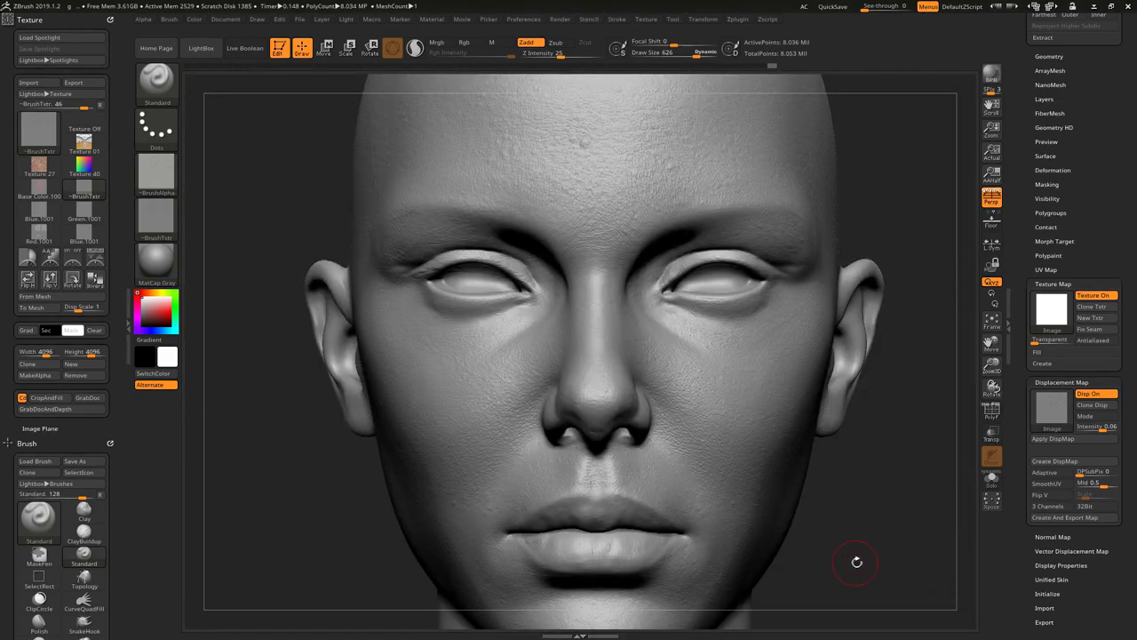
{"action": "mouse_move", "coordinate": [856, 561]}
{"action": "left_mouse_down", "text": "alt"}
{"action": "mouse_move", "coordinate": [939, 547]}
{"action": "mouse_move", "coordinate": [913, 546]}
{"action": "mouse_move", "coordinate": [904, 507]}
{"action": "left_mouse_up", "text": "alt"}
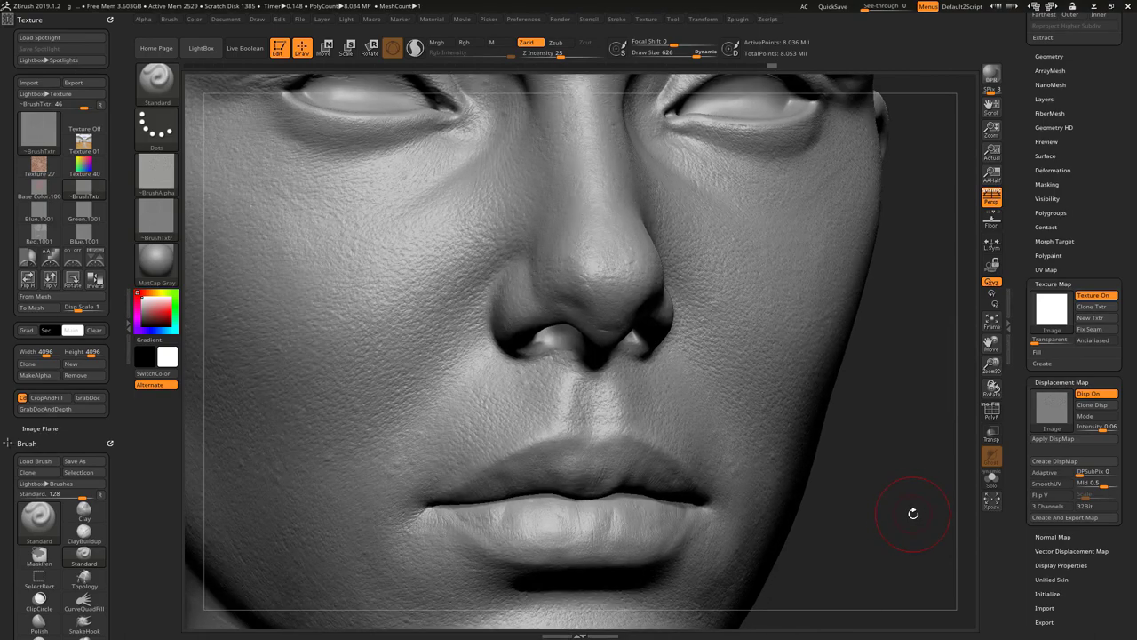
{"action": "left_click_drag", "start_coordinate": [865, 549], "coordinate": [871, 568]}
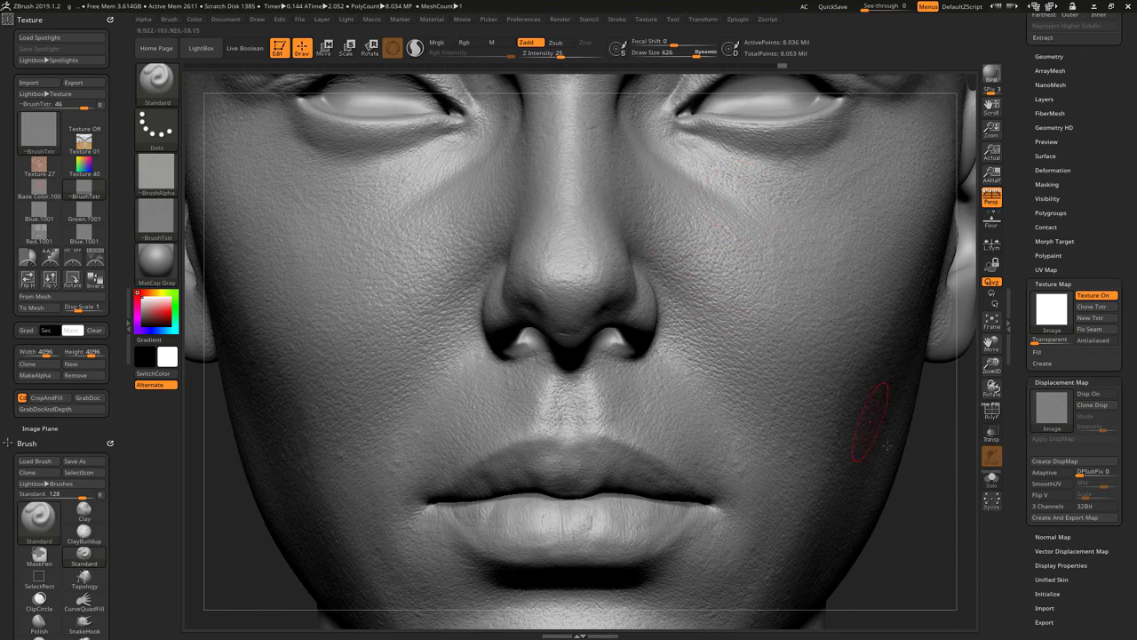
{"action": "left_click_drag", "start_coordinate": [923, 494], "coordinate": [909, 486]}
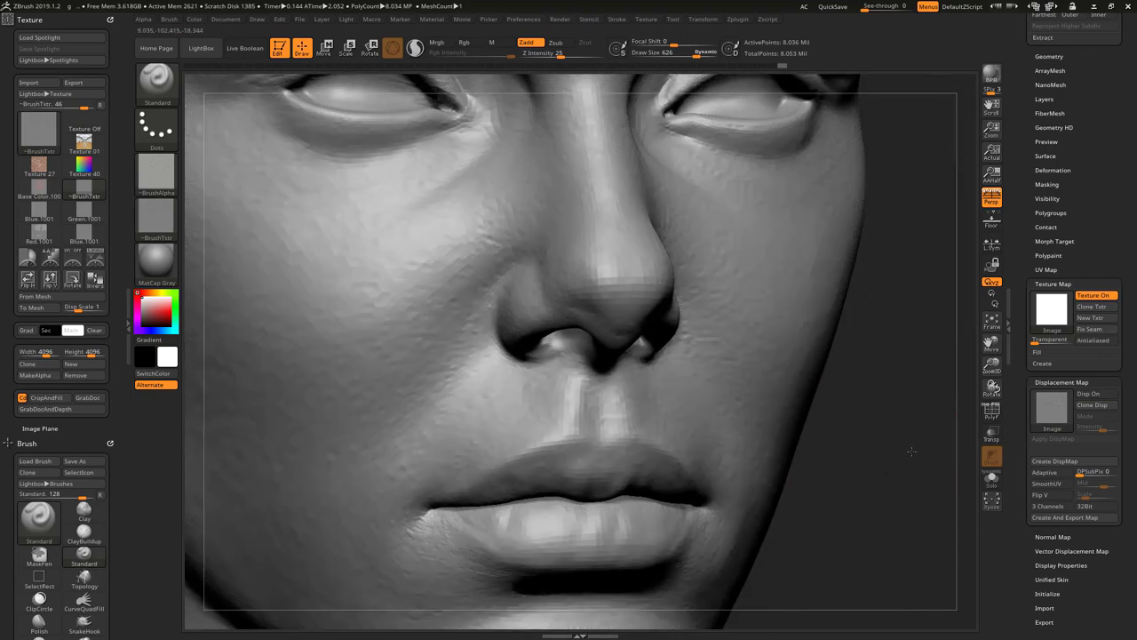
{"action": "left_click_drag", "start_coordinate": [906, 438], "coordinate": [912, 454]}
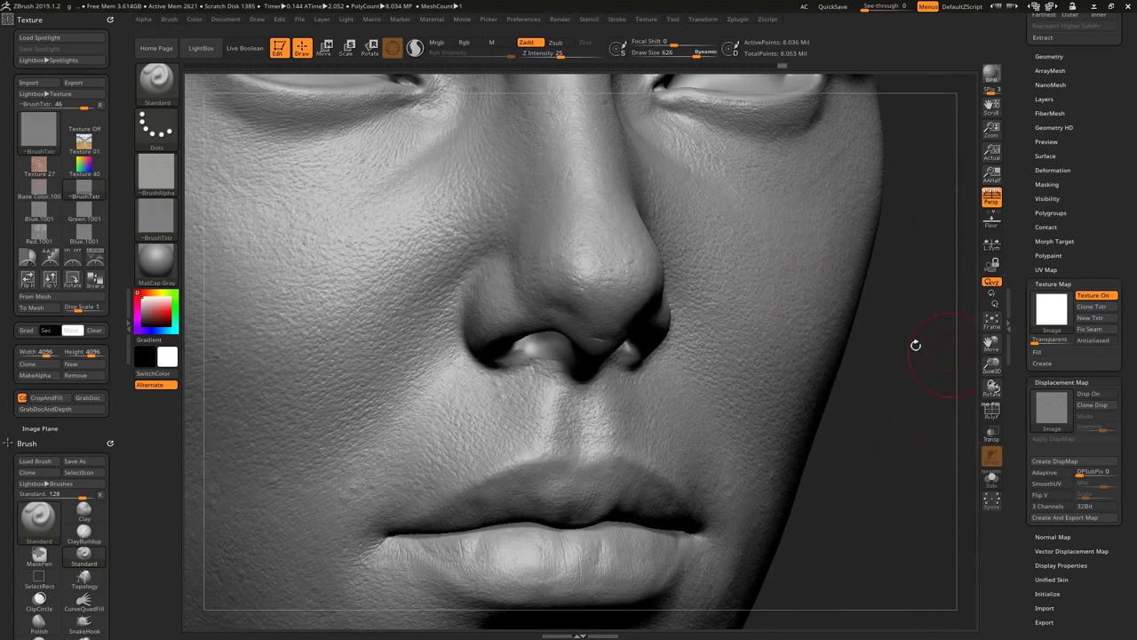
{"action": "left_click_drag", "start_coordinate": [901, 404], "coordinate": [908, 425]}
{"action": "mouse_move", "coordinate": [919, 490]}
{"action": "left_mouse_down"}
{"action": "mouse_move", "coordinate": [918, 515]}
{"action": "mouse_move", "coordinate": [698, 450]}
{"action": "left_mouse_up"}
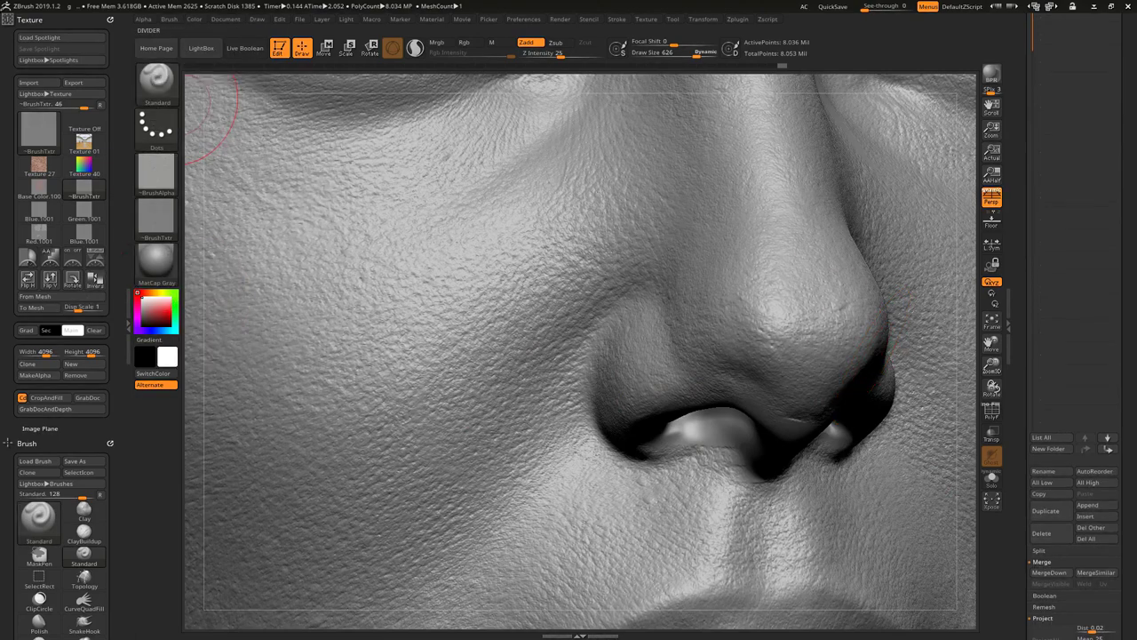
Step: Switch the brush stroke type to DragRect
{"action": "left_click", "coordinate": [124, 293]}
{"action": "left_click", "coordinate": [32, 126]}
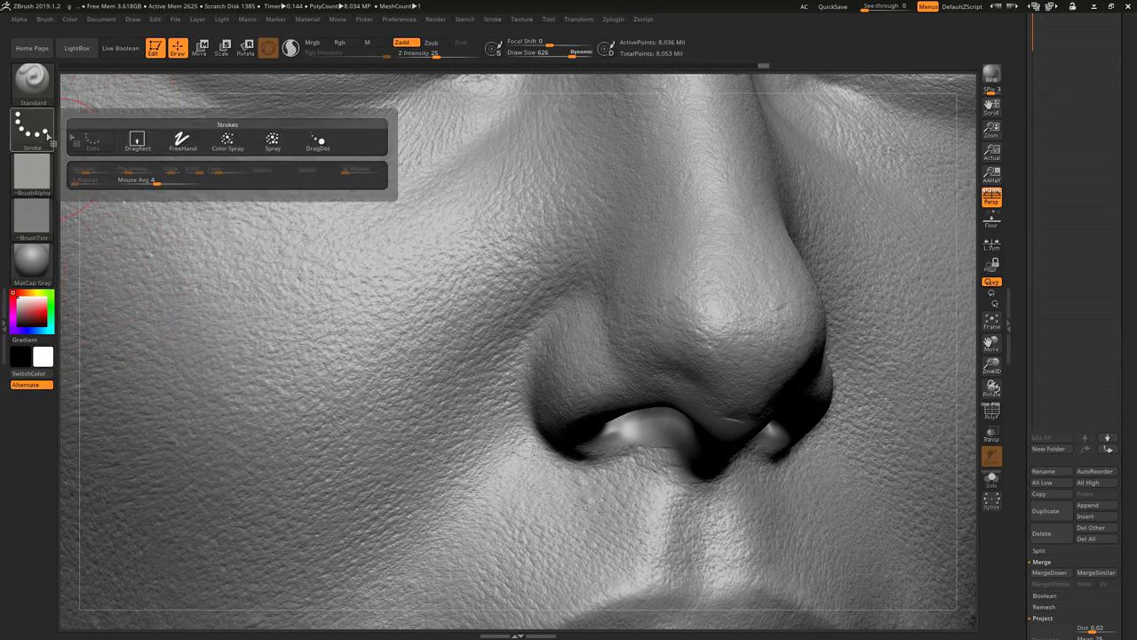
{"action": "left_click", "coordinate": [130, 139]}
Step: Import Skin Holes 1 from the Desktop Alpha folder as the brush alpha
{"action": "left_click", "coordinate": [32, 171]}
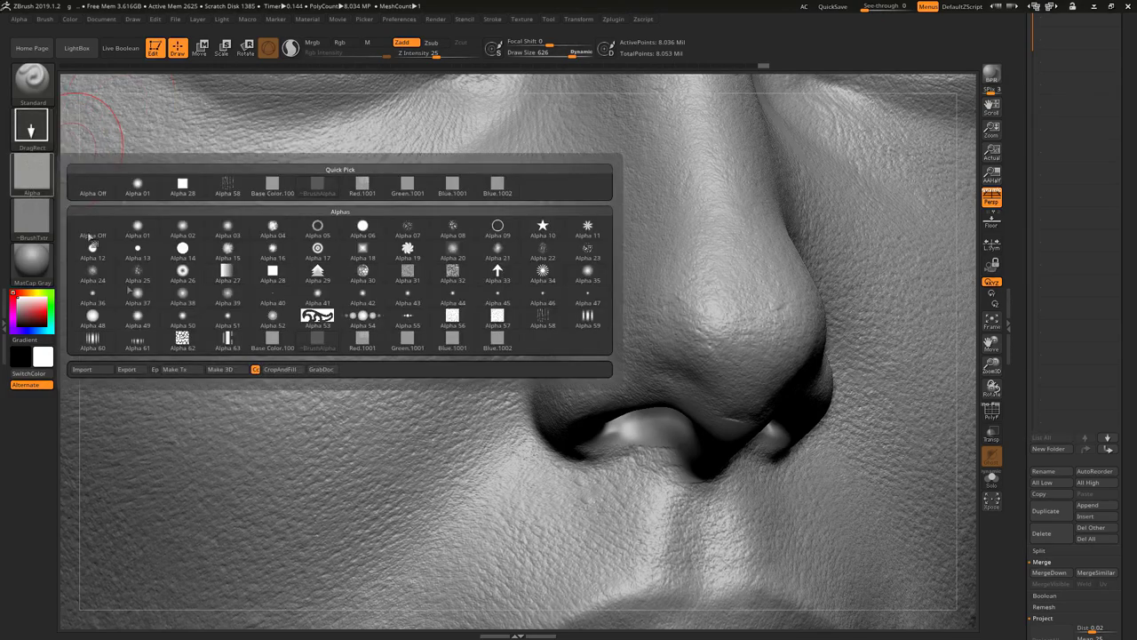
{"action": "left_click", "coordinate": [94, 370]}
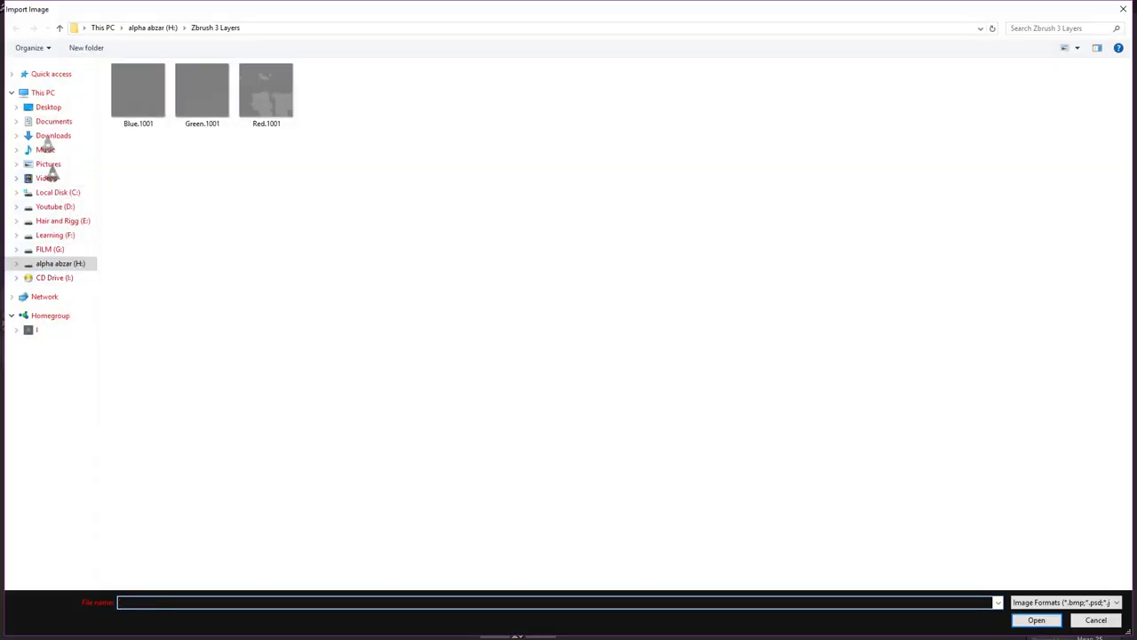
{"action": "left_click", "coordinate": [51, 107]}
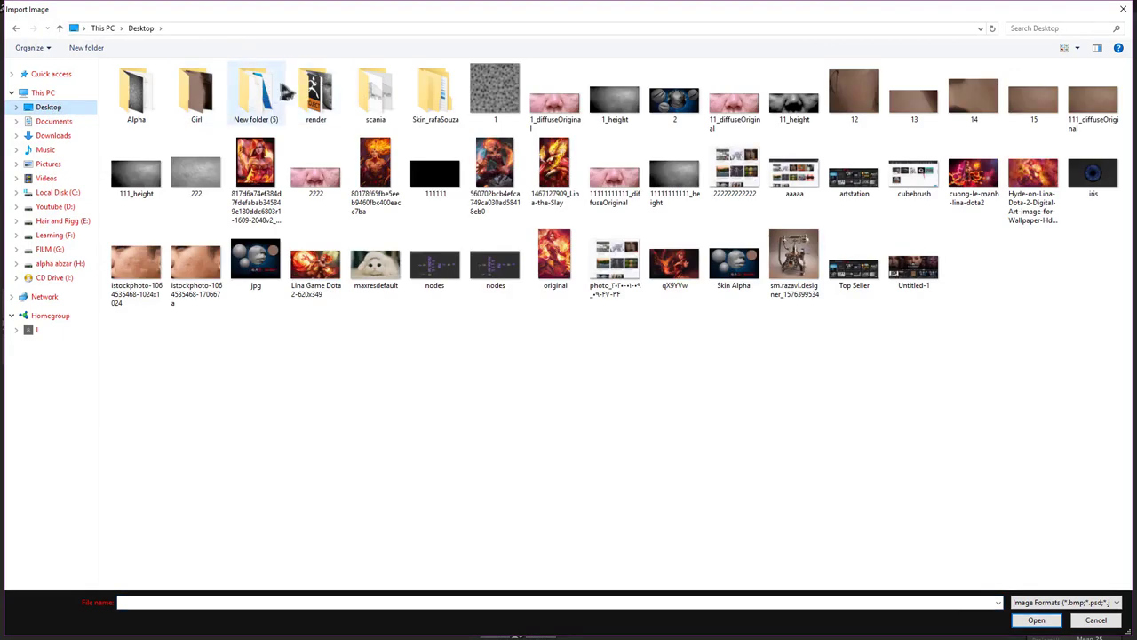
{"action": "double_click", "coordinate": [158, 103]}
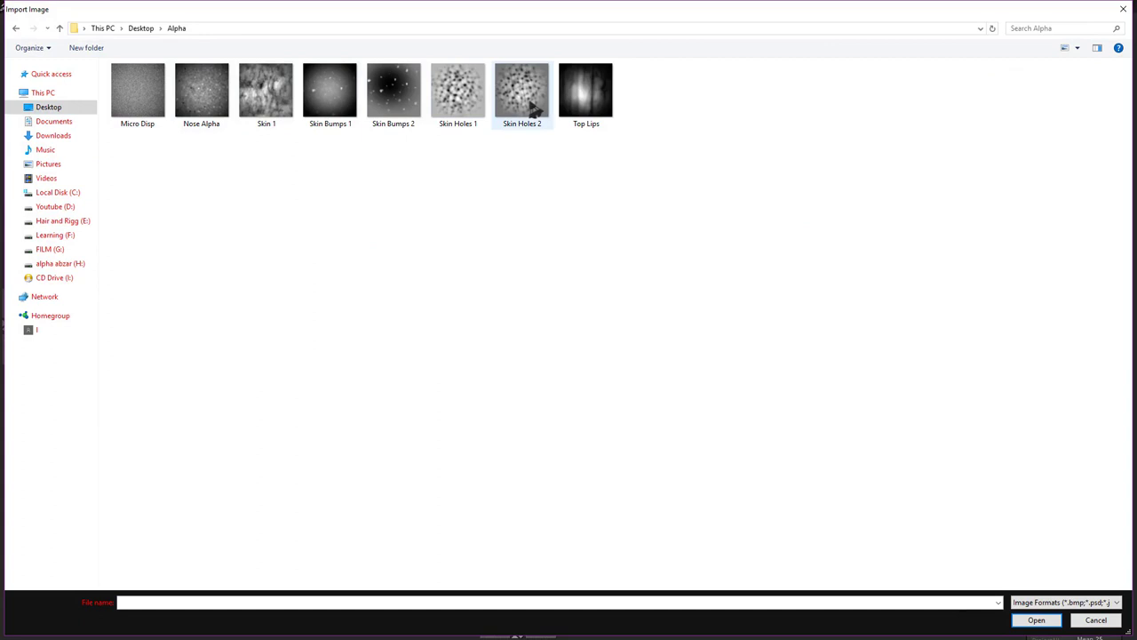
{"action": "left_click", "coordinate": [465, 100]}
{"action": "double_click", "coordinate": [462, 112]}
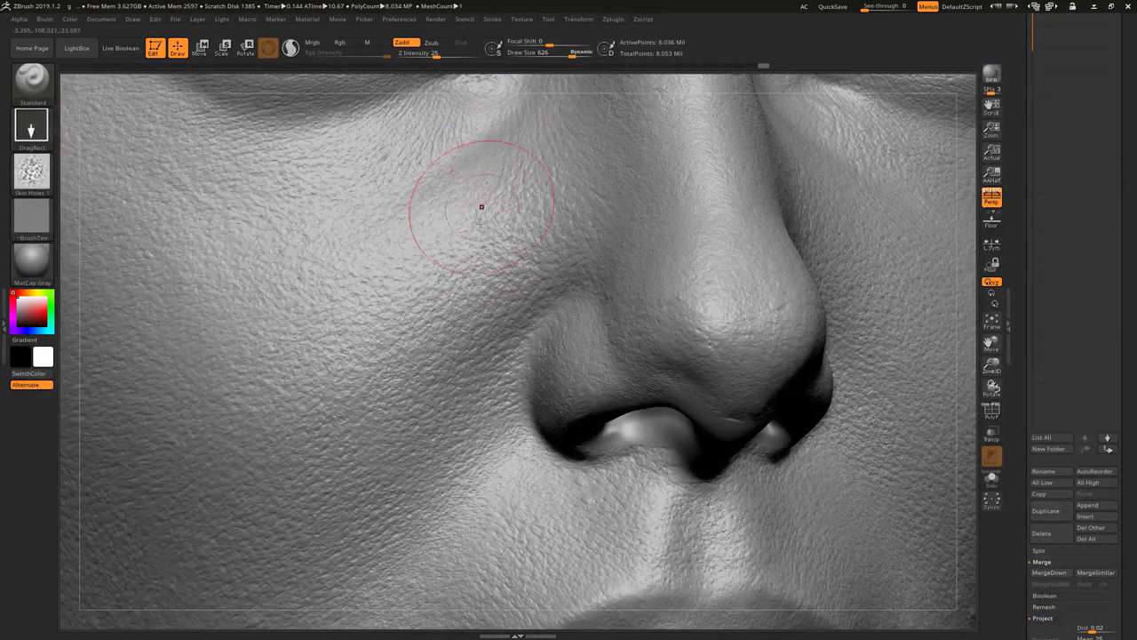
{"action": "mouse_move", "coordinate": [389, 314]}
{"action": "left_mouse_down"}
{"action": "mouse_move", "coordinate": [415, 297]}
{"action": "mouse_move", "coordinate": [343, 355]}
{"action": "left_mouse_up"}
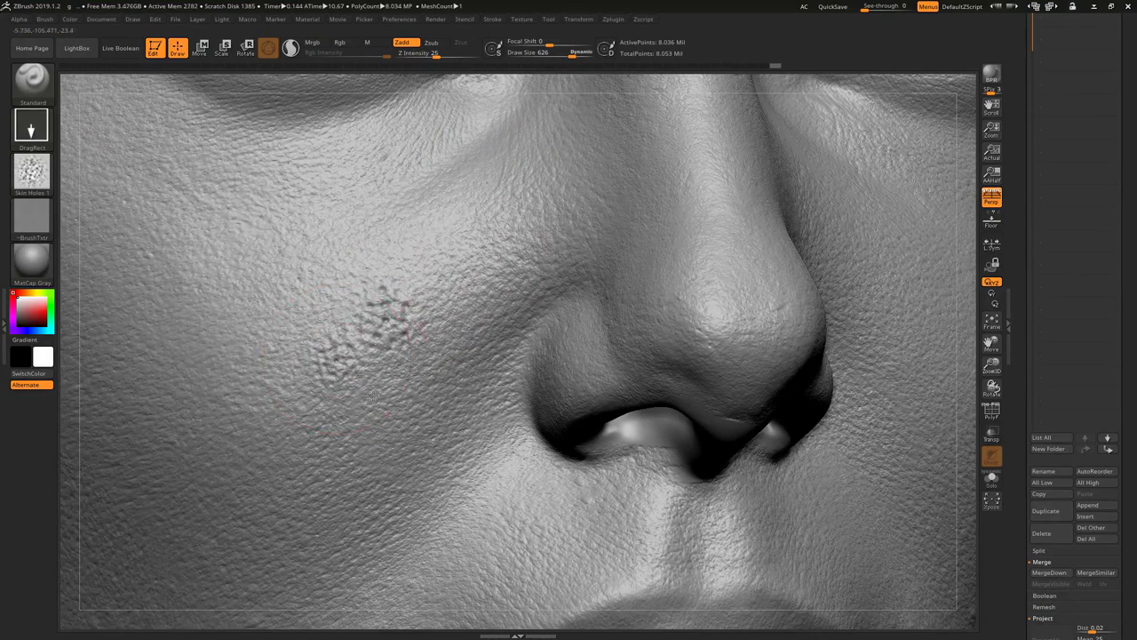
{"action": "key", "text": "ctrl"}
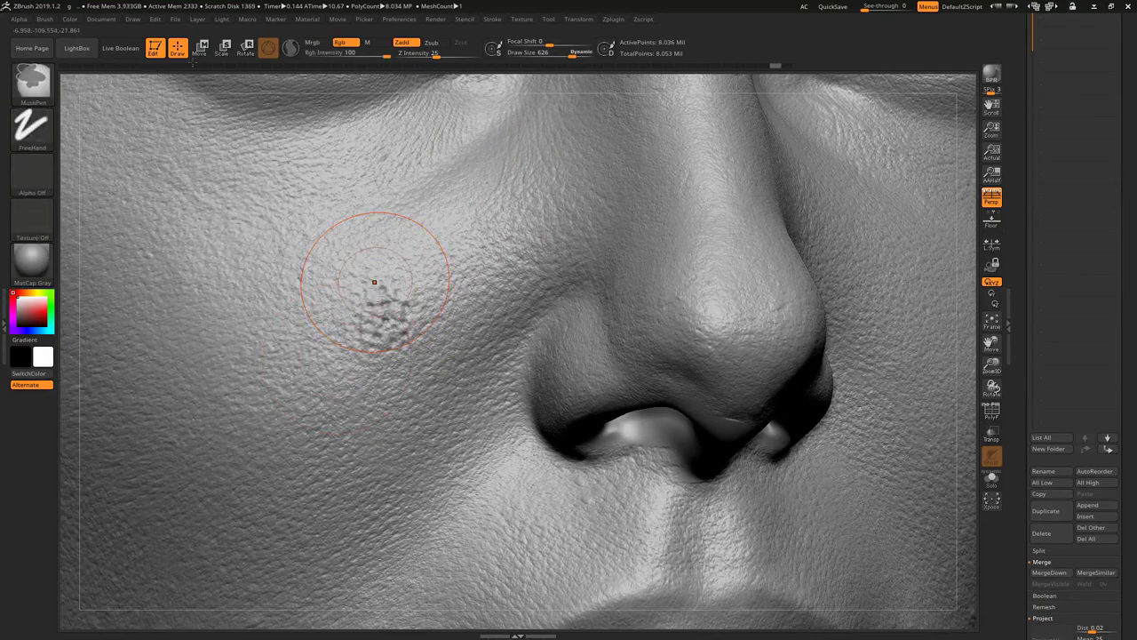
{"action": "key", "text": "ctrl+z"}
{"action": "key", "text": "ctrl+z"}
{"action": "mouse_move", "coordinate": [31, 172]}
{"action": "left_click", "coordinate": [28, 20]}
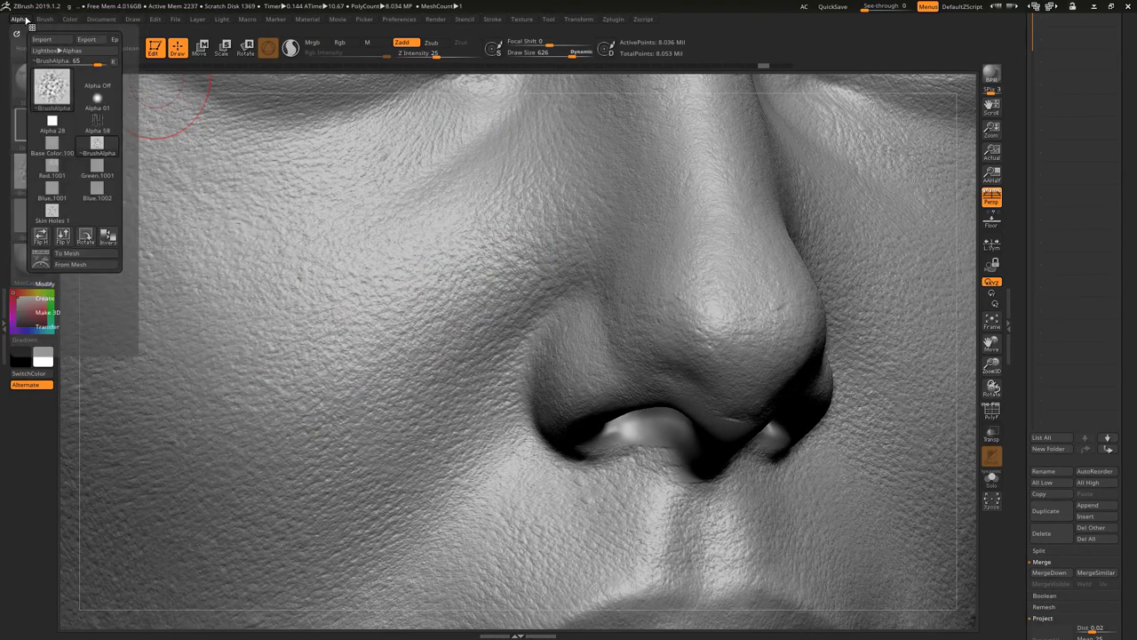
Step: Test a cheek stamp, undo it, and set the alpha Z Intensity to 16
{"action": "left_click", "coordinate": [47, 284]}
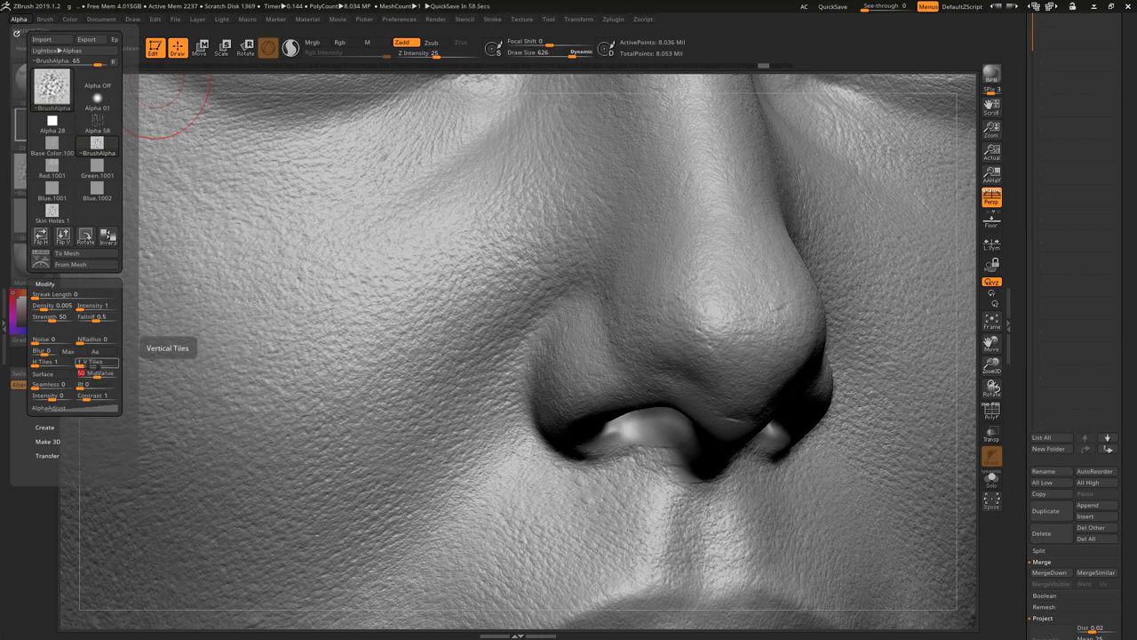
{"action": "left_click_drag", "start_coordinate": [432, 228], "coordinate": [442, 279]}
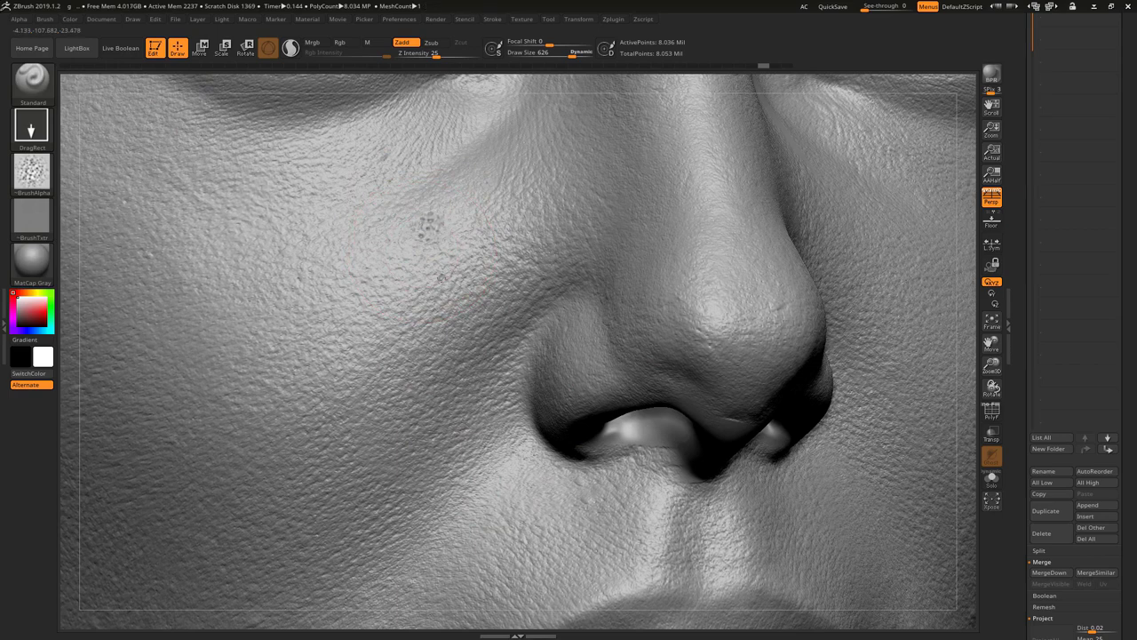
{"action": "key", "text": "ctrl"}
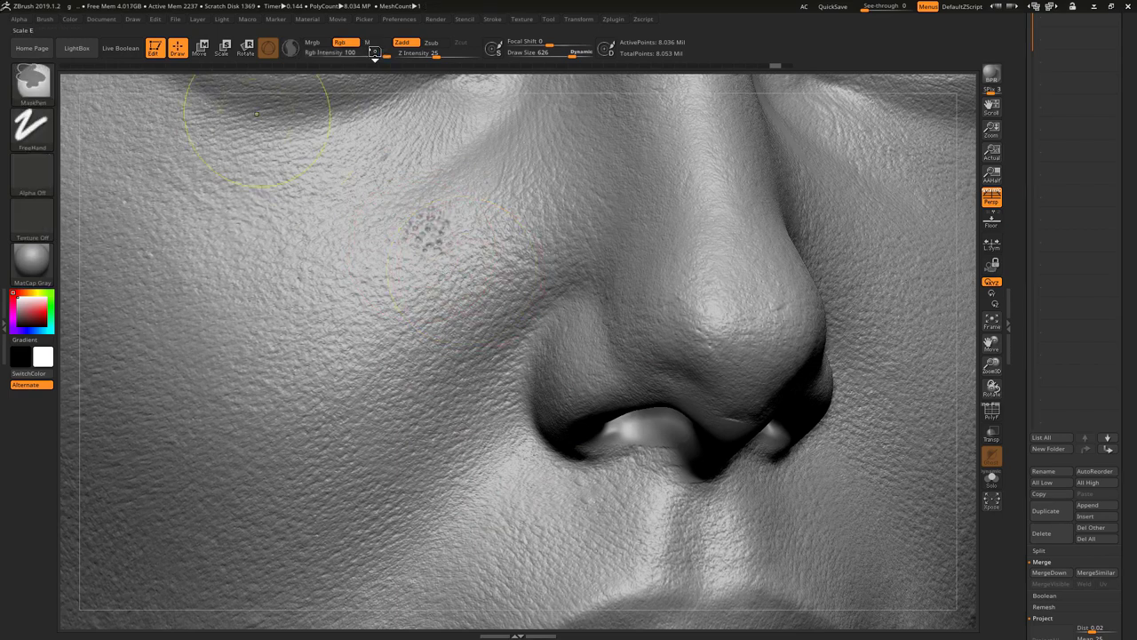
{"action": "mouse_move", "coordinate": [418, 53]}
{"action": "left_mouse_down"}
{"action": "mouse_move", "coordinate": [430, 53]}
{"action": "mouse_move", "coordinate": [410, 53]}
{"action": "left_mouse_up"}
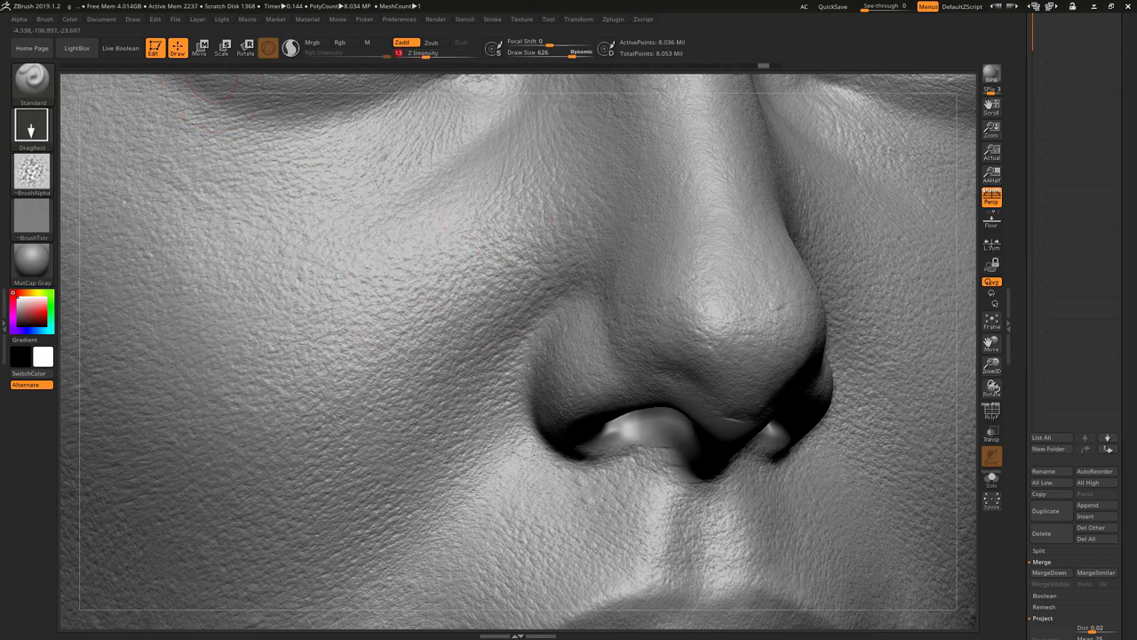
{"action": "key", "text": "ctrl"}
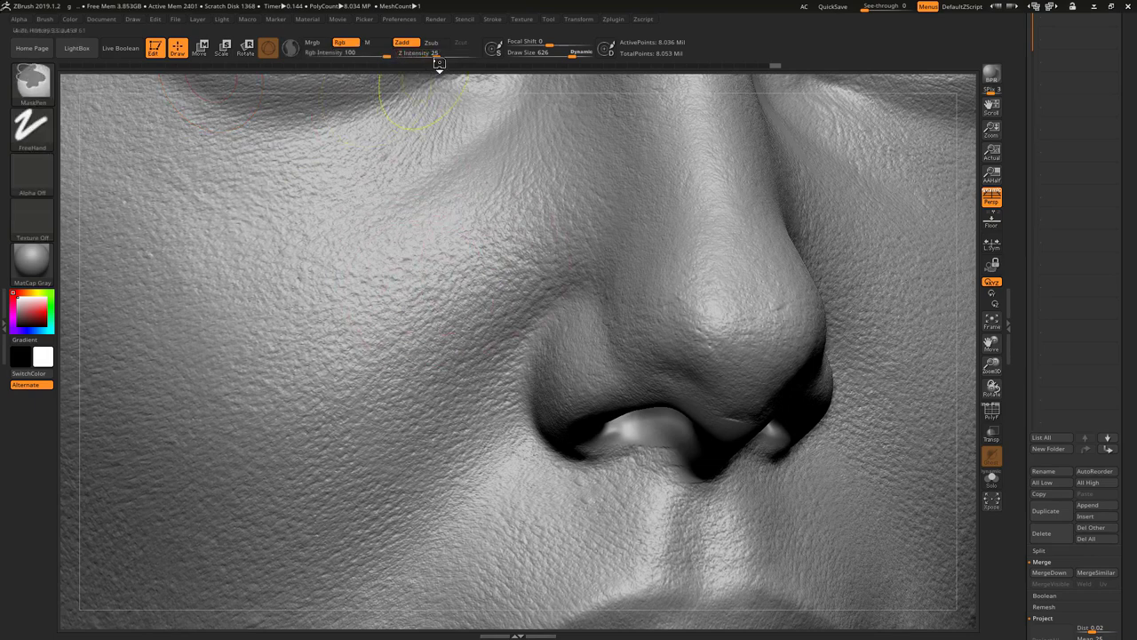
{"action": "left_click_drag", "start_coordinate": [435, 54], "coordinate": [440, 55]}
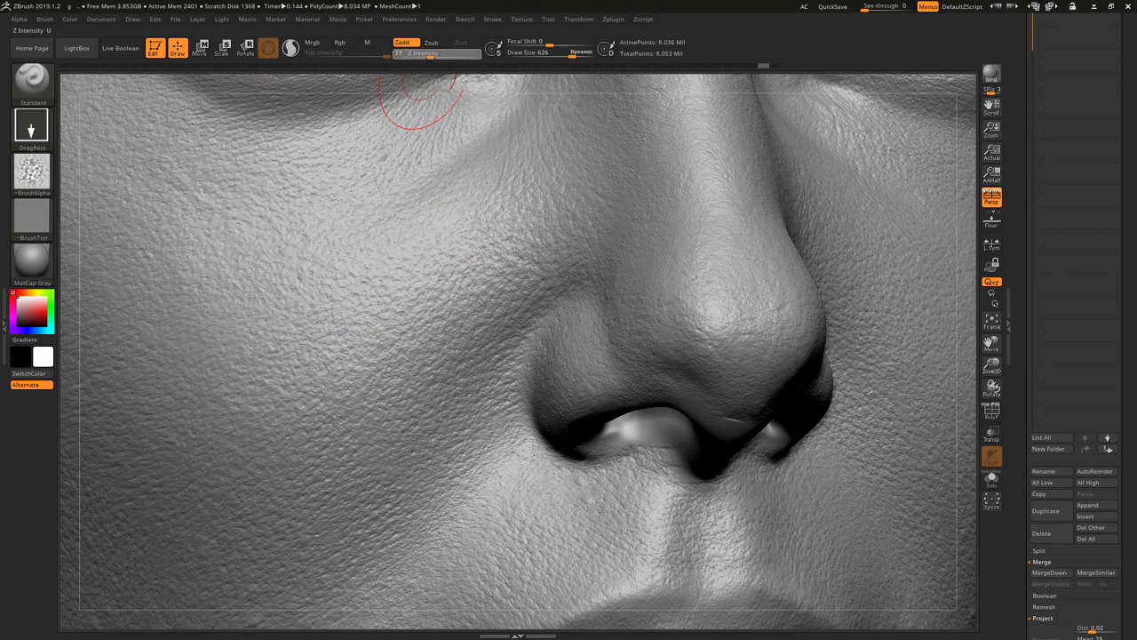
{"action": "left_click_drag", "start_coordinate": [428, 53], "coordinate": [408, 53]}
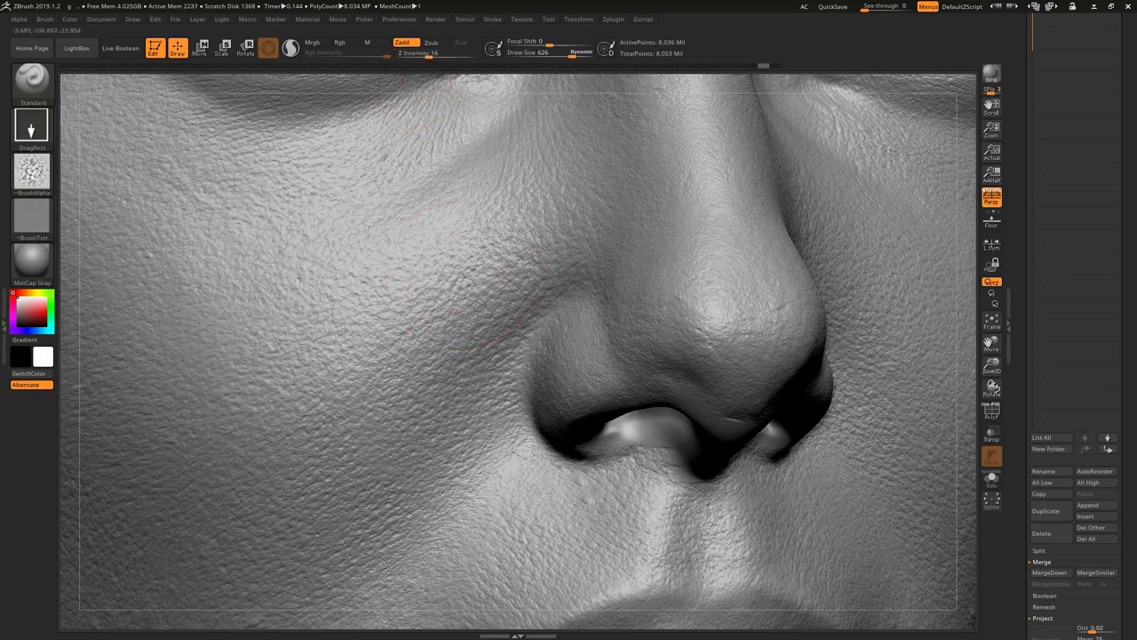
Step: Stamp Skin Holes 1 pores across the cheek and beside the nostril
{"action": "left_click_drag", "start_coordinate": [444, 326], "coordinate": [433, 314]}
{"action": "mouse_move", "coordinate": [466, 349]}
{"action": "left_mouse_down"}
{"action": "mouse_move", "coordinate": [393, 329]}
{"action": "mouse_move", "coordinate": [404, 315]}
{"action": "mouse_move", "coordinate": [489, 297]}
{"action": "mouse_move", "coordinate": [470, 267]}
{"action": "mouse_move", "coordinate": [487, 271]}
{"action": "mouse_move", "coordinate": [507, 197]}
{"action": "mouse_move", "coordinate": [519, 234]}
{"action": "left_mouse_up"}
{"action": "mouse_move", "coordinate": [457, 203]}
{"action": "left_mouse_down"}
{"action": "mouse_move", "coordinate": [431, 223]}
{"action": "mouse_move", "coordinate": [465, 256]}
{"action": "mouse_move", "coordinate": [397, 294]}
{"action": "mouse_move", "coordinate": [375, 325]}
{"action": "mouse_move", "coordinate": [374, 353]}
{"action": "left_mouse_up"}
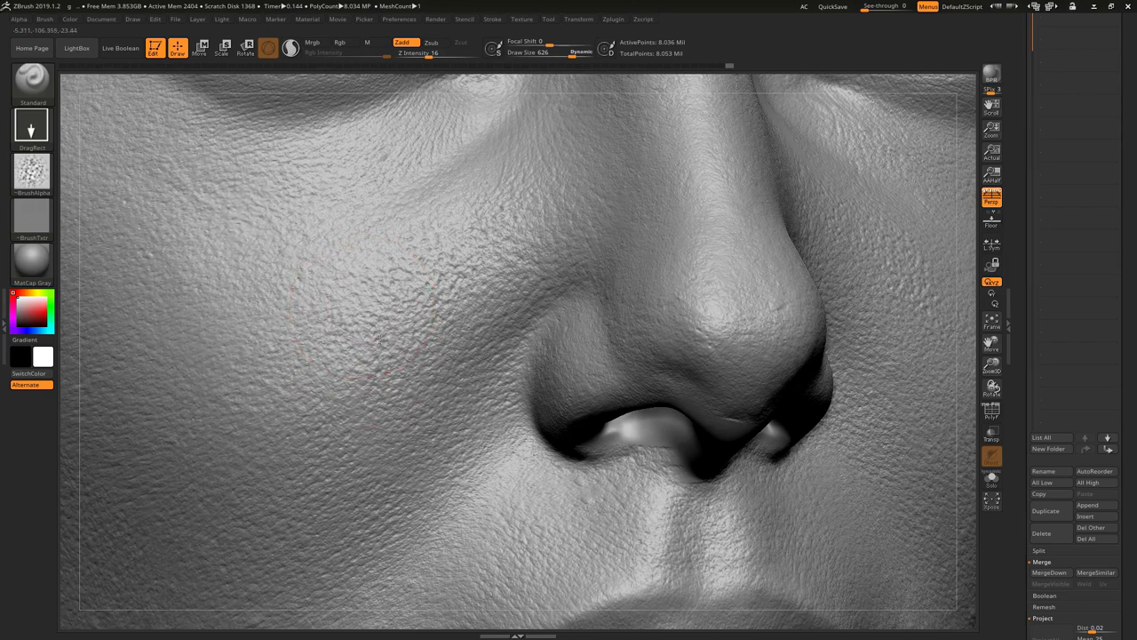
{"action": "mouse_move", "coordinate": [521, 469]}
{"action": "left_mouse_down"}
{"action": "mouse_move", "coordinate": [542, 480]}
{"action": "mouse_move", "coordinate": [481, 481]}
{"action": "left_mouse_up"}
{"action": "mouse_move", "coordinate": [964, 469]}
{"action": "left_mouse_down", "text": "alt"}
{"action": "mouse_move", "coordinate": [946, 361]}
{"action": "mouse_move", "coordinate": [913, 380]}
{"action": "left_mouse_up", "text": "alt"}
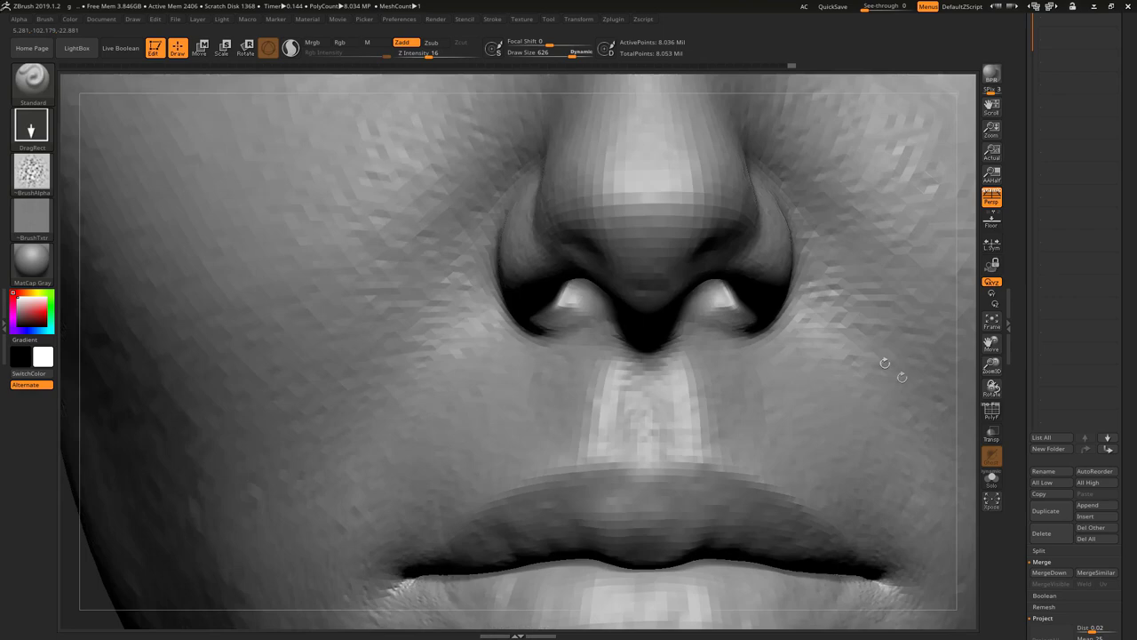
Step: Import the Top Lips image from the Alpha folder as the brush alpha
{"action": "left_click_drag", "start_coordinate": [953, 429], "coordinate": [853, 342], "text": "alt"}
{"action": "left_click", "coordinate": [31, 171]}
{"action": "left_click", "coordinate": [32, 171]}
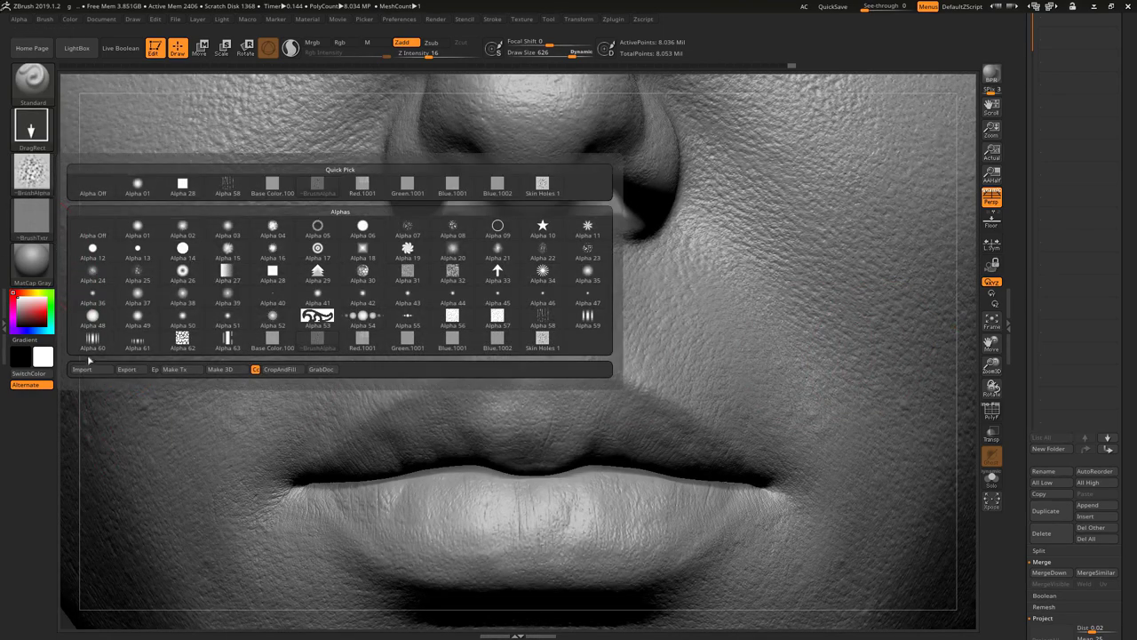
{"action": "left_click", "coordinate": [31, 171]}
{"action": "left_click", "coordinate": [85, 370]}
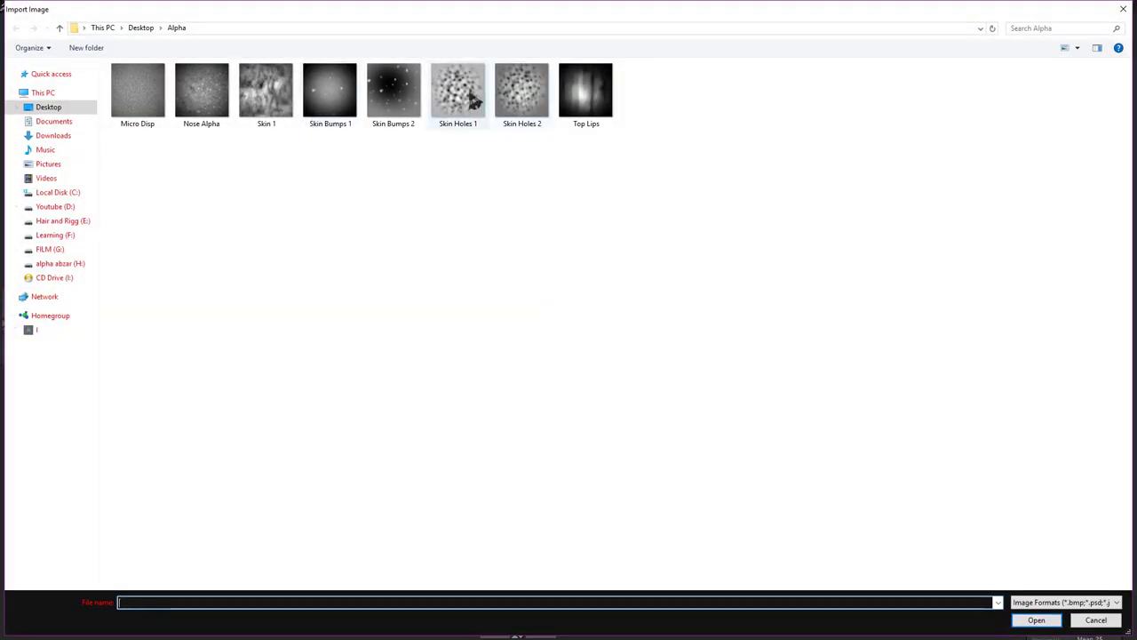
{"action": "left_click", "coordinate": [611, 105]}
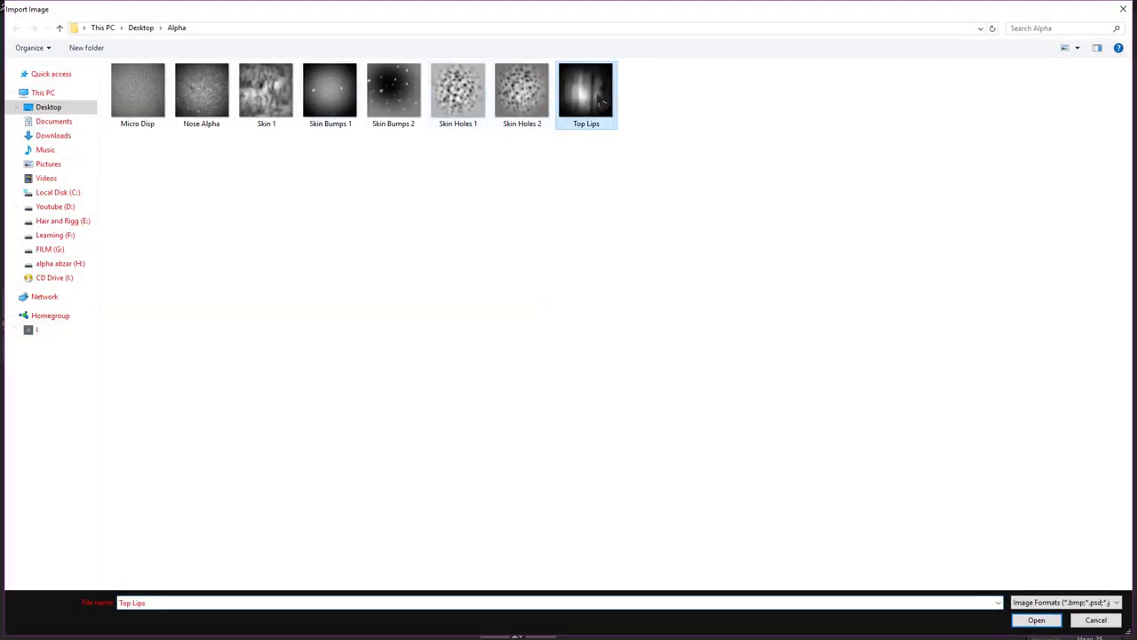
{"action": "double_click", "coordinate": [602, 104]}
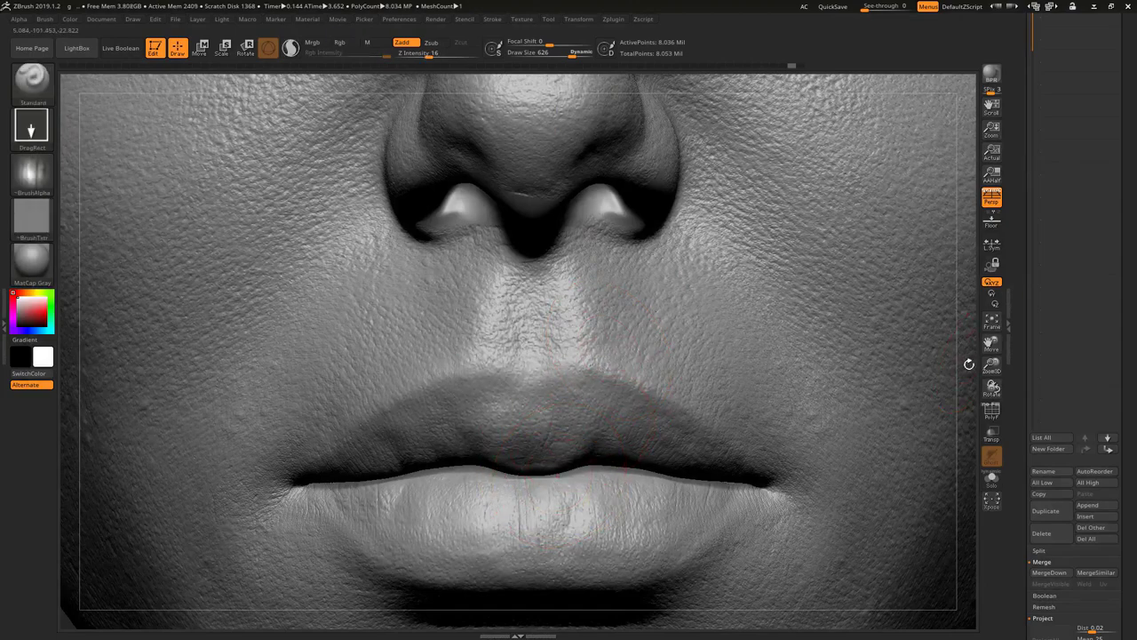
Step: Raise Z Intensity to 38 and stamp vertical Top Lips creases into the upper lip
{"action": "left_click_drag", "start_coordinate": [970, 359], "coordinate": [978, 424], "text": "alt"}
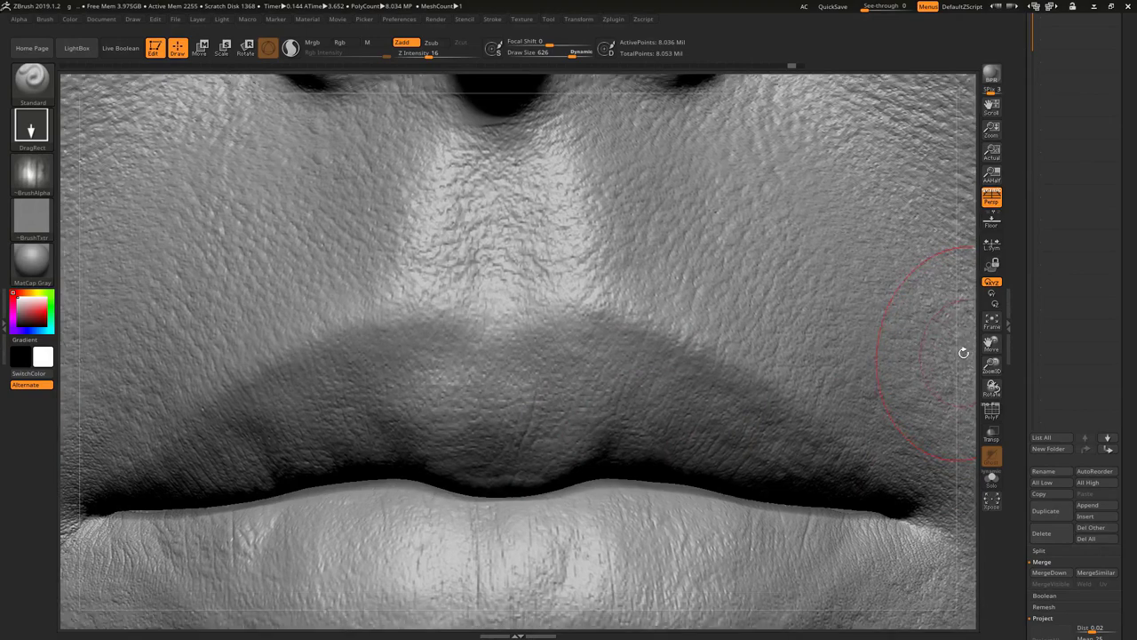
{"action": "left_click_drag", "start_coordinate": [962, 368], "coordinate": [947, 330]}
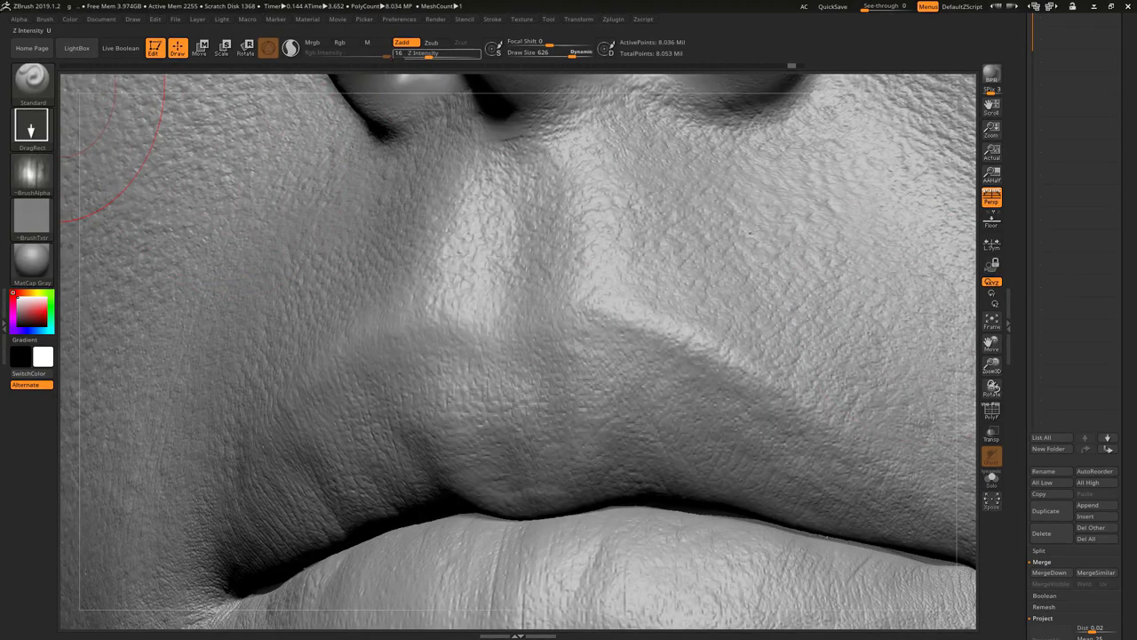
{"action": "left_click_drag", "start_coordinate": [430, 55], "coordinate": [450, 55]}
{"action": "left_click_drag", "start_coordinate": [573, 409], "coordinate": [609, 558]}
{"action": "key", "text": "ctrl+z"}
{"action": "left_click_drag", "start_coordinate": [657, 409], "coordinate": [683, 547], "text": "shift"}
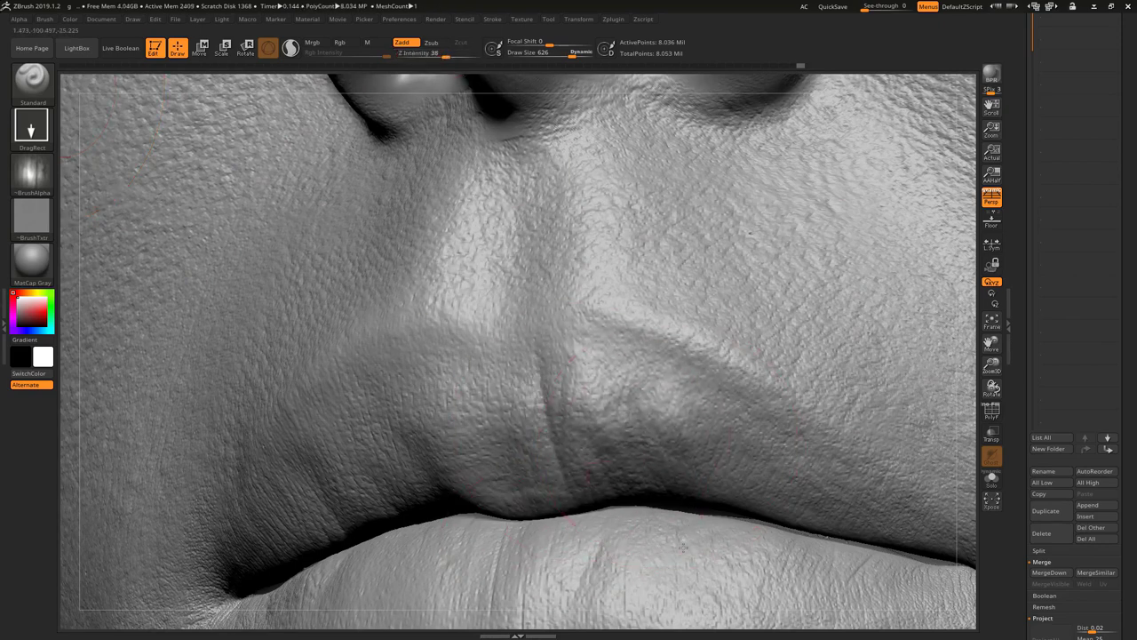
{"action": "left_click_drag", "start_coordinate": [716, 494], "coordinate": [738, 498]}
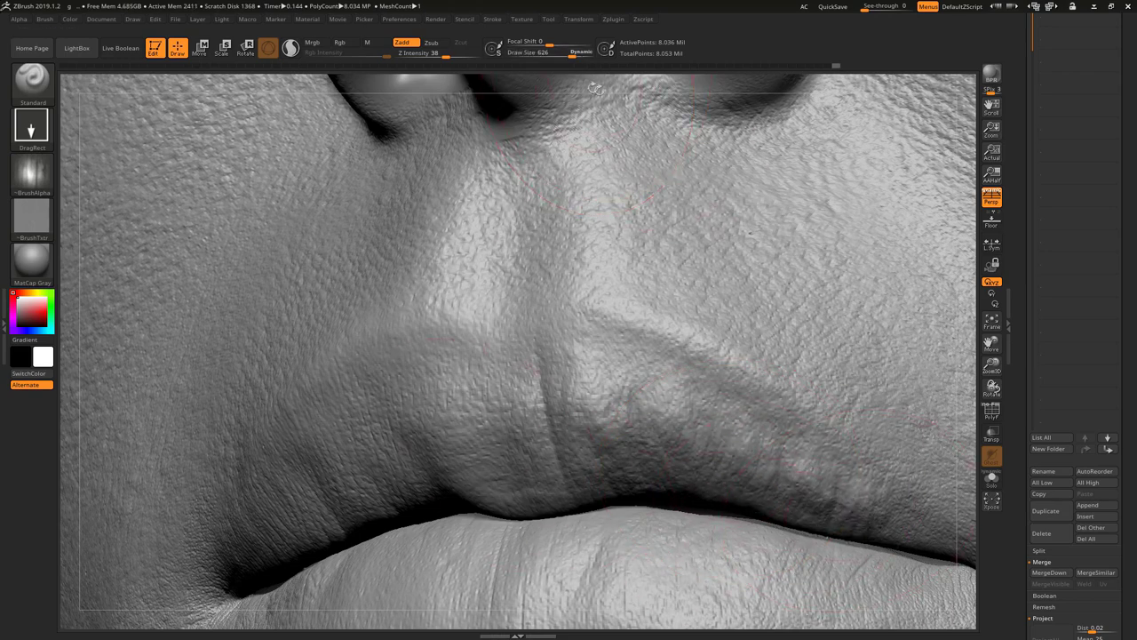
Step: Stamp vertical wrinkles on the right side of the upper lip
{"action": "right_click_drag", "start_coordinate": [590, 87], "coordinate": [498, 436], "text": "shift"}
{"action": "right_click_drag", "start_coordinate": [941, 488], "coordinate": [891, 366], "text": "alt"}
{"action": "mouse_move", "coordinate": [164, 479]}
{"action": "right_mouse_down"}
{"action": "mouse_move", "coordinate": [116, 413]}
{"action": "mouse_move", "coordinate": [106, 370]}
{"action": "right_mouse_up"}
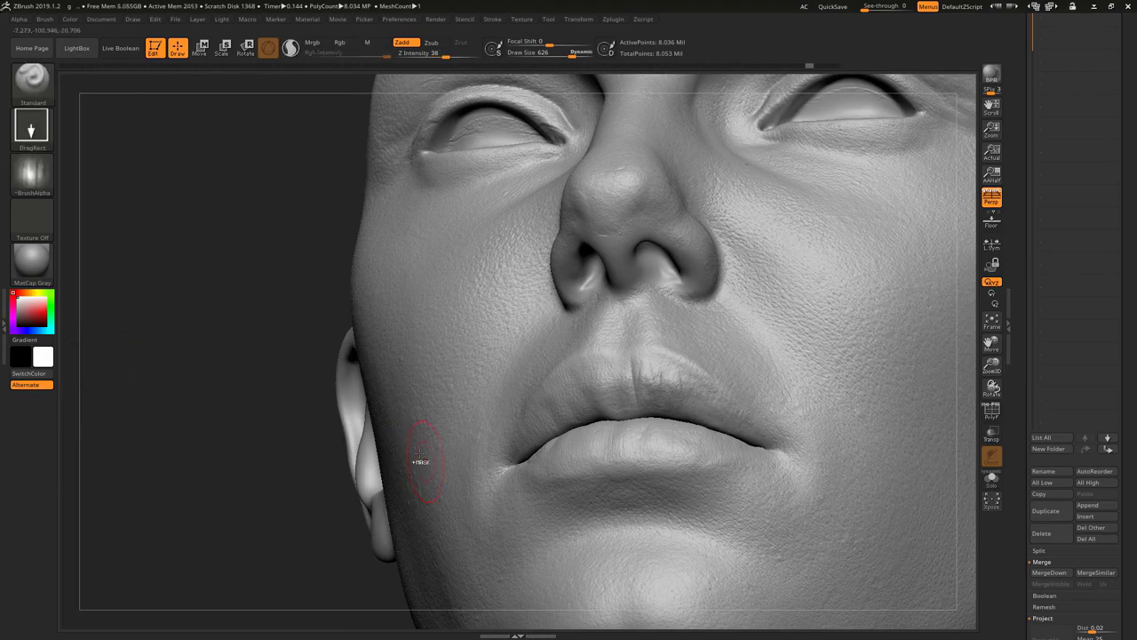
{"action": "right_click_drag", "start_coordinate": [292, 495], "coordinate": [302, 542], "text": "alt"}
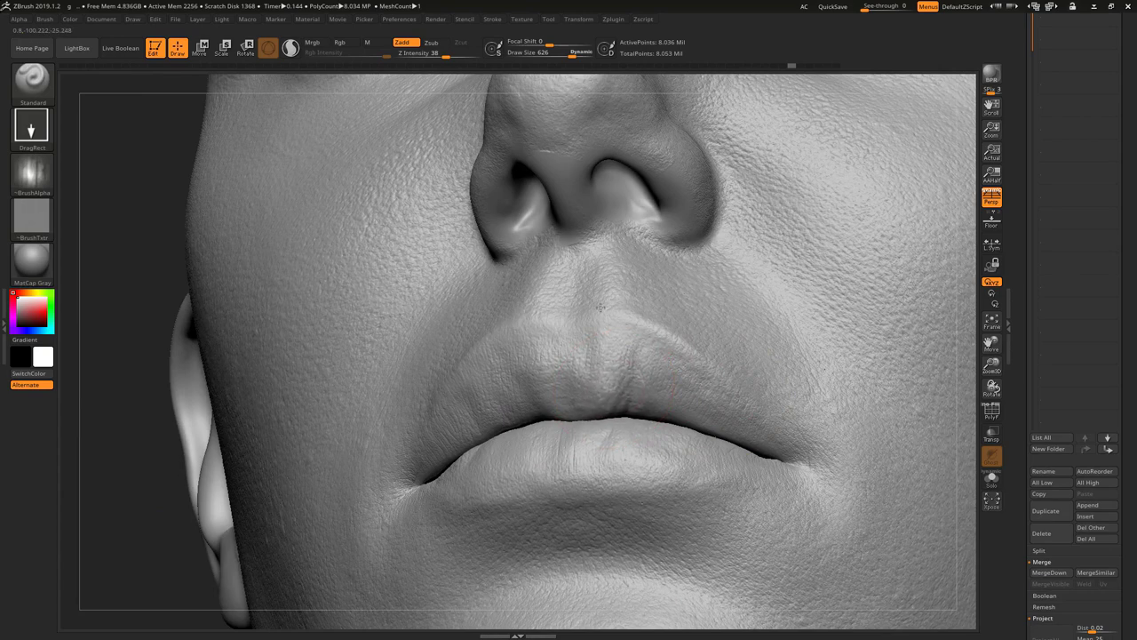
{"action": "mouse_move", "coordinate": [653, 404]}
{"action": "left_mouse_down"}
{"action": "mouse_move", "coordinate": [648, 342]}
{"action": "mouse_move", "coordinate": [677, 329]}
{"action": "mouse_move", "coordinate": [690, 375]}
{"action": "left_mouse_up"}
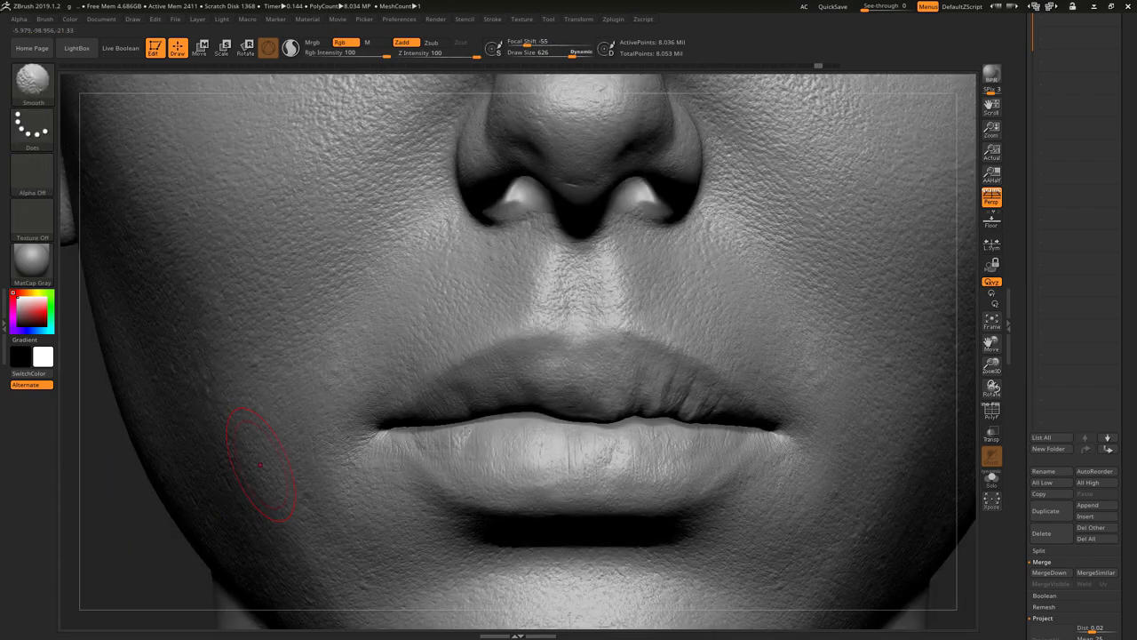
{"action": "key", "text": "shift"}
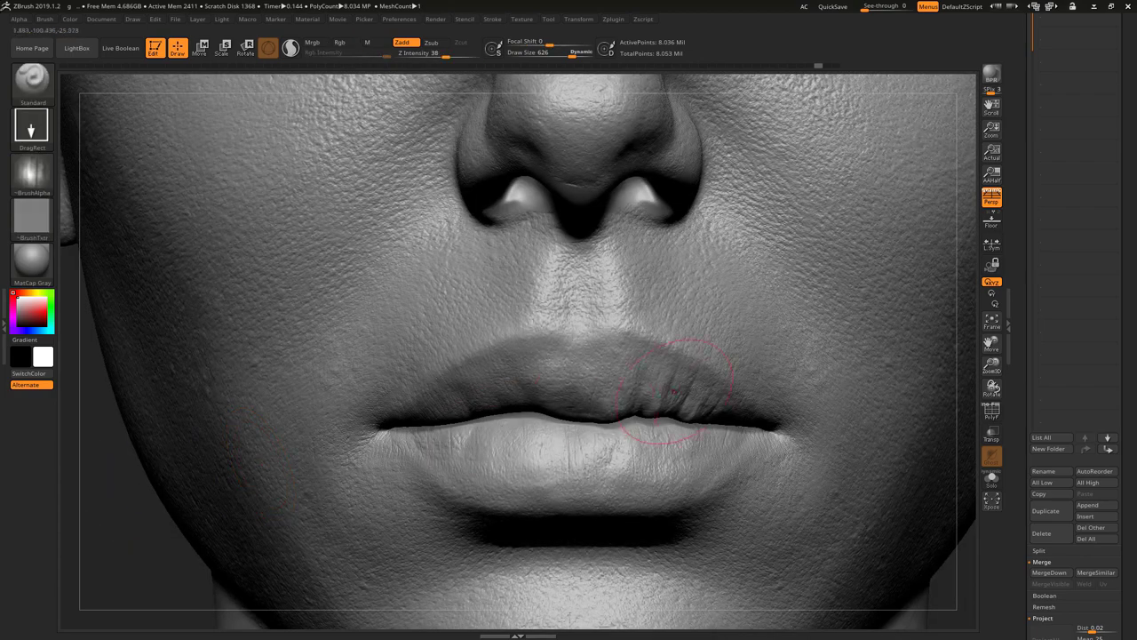
Step: Set Z Intensity to 20 and stamp a wrinkle into the upper lip's centre
{"action": "key", "text": "ctrl"}
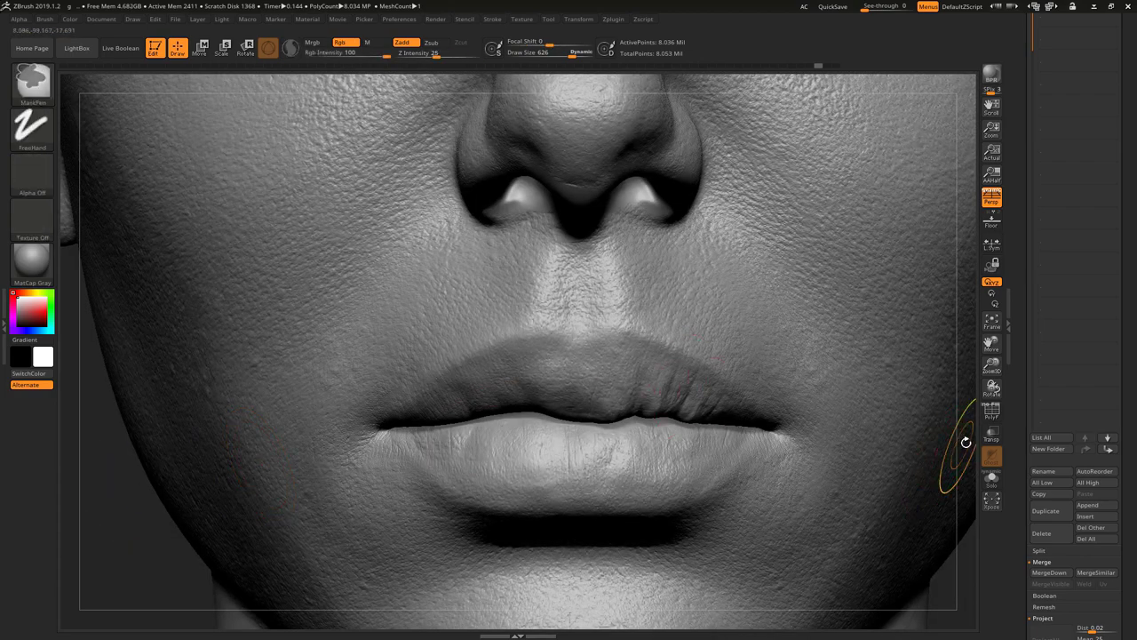
{"action": "left_click_drag", "start_coordinate": [965, 441], "coordinate": [939, 418]}
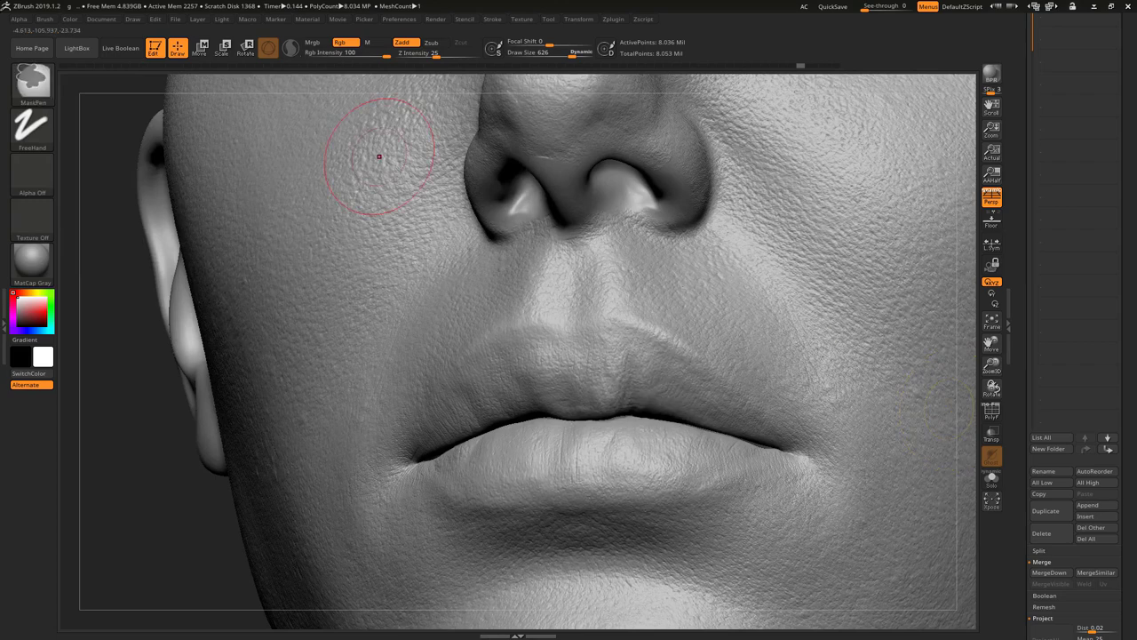
{"action": "key", "text": "u"}
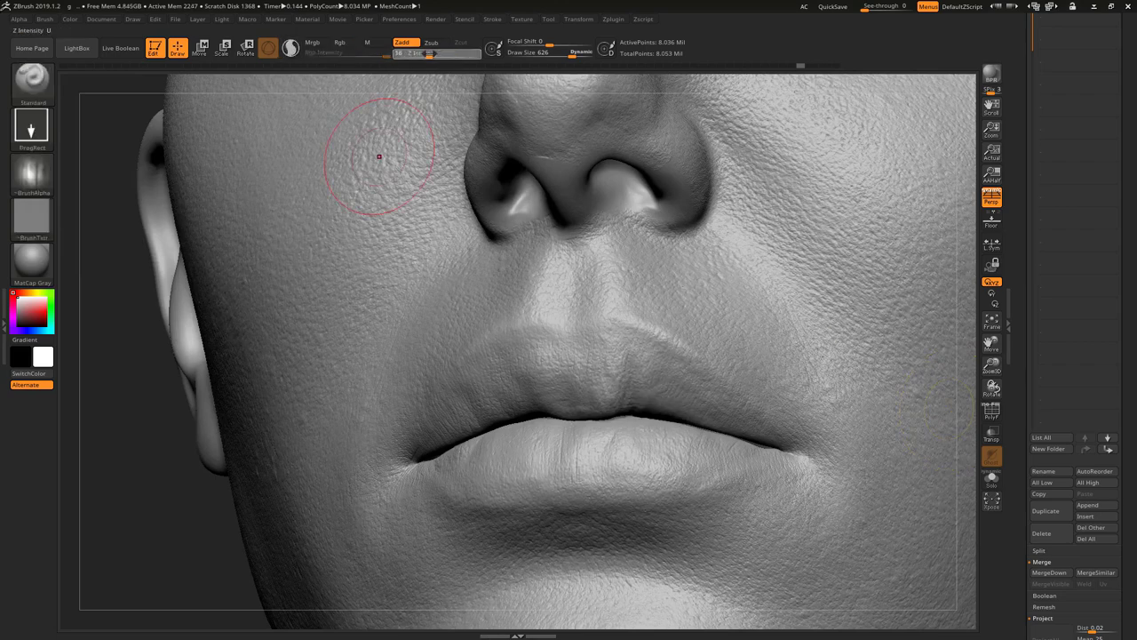
{"action": "type", "text": "20"}
{"action": "key", "text": "Return"}
{"action": "left_click_drag", "start_coordinate": [646, 401], "coordinate": [627, 373]}
Step: Set Z Intensity to 28 and stamp a crease into the upper lip's centre-left
{"action": "type", "text": "u23"}
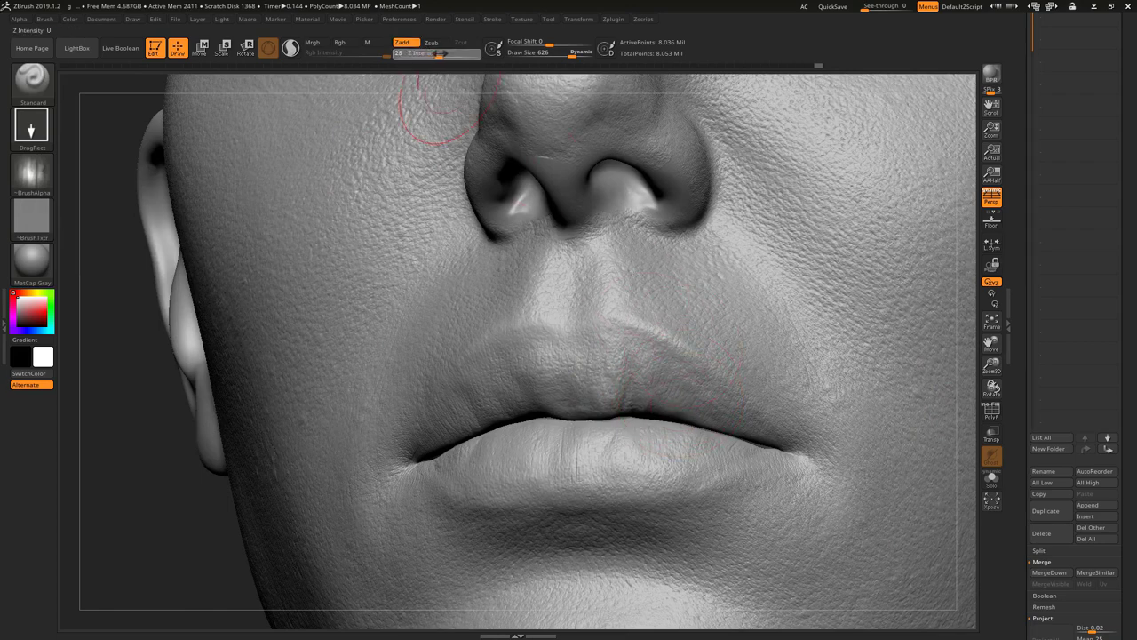
{"action": "key", "text": "Return"}
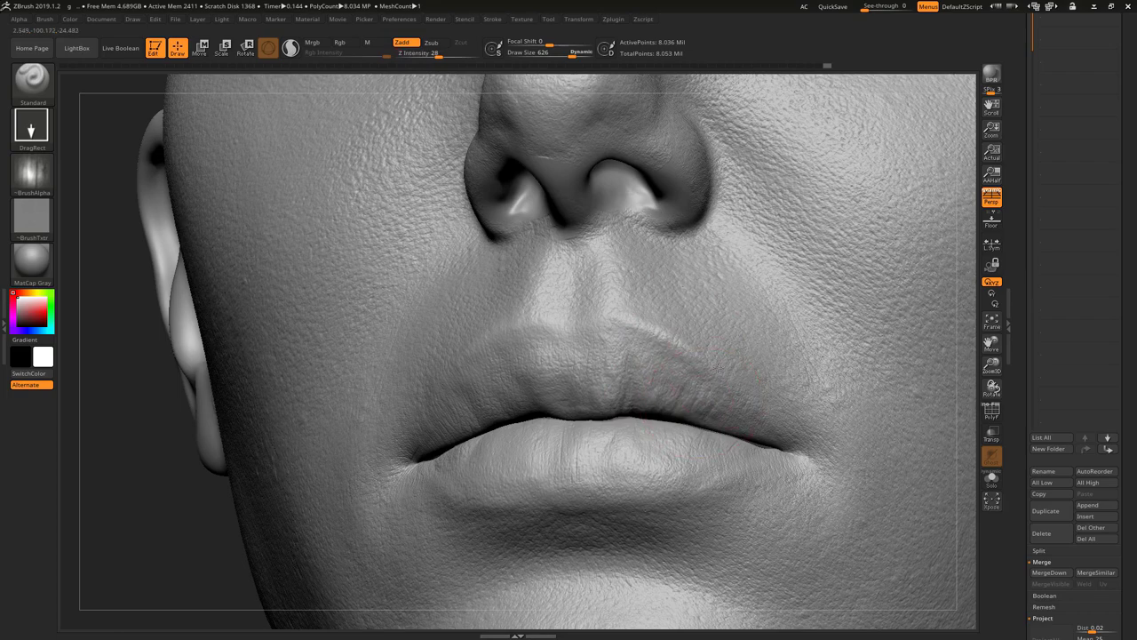
{"action": "right_click_drag", "start_coordinate": [967, 438], "coordinate": [728, 436], "text": "ctrl"}
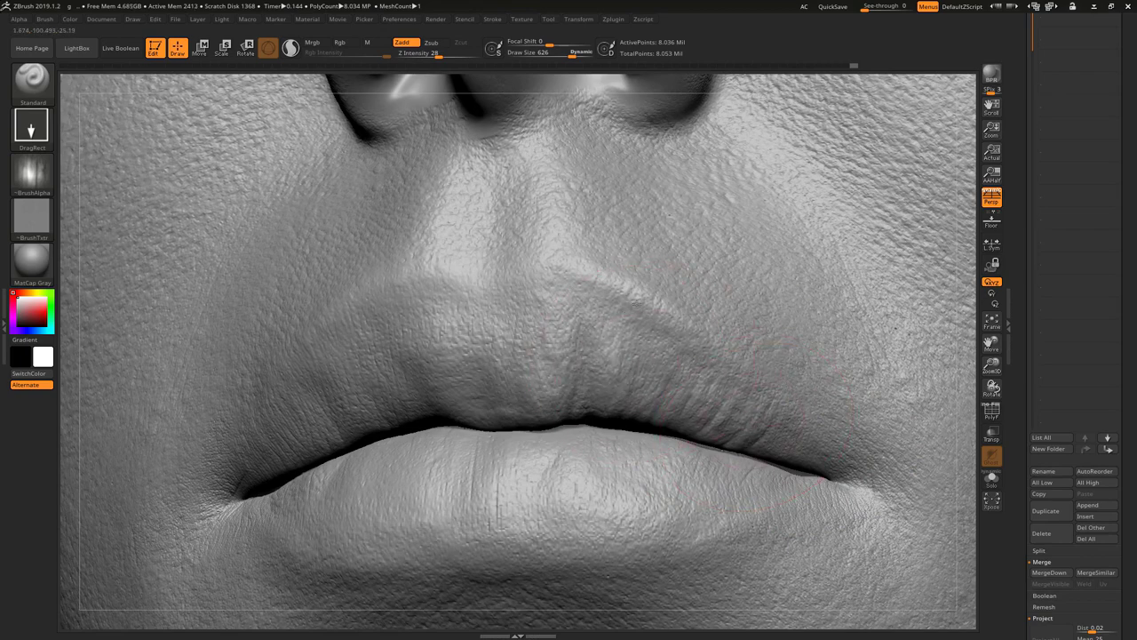
{"action": "left_click_drag", "start_coordinate": [584, 305], "coordinate": [559, 382]}
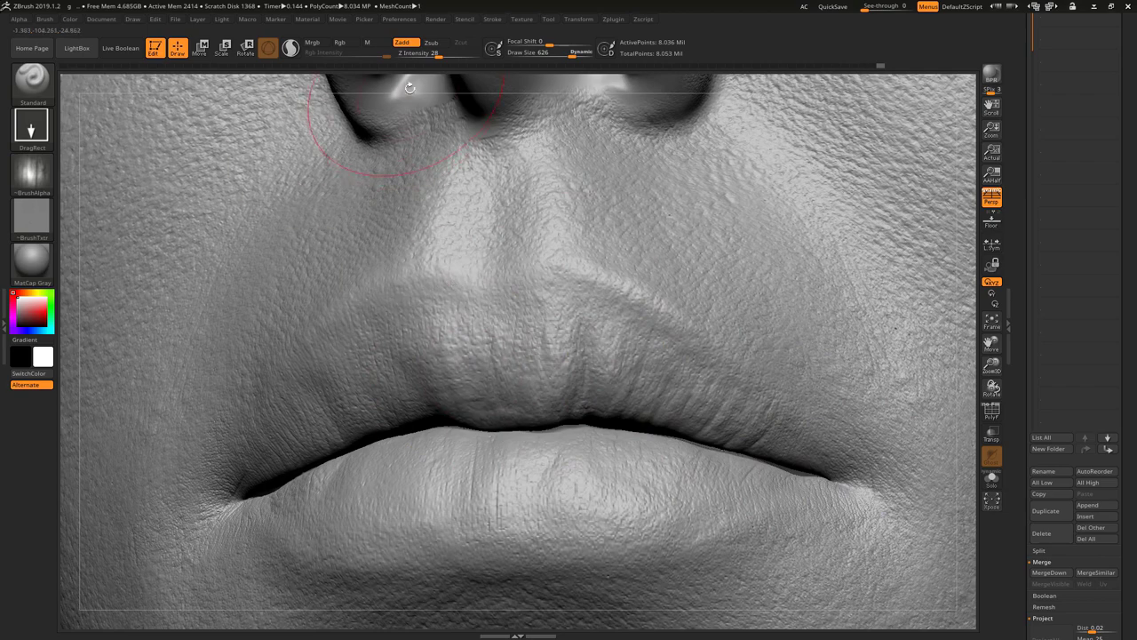
{"action": "right_click_drag", "start_coordinate": [306, 98], "coordinate": [458, 104]}
{"action": "right_click_drag", "start_coordinate": [457, 223], "coordinate": [488, 392]}
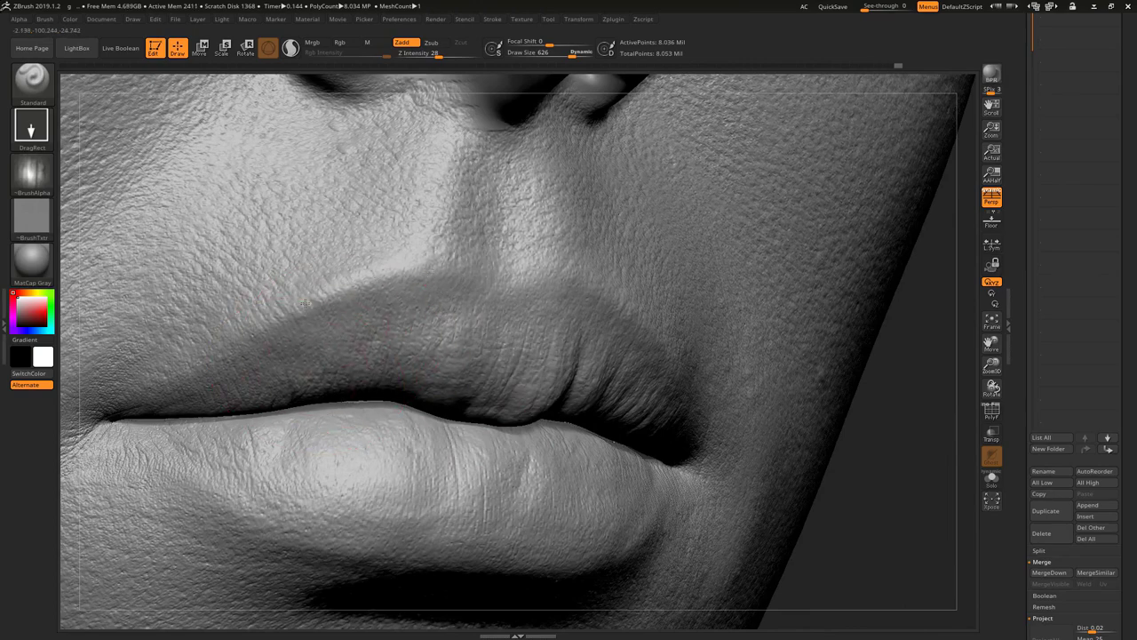
{"action": "left_click_drag", "start_coordinate": [959, 502], "coordinate": [452, 419], "text": "alt"}
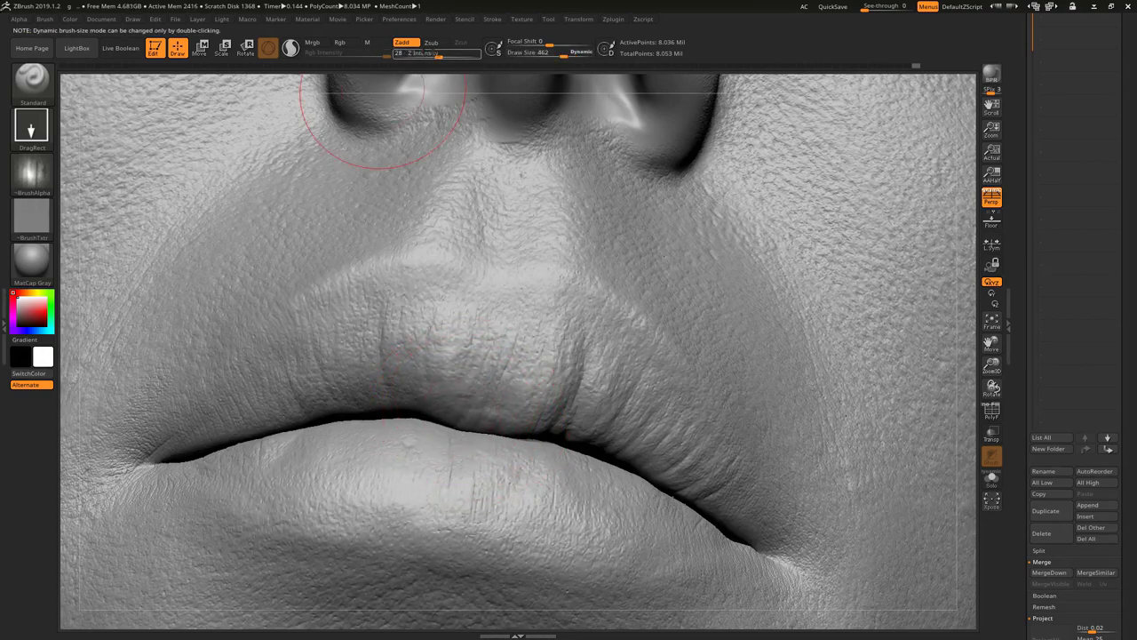
Step: At Z Intensity 34, stamp the philtrum, then pick a new wrinkle alpha for the upper lip
{"action": "left_click", "coordinate": [441, 54]}
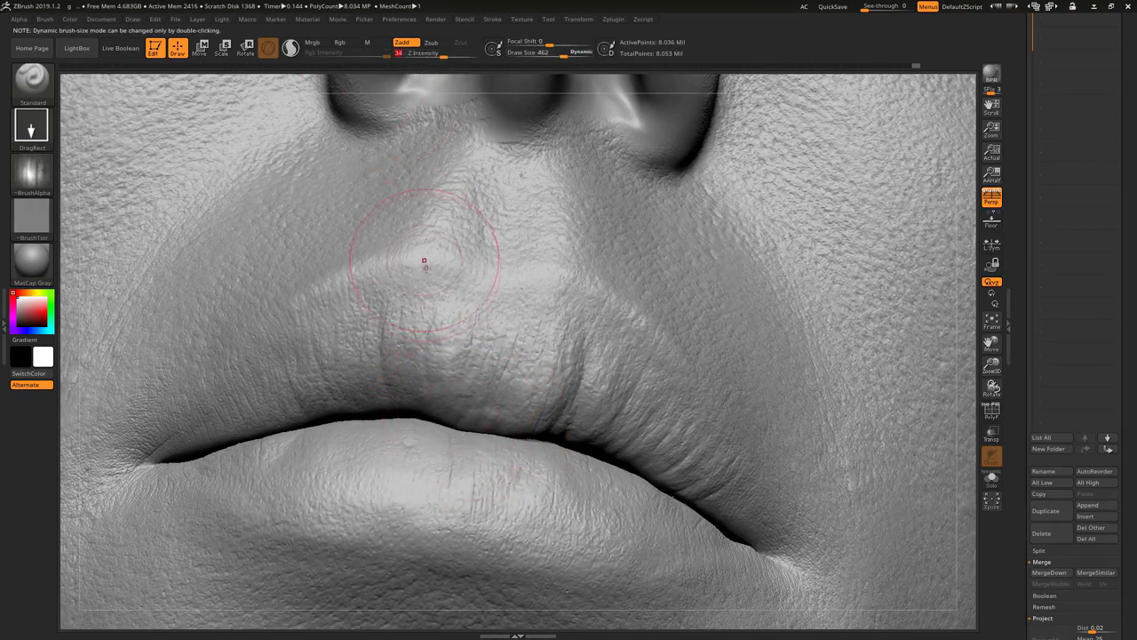
{"action": "left_click_drag", "start_coordinate": [411, 302], "coordinate": [407, 223]}
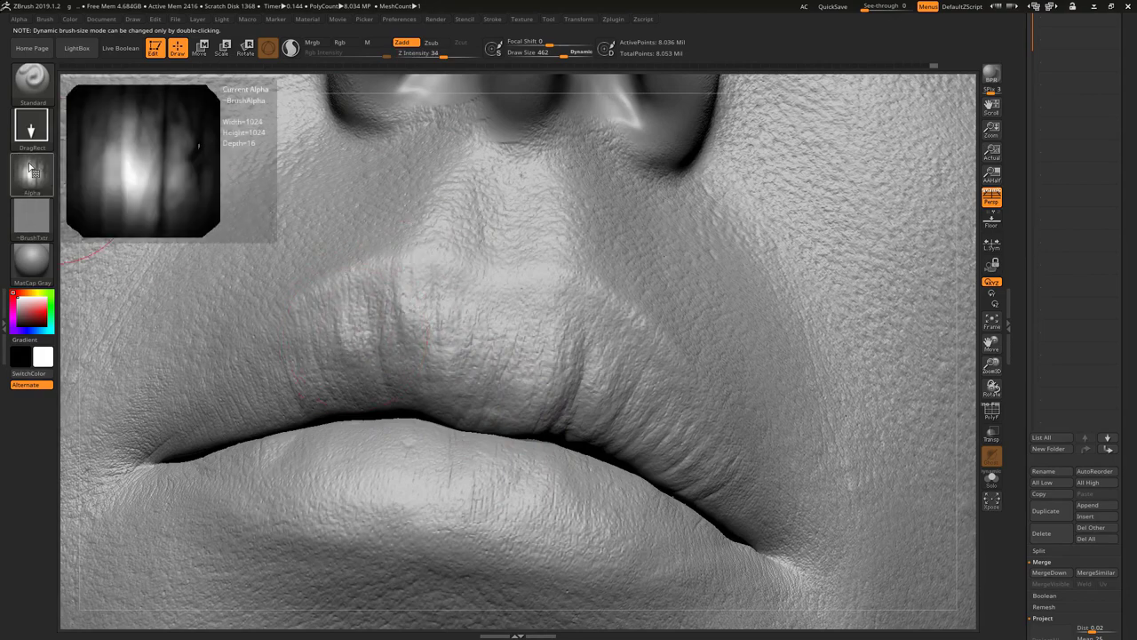
{"action": "left_click", "coordinate": [18, 19]}
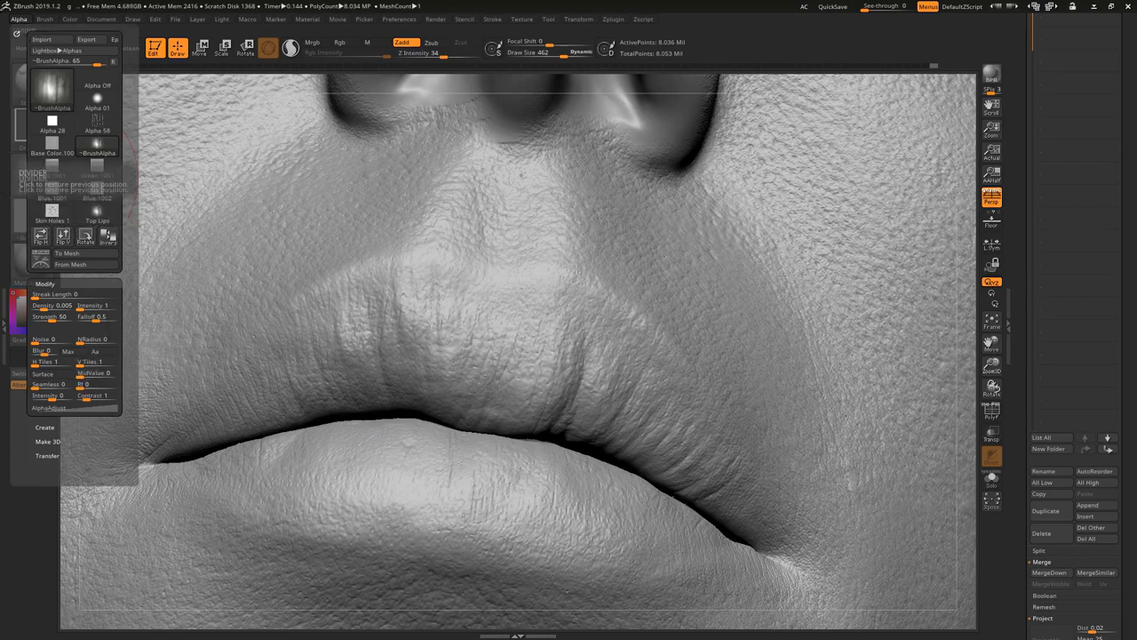
{"action": "left_click", "coordinate": [97, 166]}
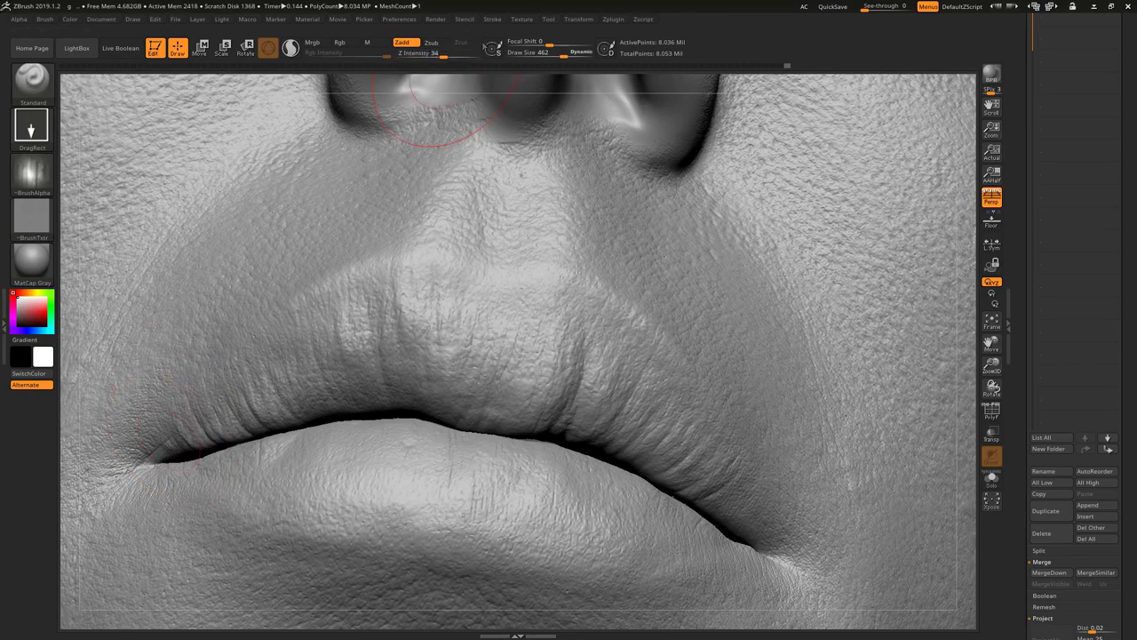
{"action": "left_click_drag", "start_coordinate": [437, 330], "coordinate": [444, 298]}
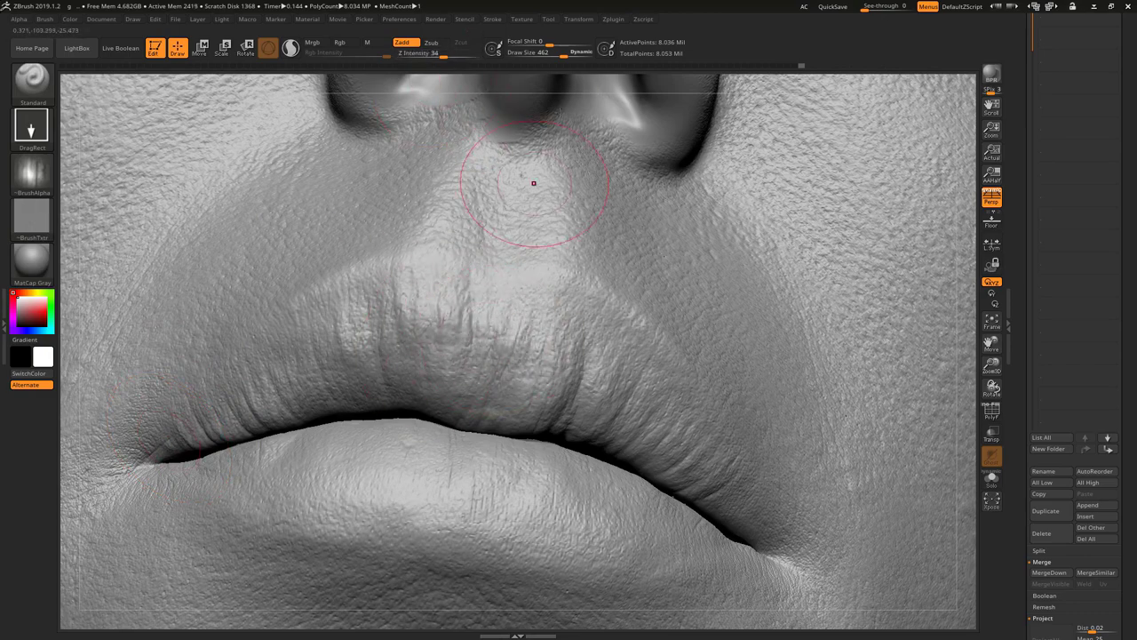
Step: Stamp vertical creases across the lower lip's right side
{"action": "right_click_drag", "start_coordinate": [565, 123], "coordinate": [564, 125]}
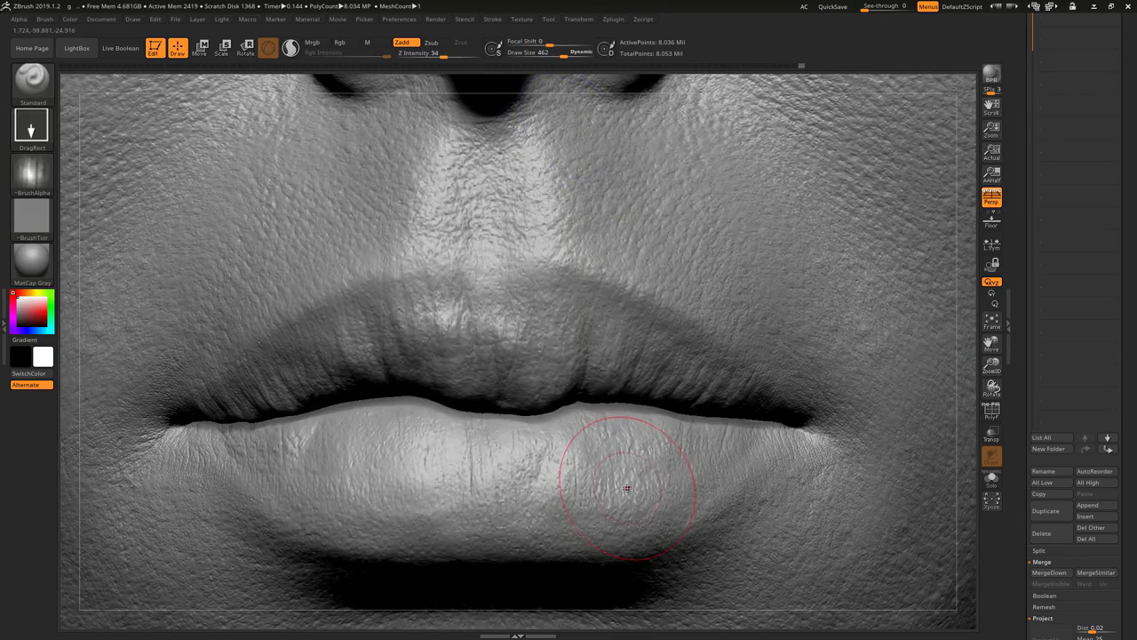
{"action": "left_click_drag", "start_coordinate": [619, 435], "coordinate": [621, 501]}
{"action": "mouse_move", "coordinate": [652, 416]}
{"action": "left_mouse_down"}
{"action": "mouse_move", "coordinate": [653, 482]}
{"action": "mouse_move", "coordinate": [675, 435]}
{"action": "left_mouse_up"}
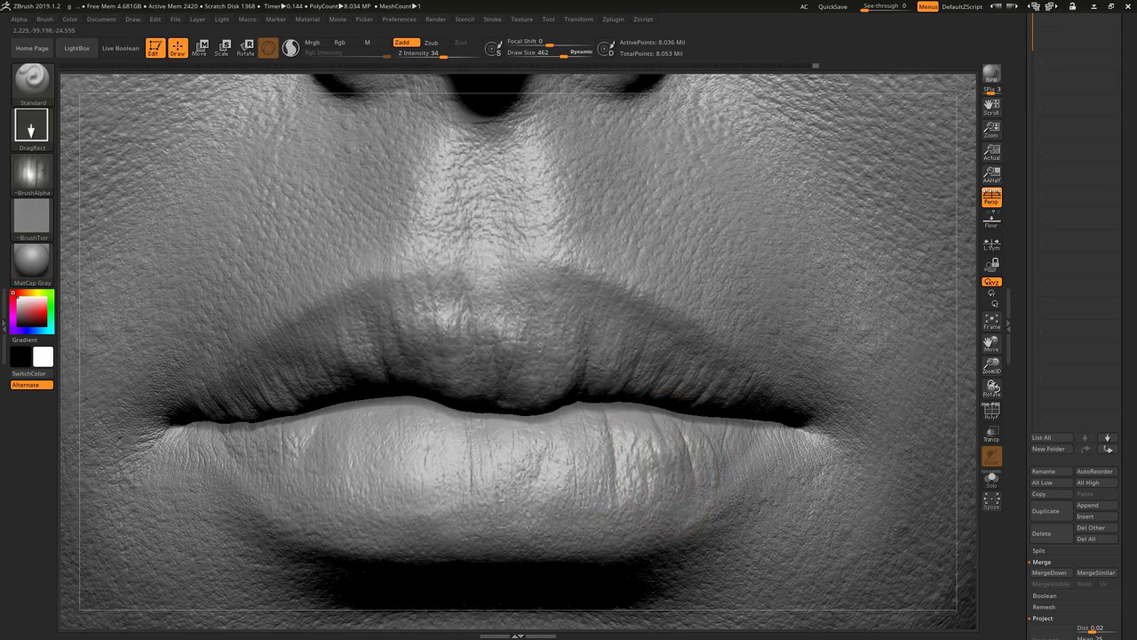
{"action": "left_click_drag", "start_coordinate": [533, 426], "coordinate": [538, 484]}
{"action": "left_click_drag", "start_coordinate": [613, 425], "coordinate": [604, 506]}
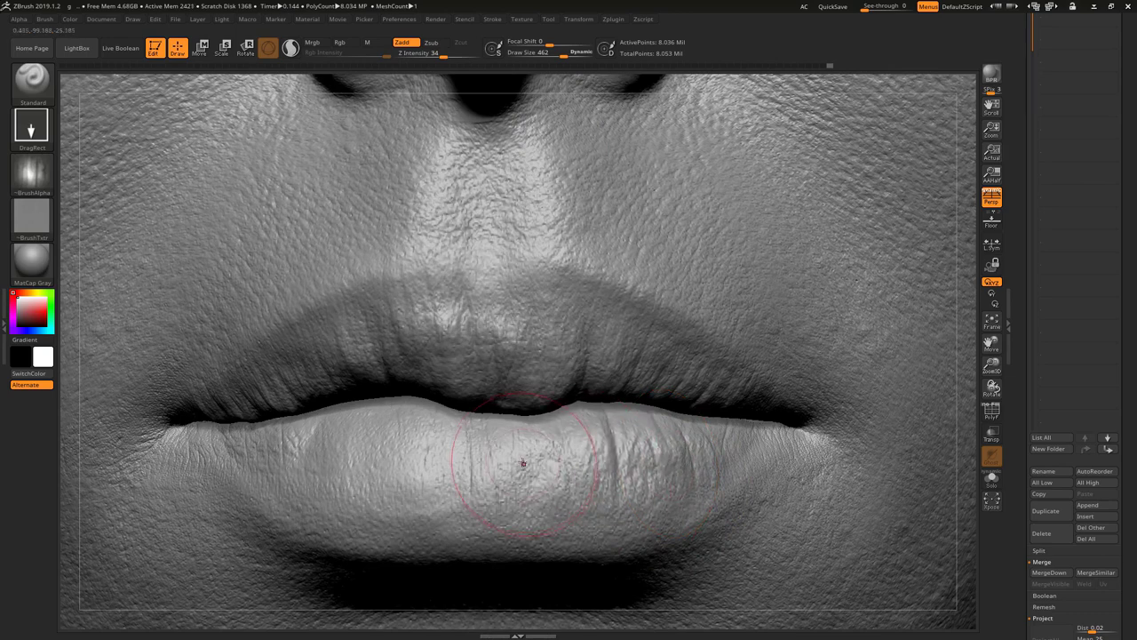
Step: Stamp vertical creases across the lower lip's centre and left side
{"action": "left_click_drag", "start_coordinate": [524, 426], "coordinate": [520, 506]}
{"action": "left_click_drag", "start_coordinate": [507, 425], "coordinate": [509, 488]}
{"action": "mouse_move", "coordinate": [439, 425]}
{"action": "left_mouse_down"}
{"action": "mouse_move", "coordinate": [437, 499]}
{"action": "mouse_move", "coordinate": [421, 490]}
{"action": "left_mouse_up"}
{"action": "mouse_move", "coordinate": [398, 429]}
{"action": "left_mouse_down"}
{"action": "mouse_move", "coordinate": [396, 506]}
{"action": "mouse_move", "coordinate": [368, 484]}
{"action": "left_mouse_up"}
{"action": "left_click_drag", "start_coordinate": [311, 419], "coordinate": [312, 476]}
{"action": "mouse_move", "coordinate": [355, 414]}
{"action": "left_mouse_down"}
{"action": "mouse_move", "coordinate": [354, 485]}
{"action": "mouse_move", "coordinate": [394, 533]}
{"action": "left_mouse_up"}
{"action": "left_click_drag", "start_coordinate": [333, 452], "coordinate": [330, 496]}
{"action": "left_click_drag", "start_coordinate": [355, 436], "coordinate": [354, 510]}
{"action": "left_click_drag", "start_coordinate": [318, 439], "coordinate": [316, 511]}
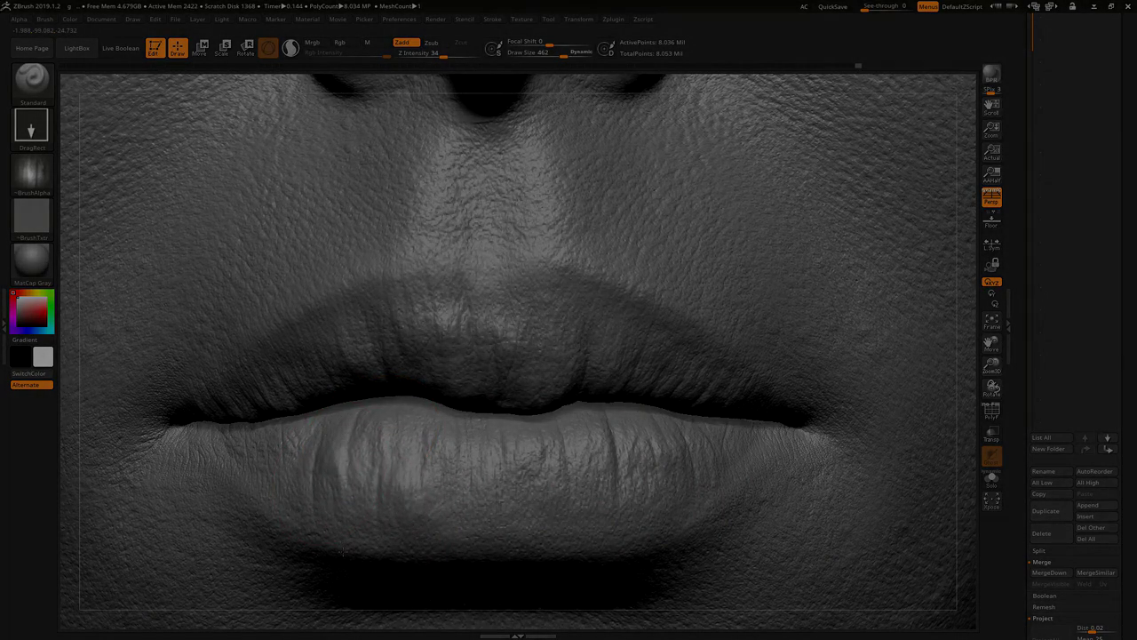